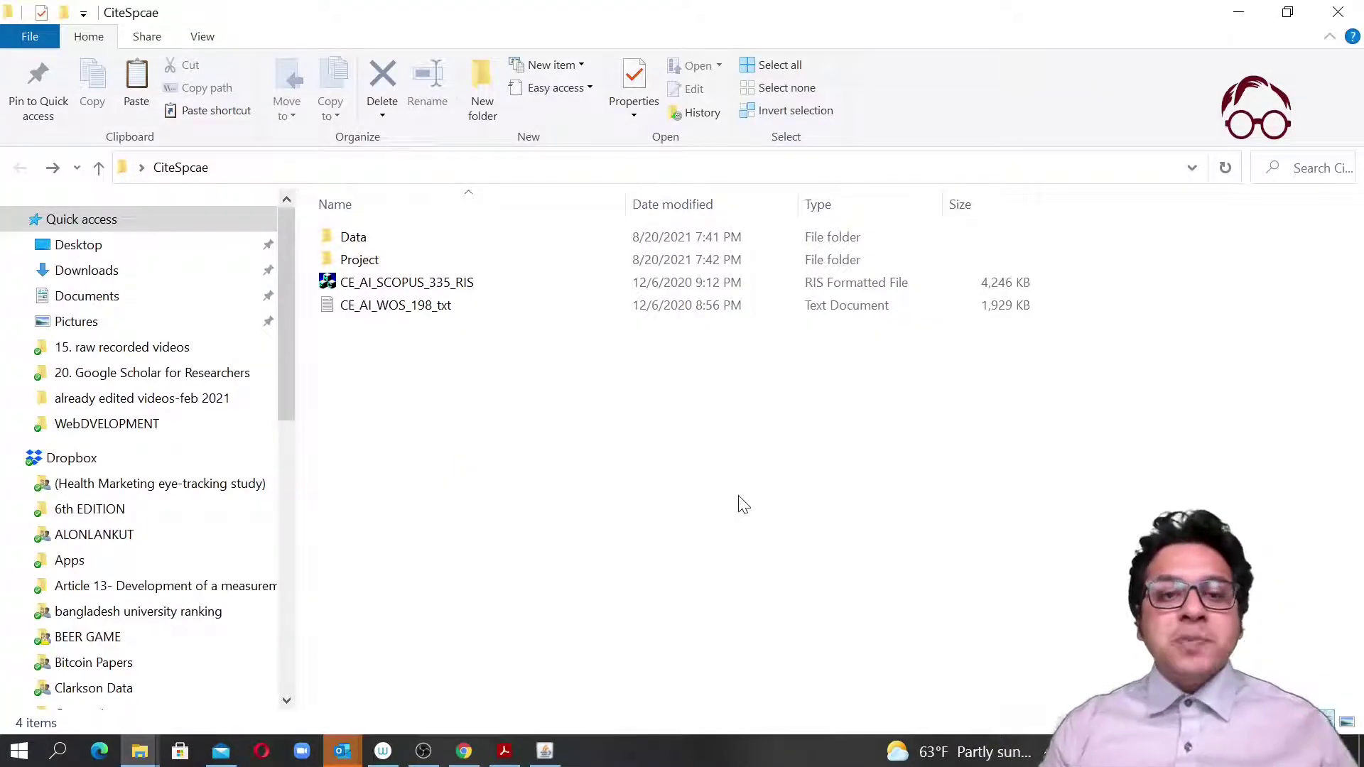
pyautogui.click(394, 238)
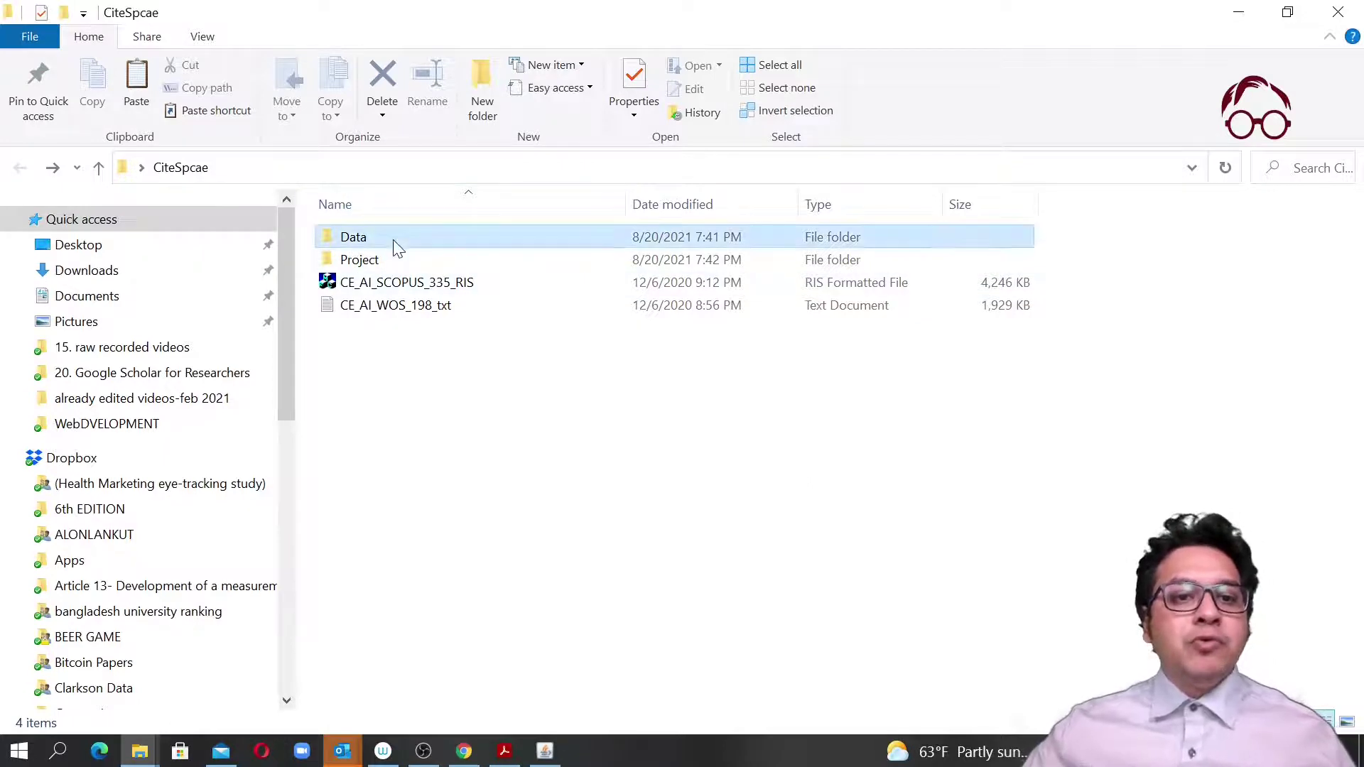
pyautogui.click(374, 255)
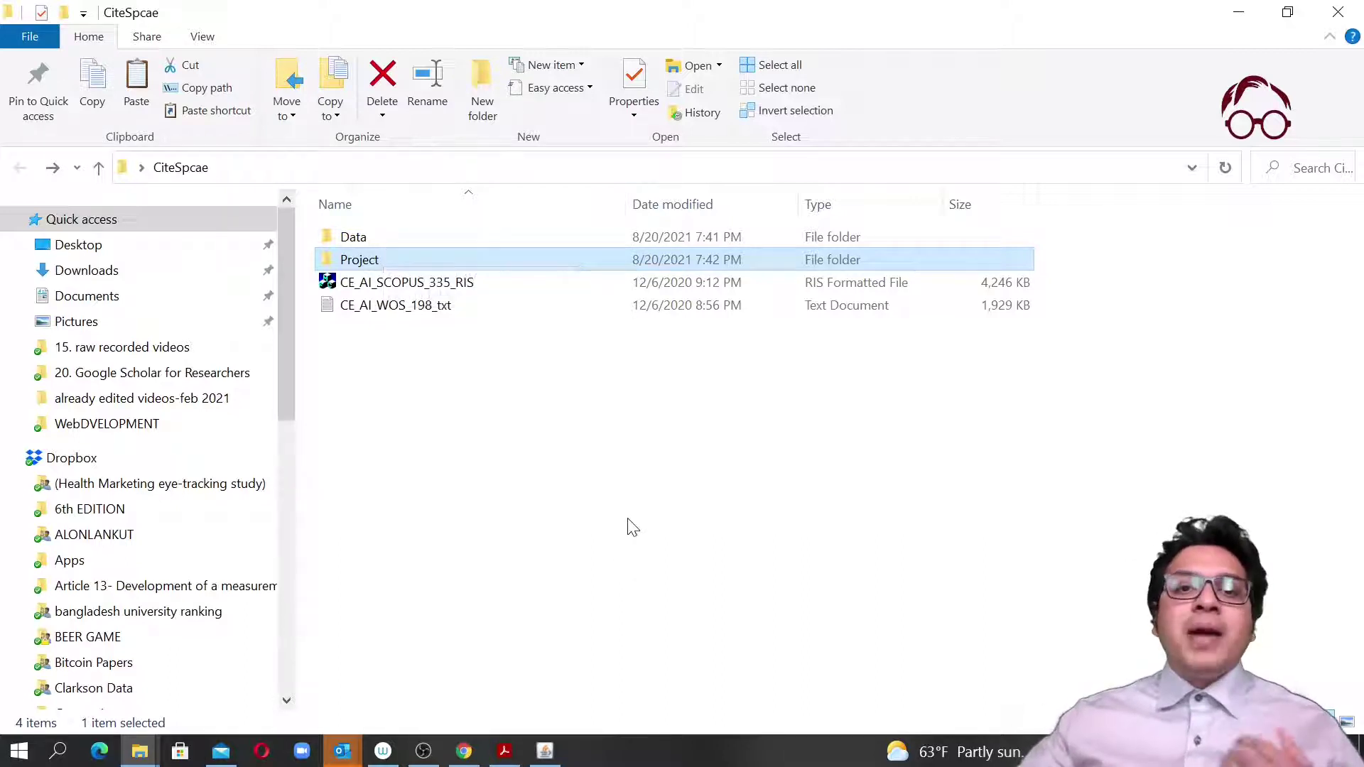
pyautogui.click(627, 544)
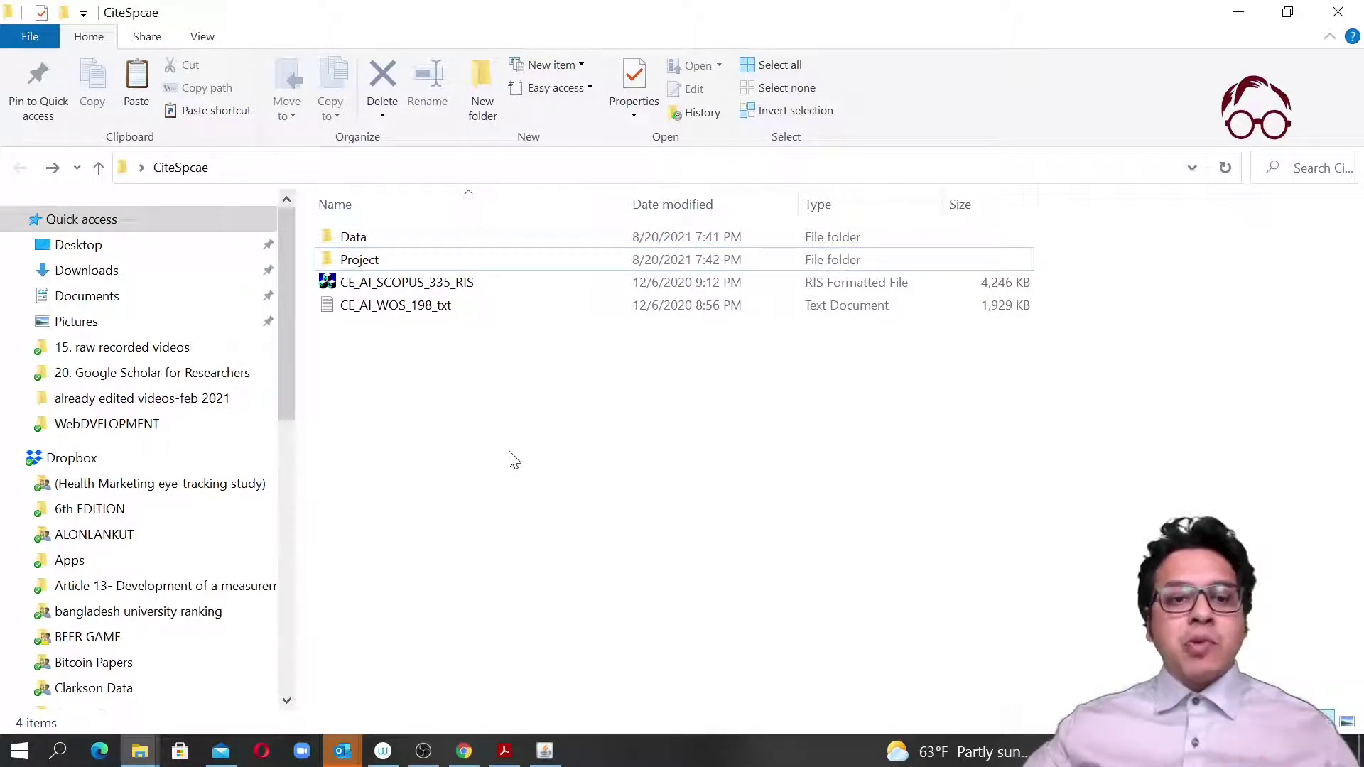
pyautogui.click(406, 284)
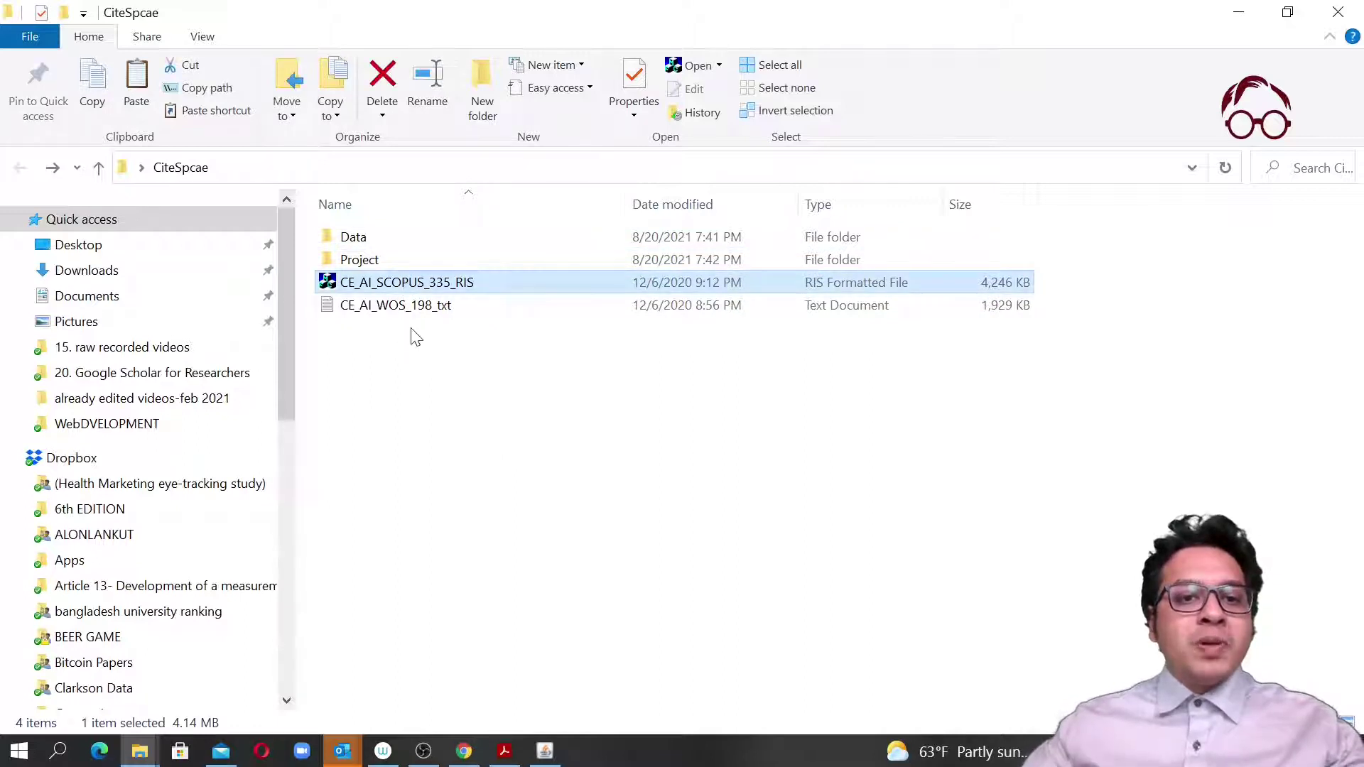
pyautogui.click(411, 313)
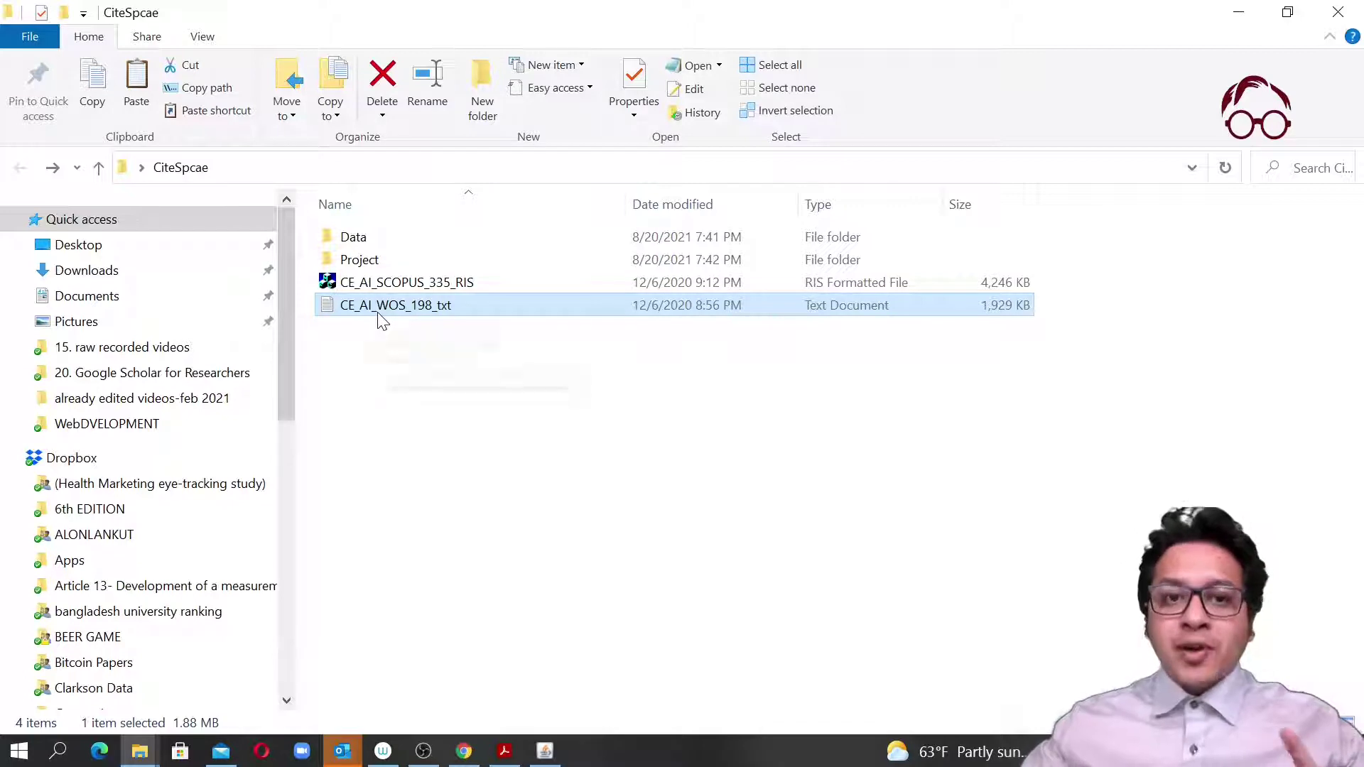
# Step: Move the CE_AI_SCOPUS_335_RIS file from the CiteSpcae folder into its Data subfolder
pyautogui.click(381, 287)
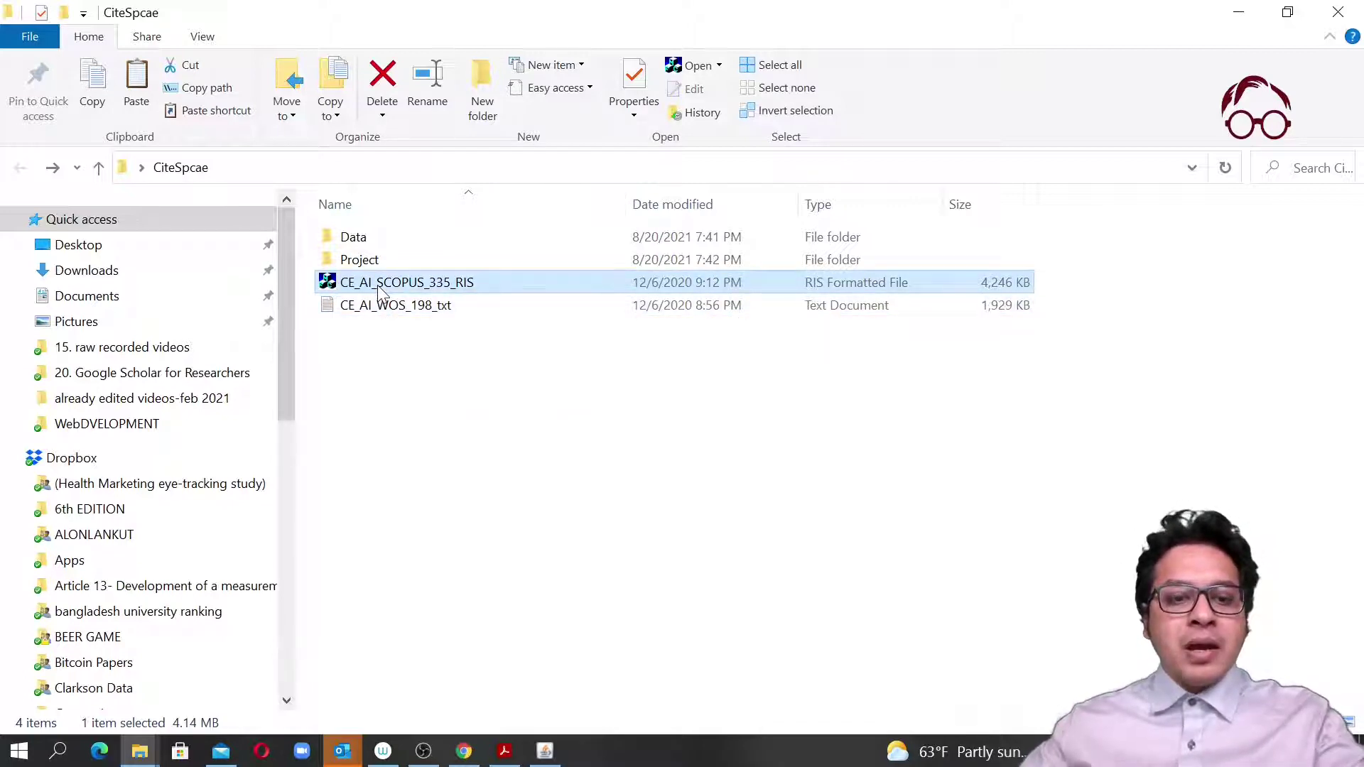
pyautogui.doubleClick(355, 238)
pyautogui.hotkey('ctrl', 'v')
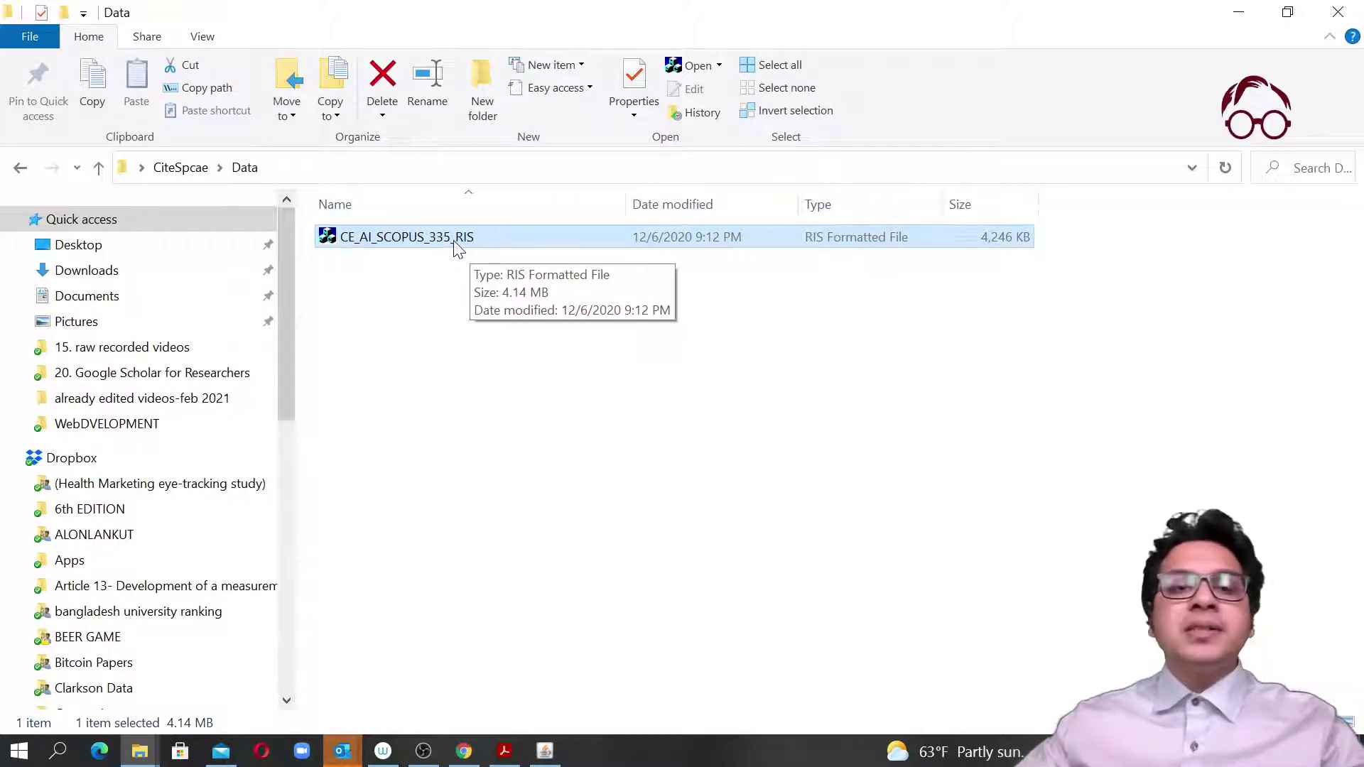
# Step: Rename the Scopus RIS file in the Data folder to download_AISCOPUS335RIS
pyautogui.click(395, 241)
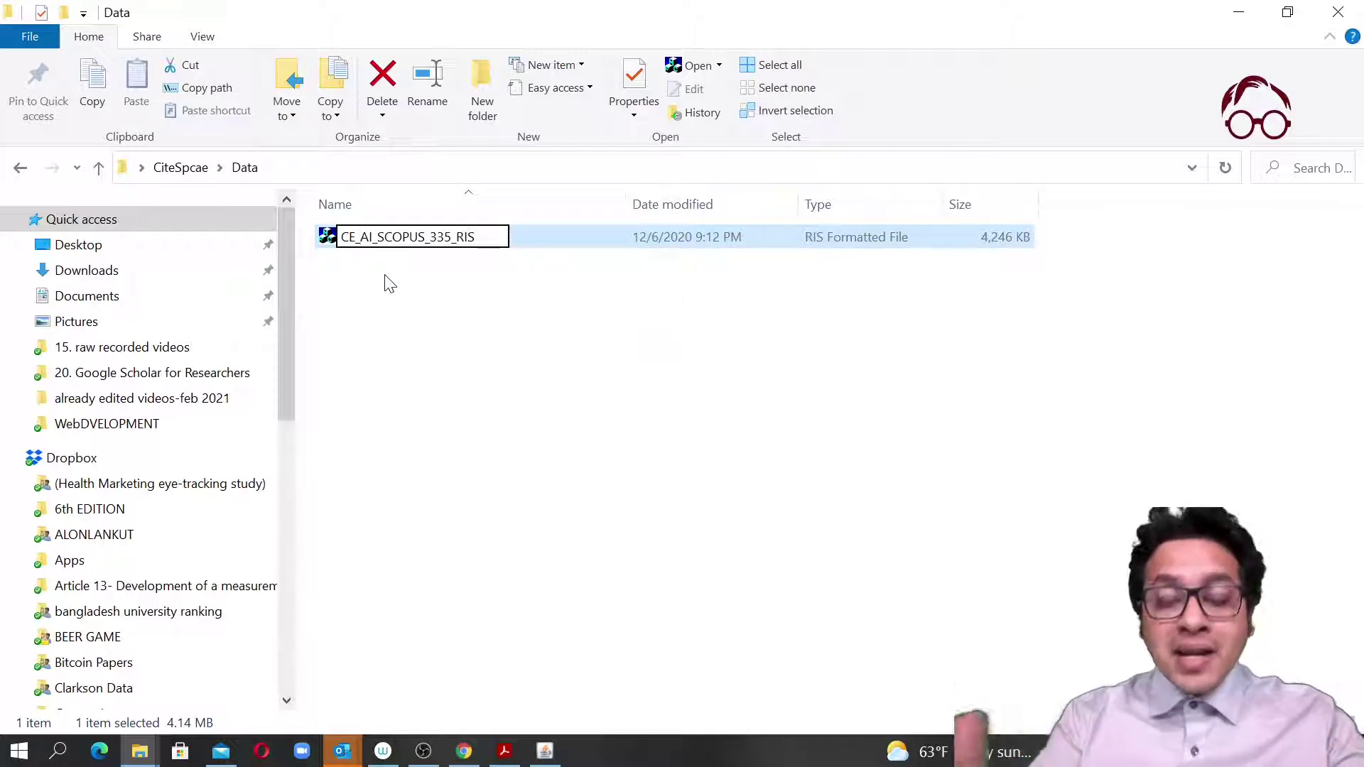
pyautogui.press('BackSpace')
pyautogui.press('BackSpace')
pyautogui.press('BackSpace')
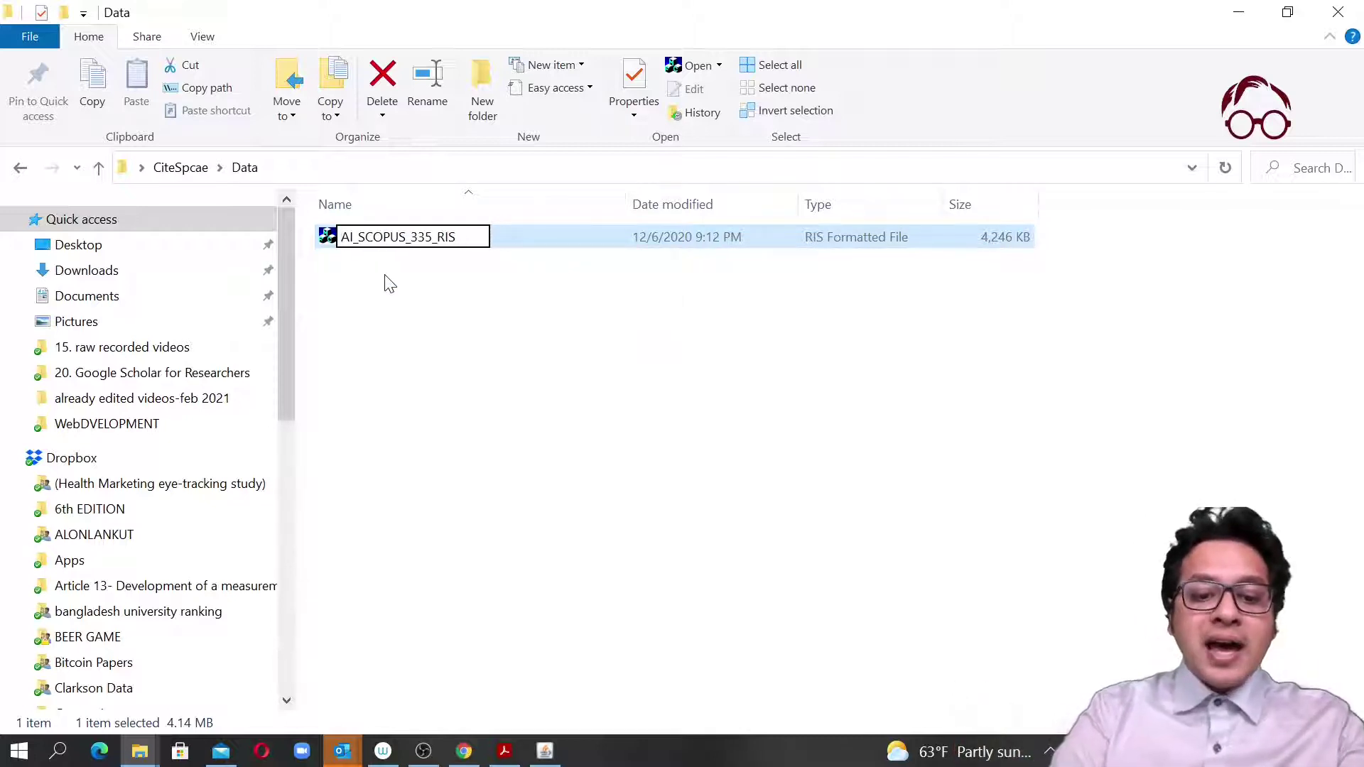
pyautogui.write('dow')
pyautogui.write('nload')
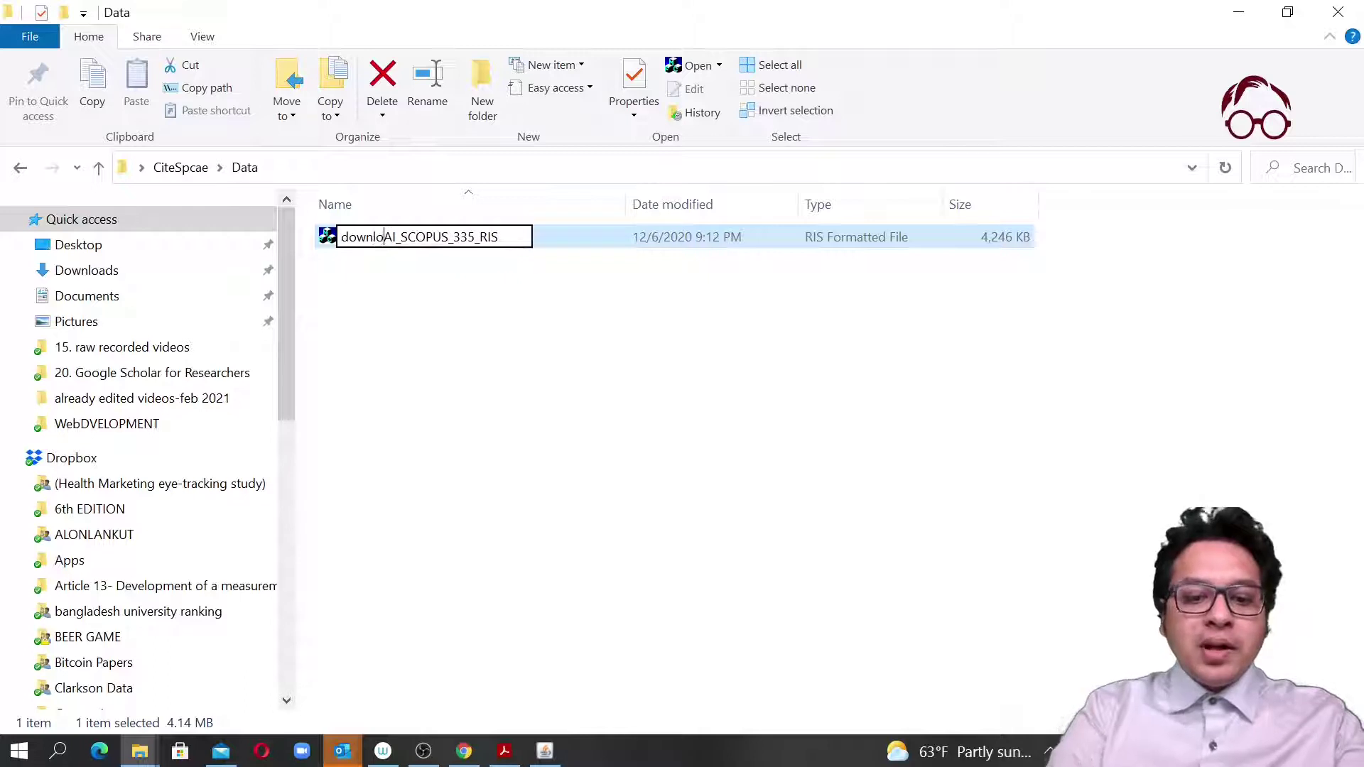
pyautogui.write('_')
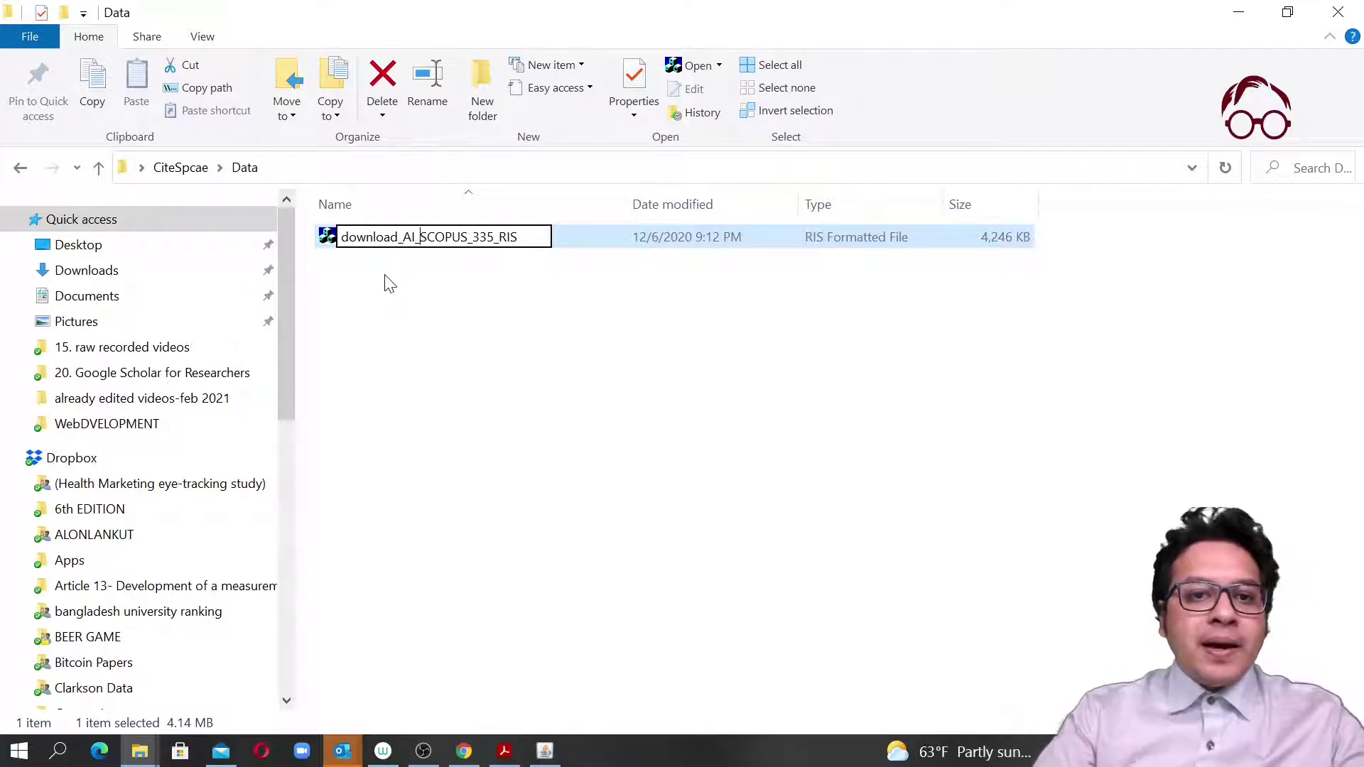
pyautogui.press('BackSpace')
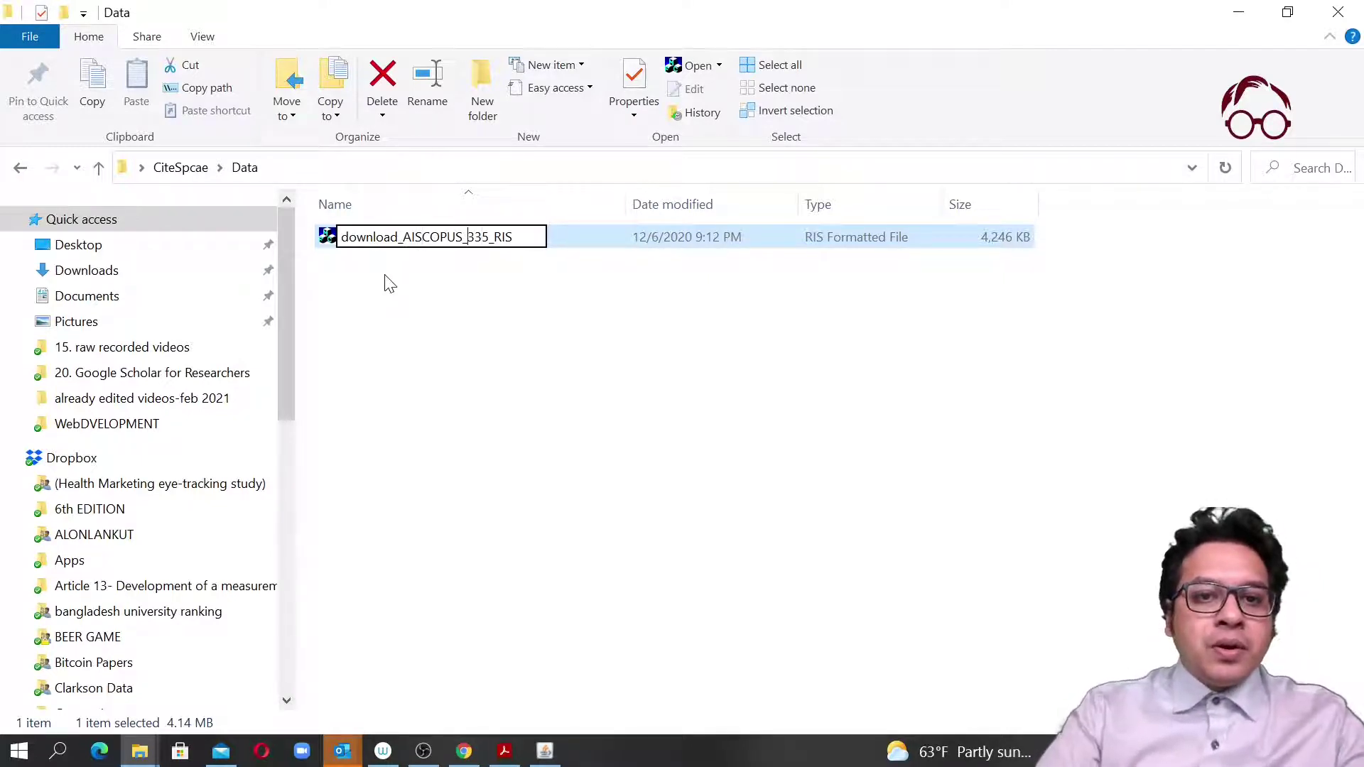
pyautogui.press('BackSpace')
pyautogui.press('BackSpace')
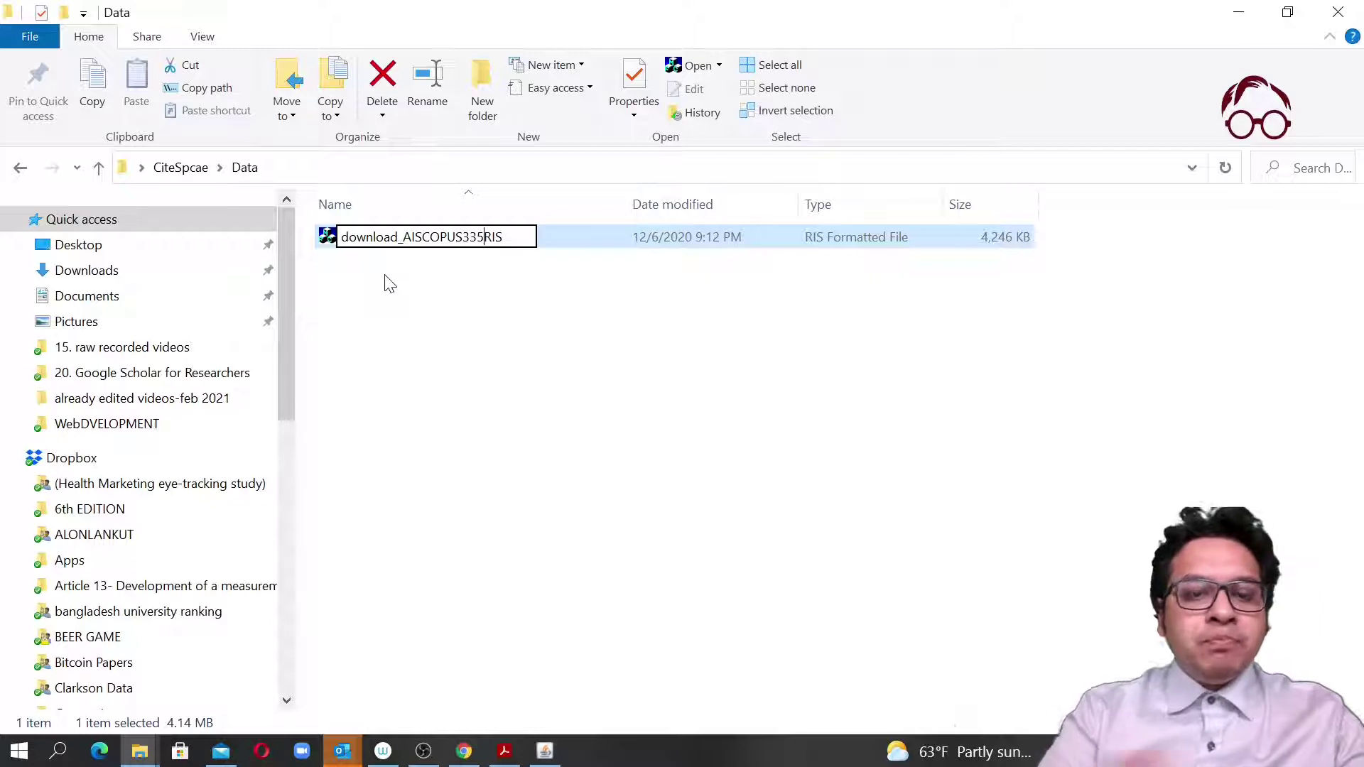
pyautogui.press('Return')
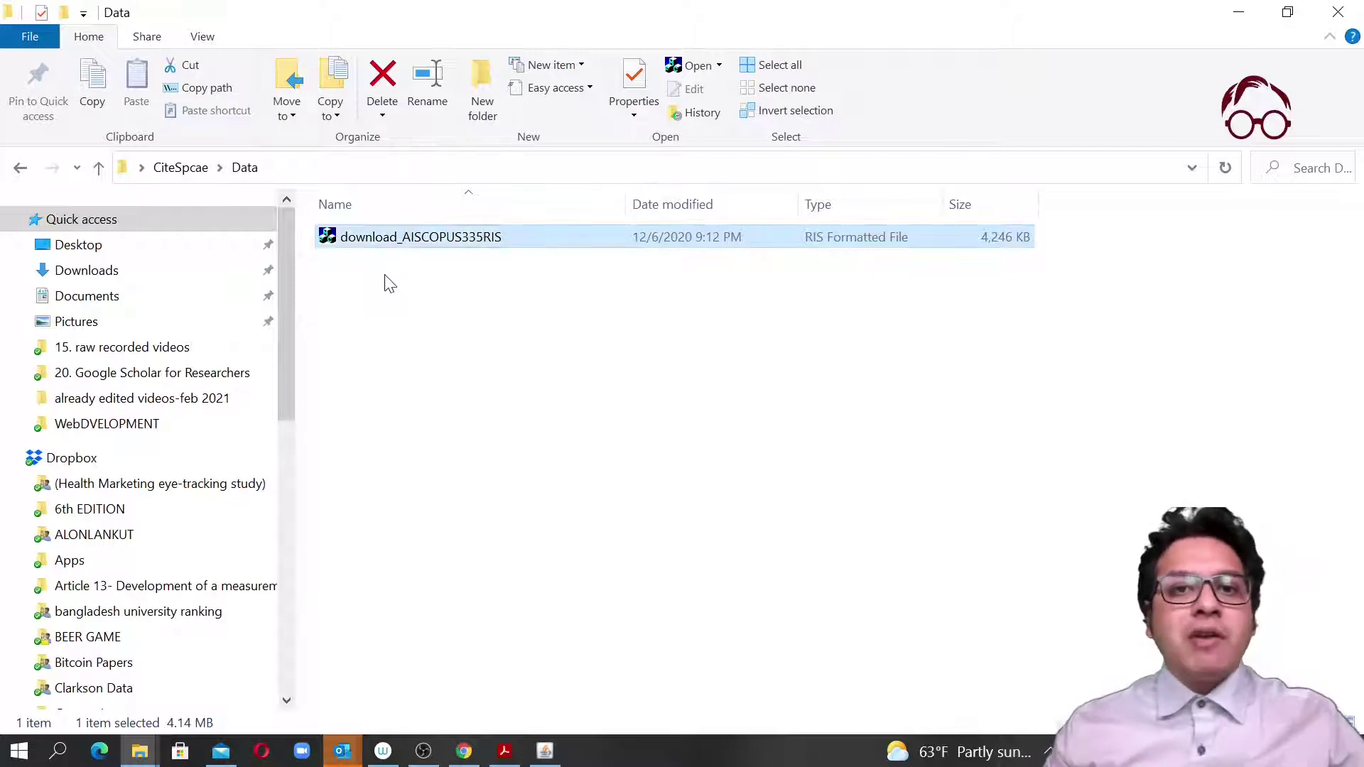
pyautogui.click(488, 353)
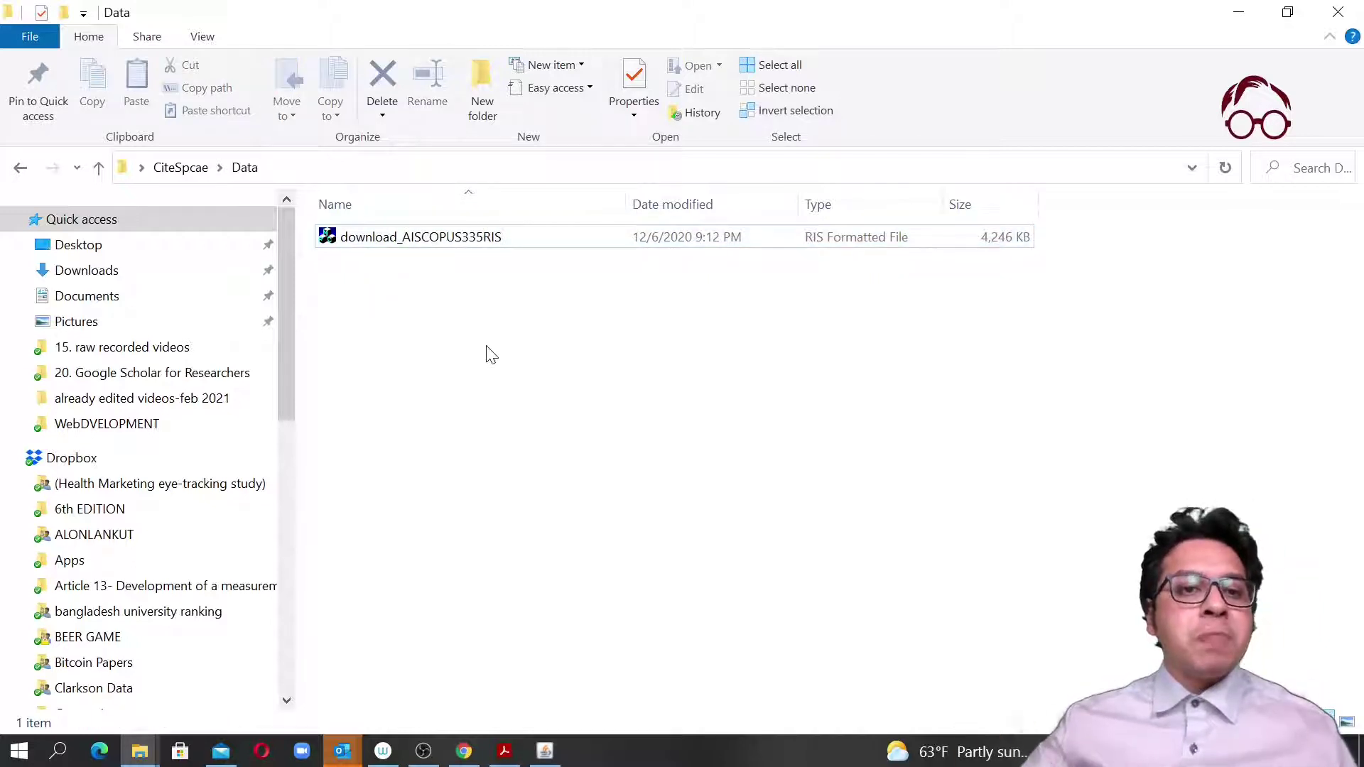
# Step: Check the contents of the Data and Project folders and return to the CiteSpcae folder
pyautogui.click(181, 167)
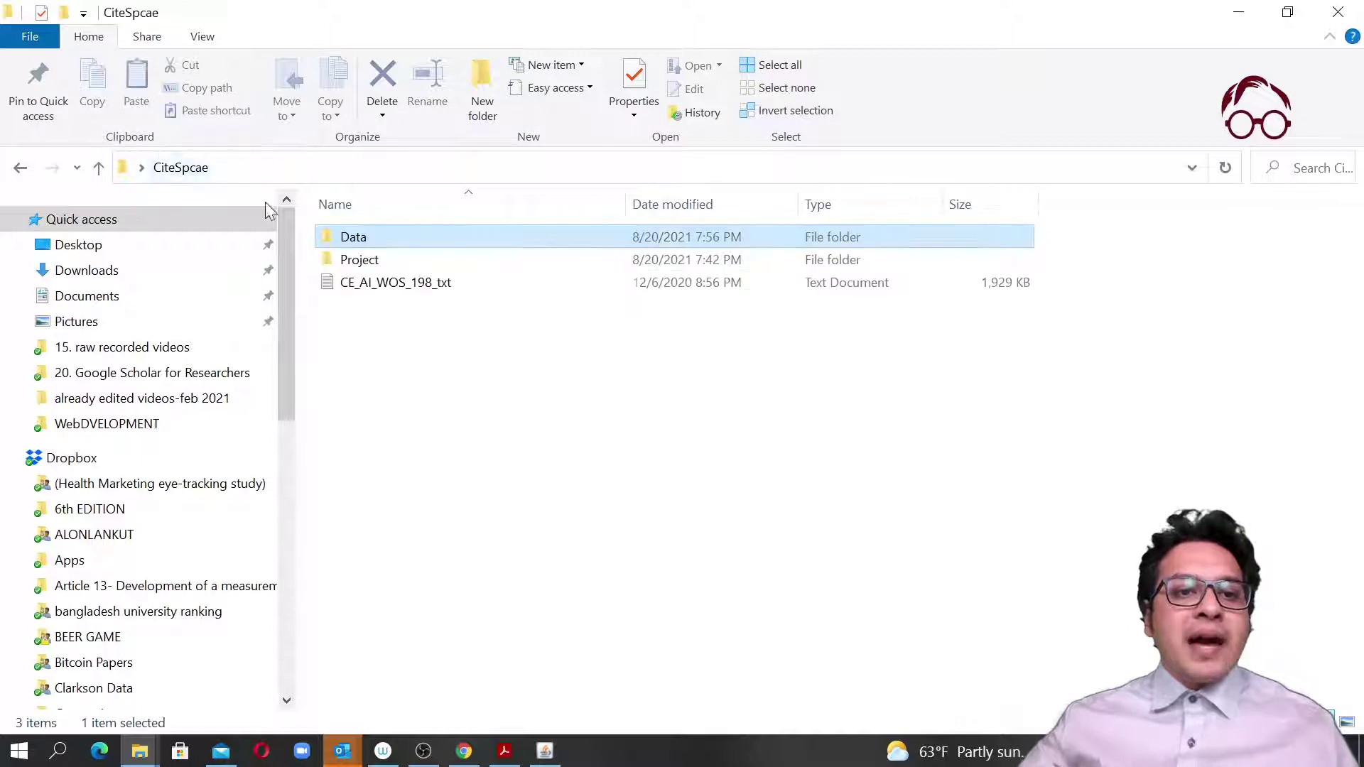
pyautogui.doubleClick(371, 242)
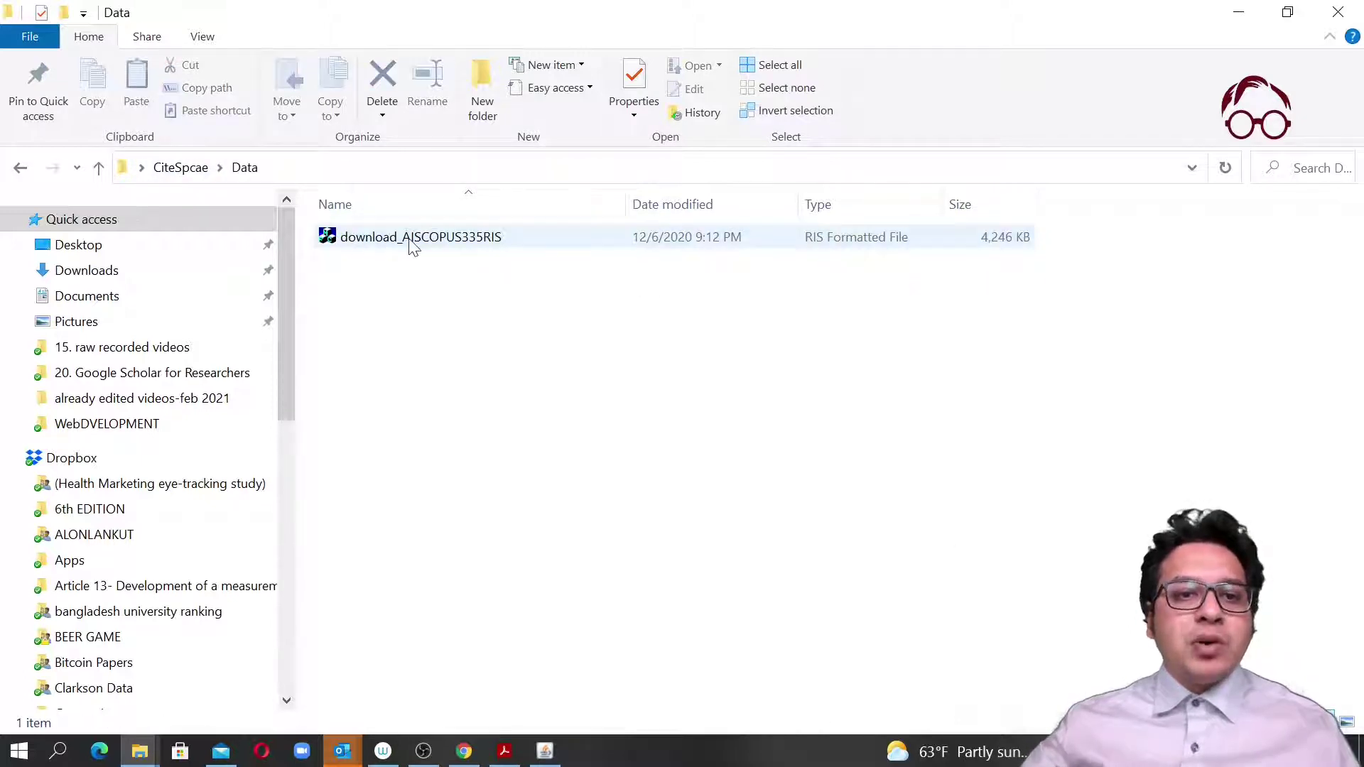
pyautogui.click(175, 170)
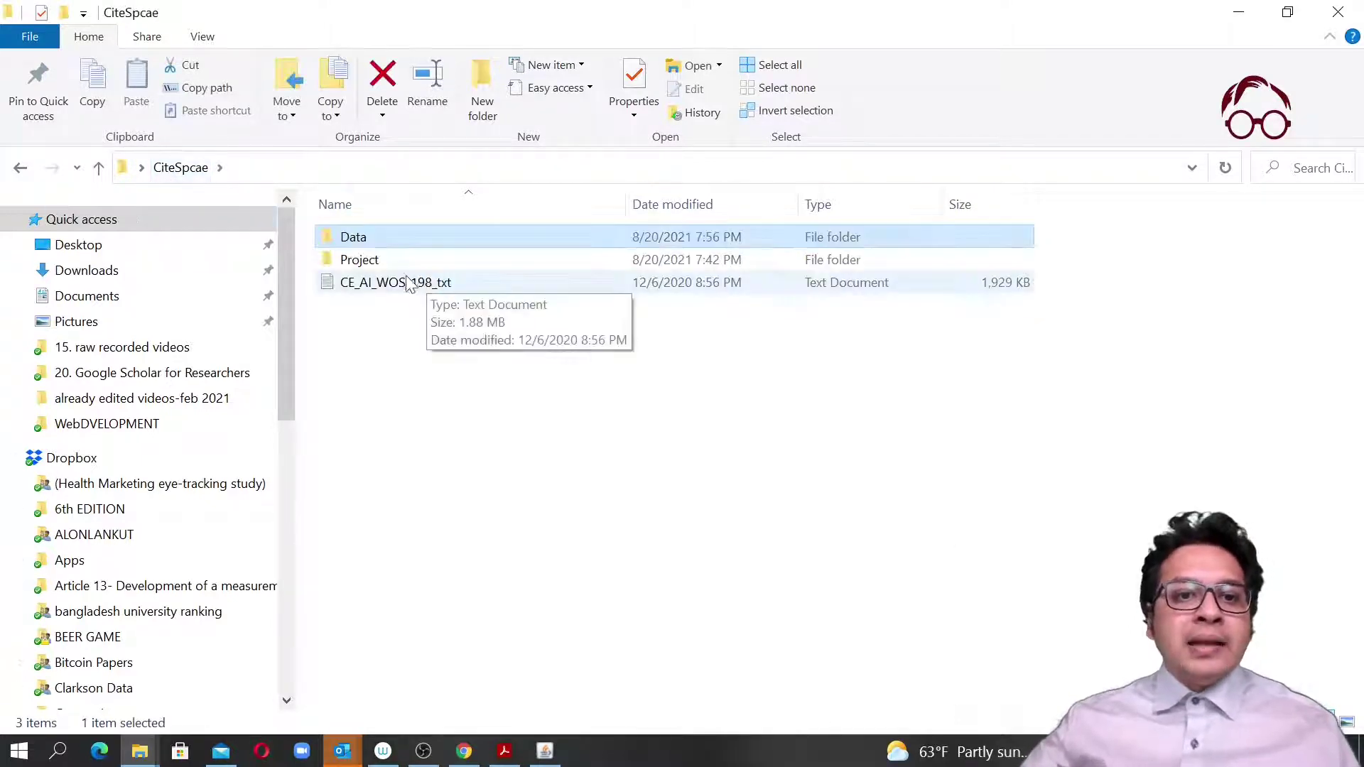
pyautogui.doubleClick(362, 260)
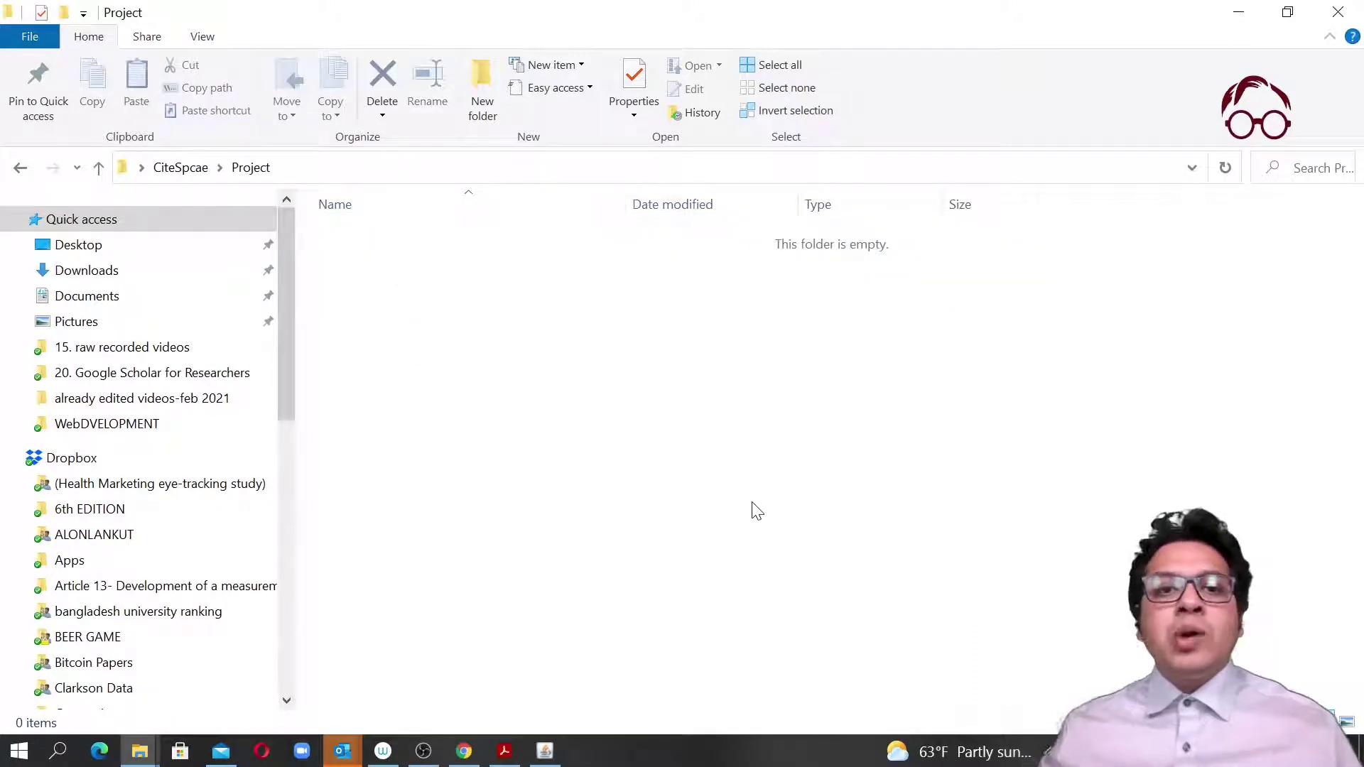
pyautogui.click(186, 168)
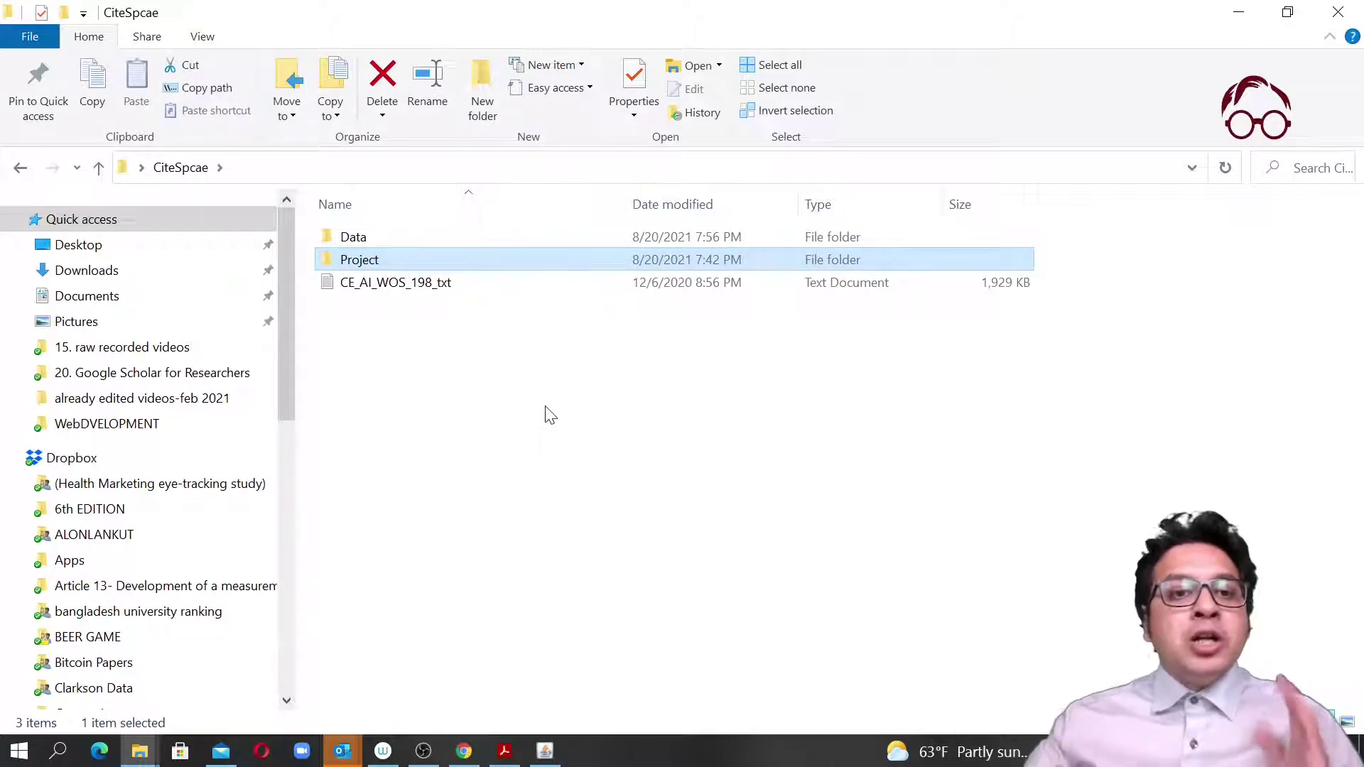
# Step: Switch to CiteSpace and start a new project titled Merge
pyautogui.click(545, 751)
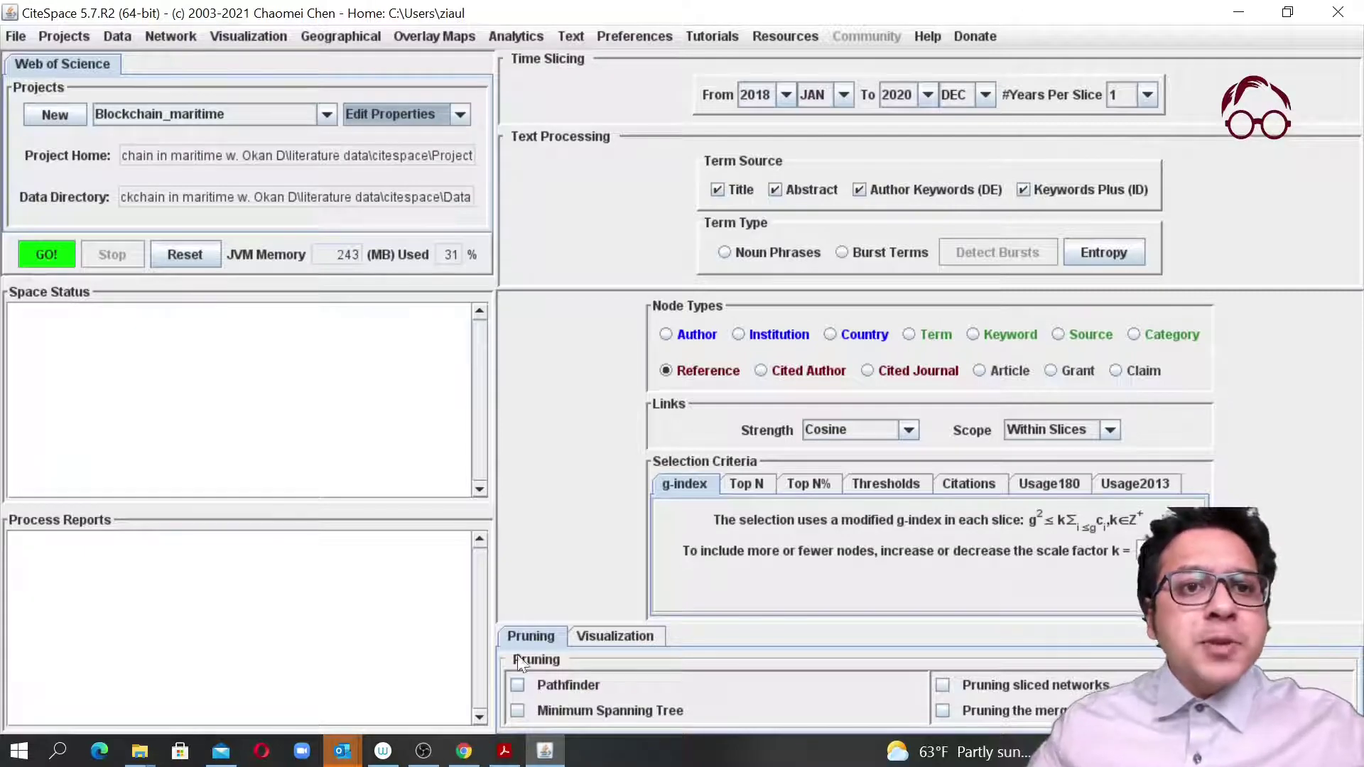
pyautogui.click(67, 118)
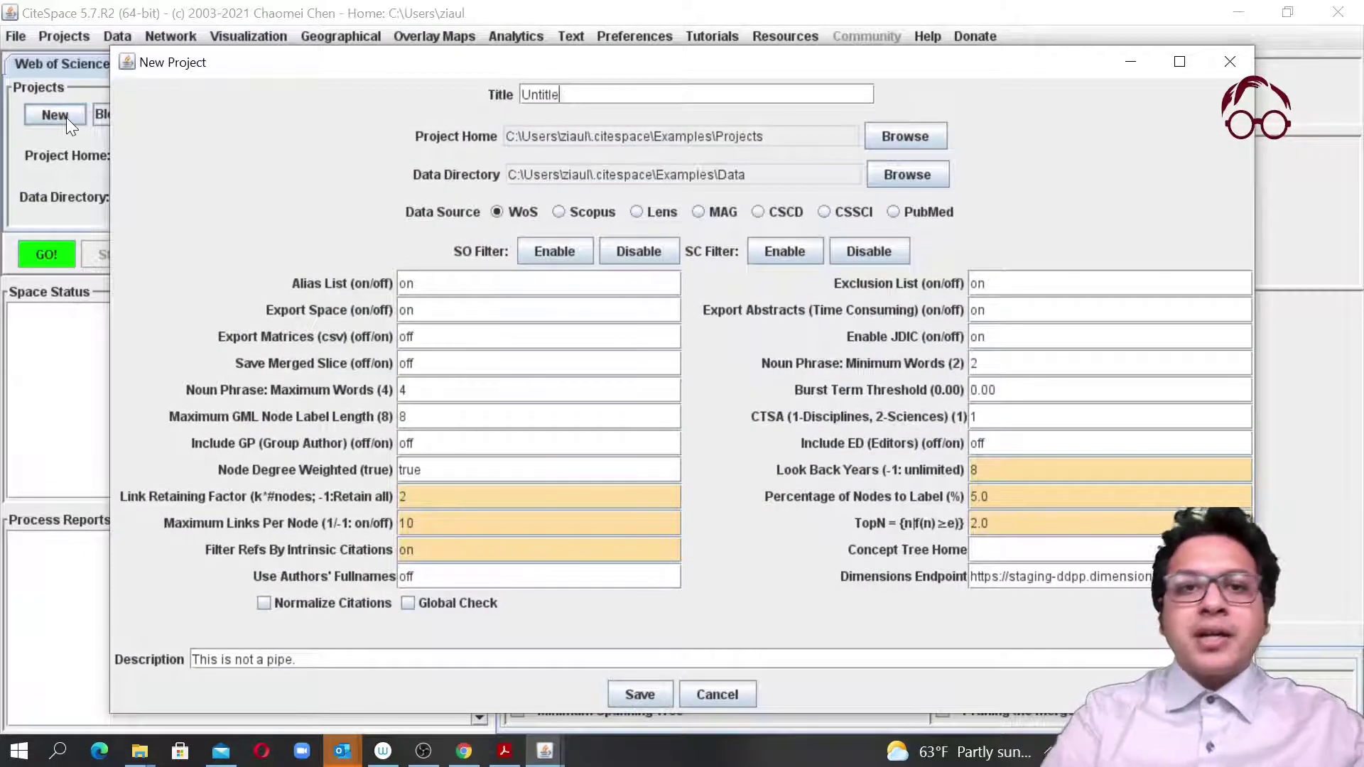
pyautogui.press('BackSpace')
pyautogui.press('BackSpace')
pyautogui.press('BackSpace')
pyautogui.press('BackSpace')
pyautogui.write('Merge')
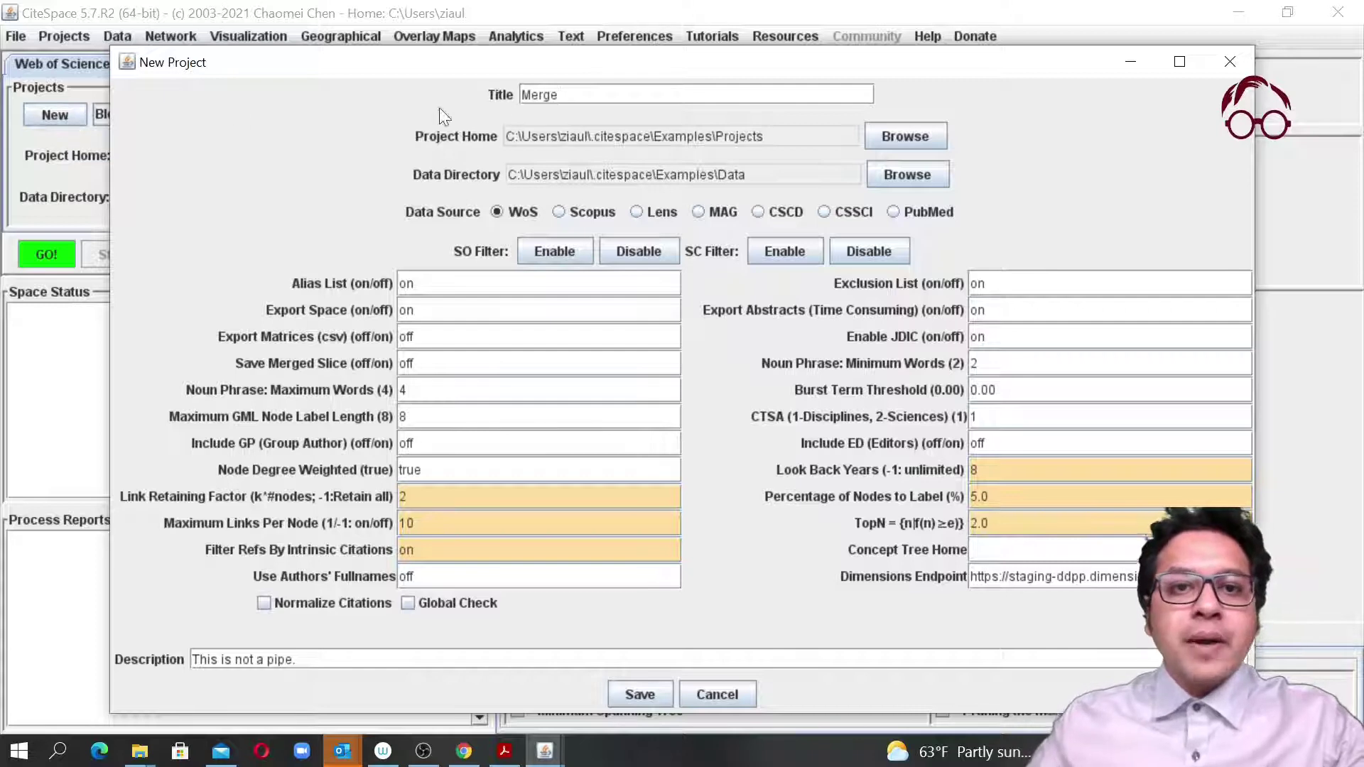
# Step: Set the new project's home to the Project folder inside CiteSpcae on the Desktop
pyautogui.click(904, 133)
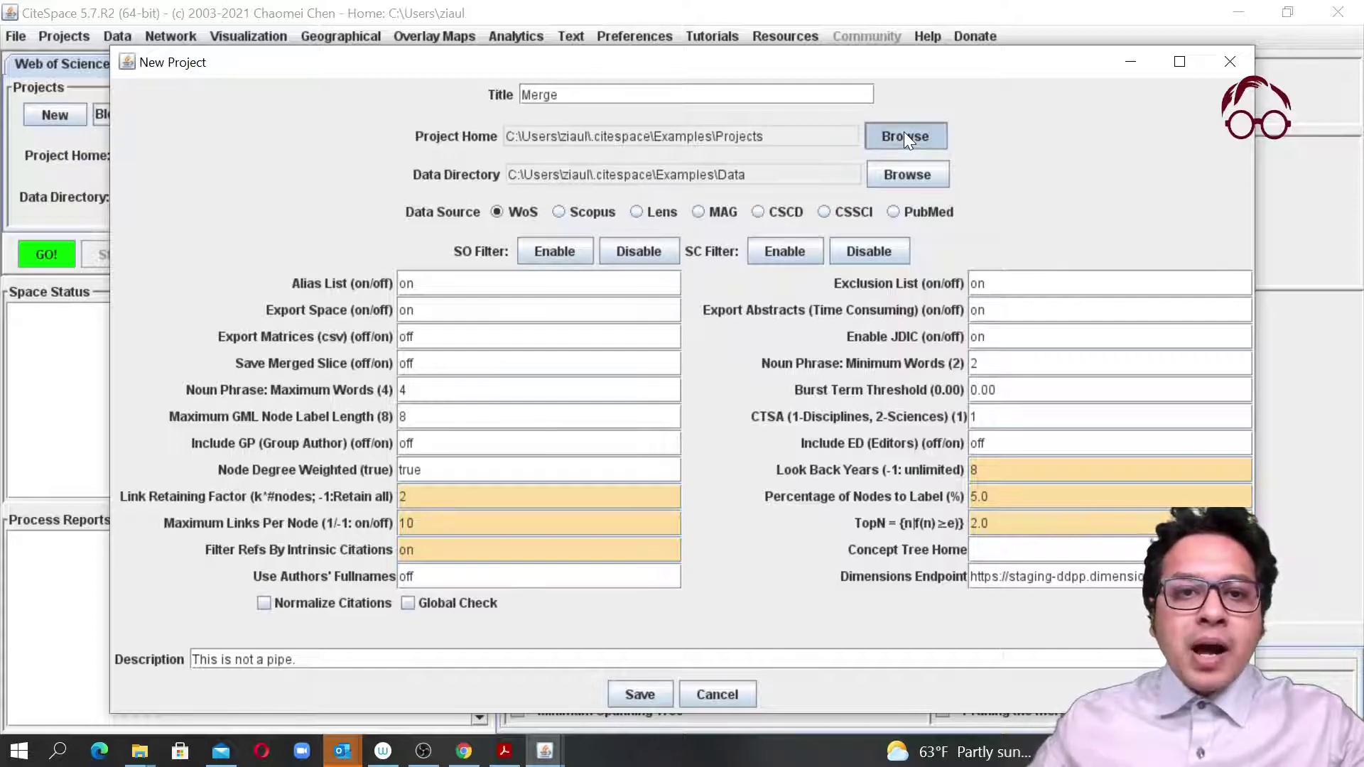
pyautogui.click(769, 250)
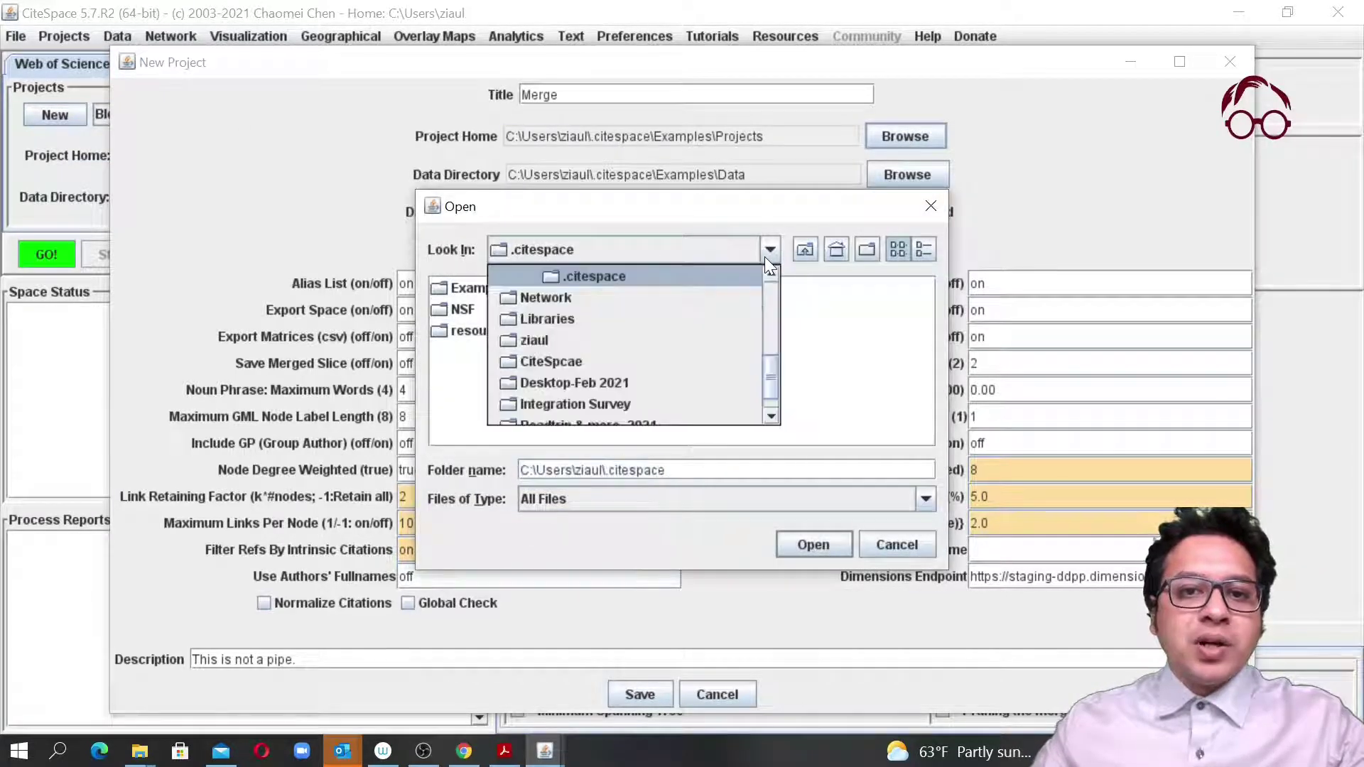
pyautogui.scroll(5, 652, 336)
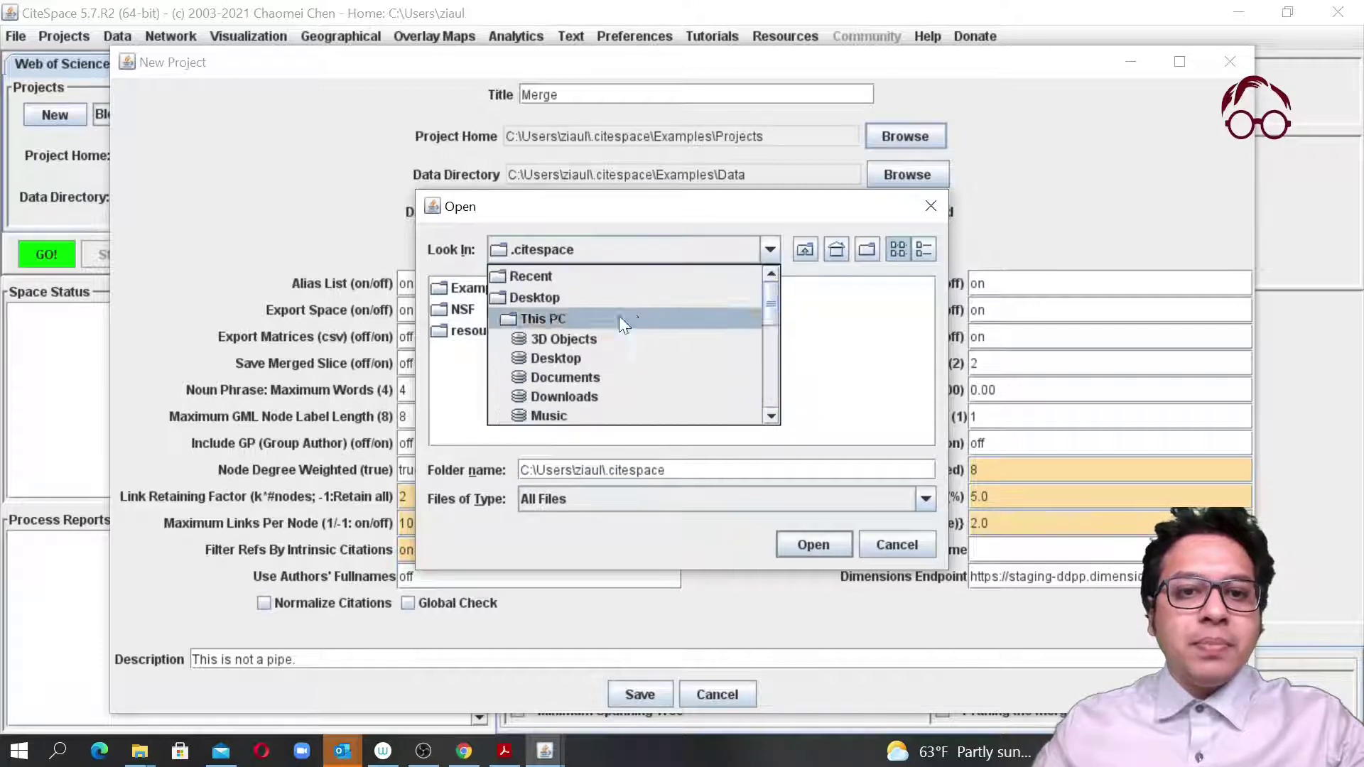
pyautogui.click(595, 298)
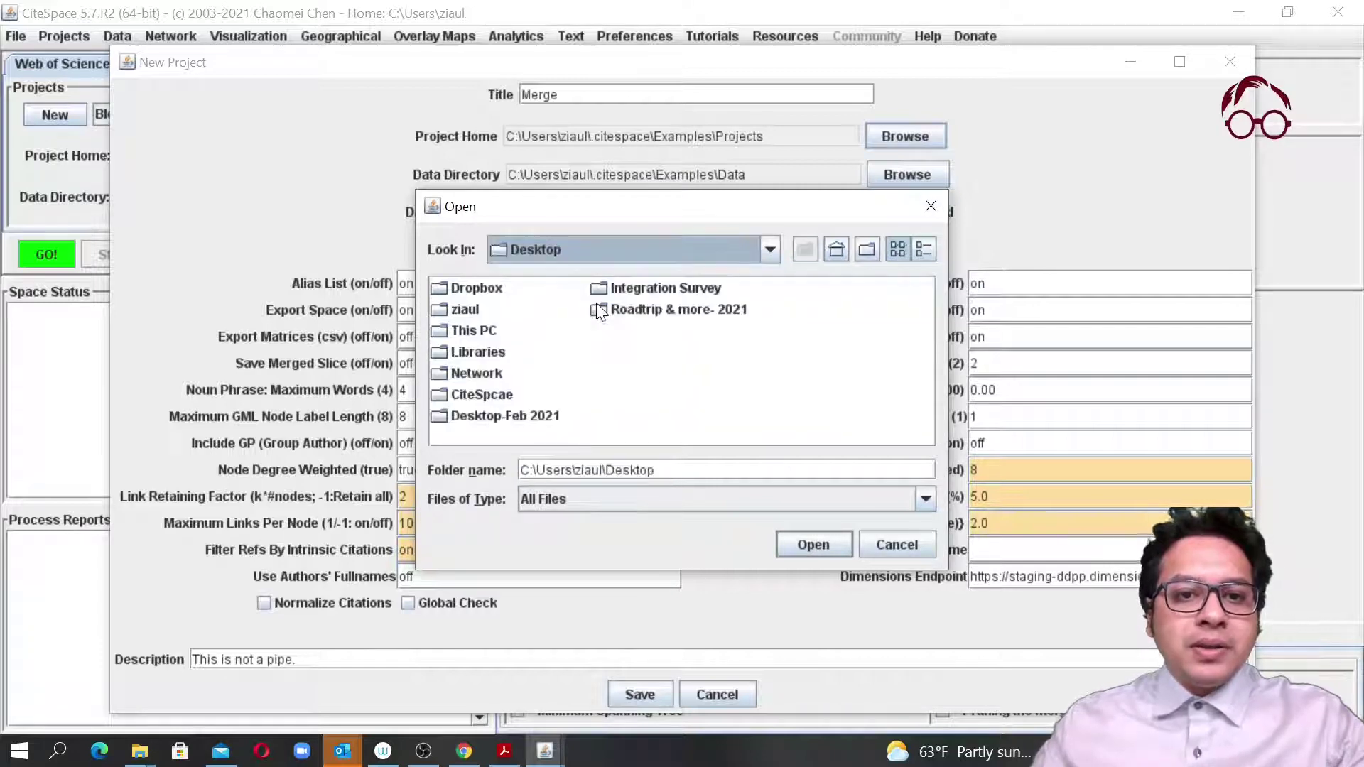
pyautogui.doubleClick(483, 395)
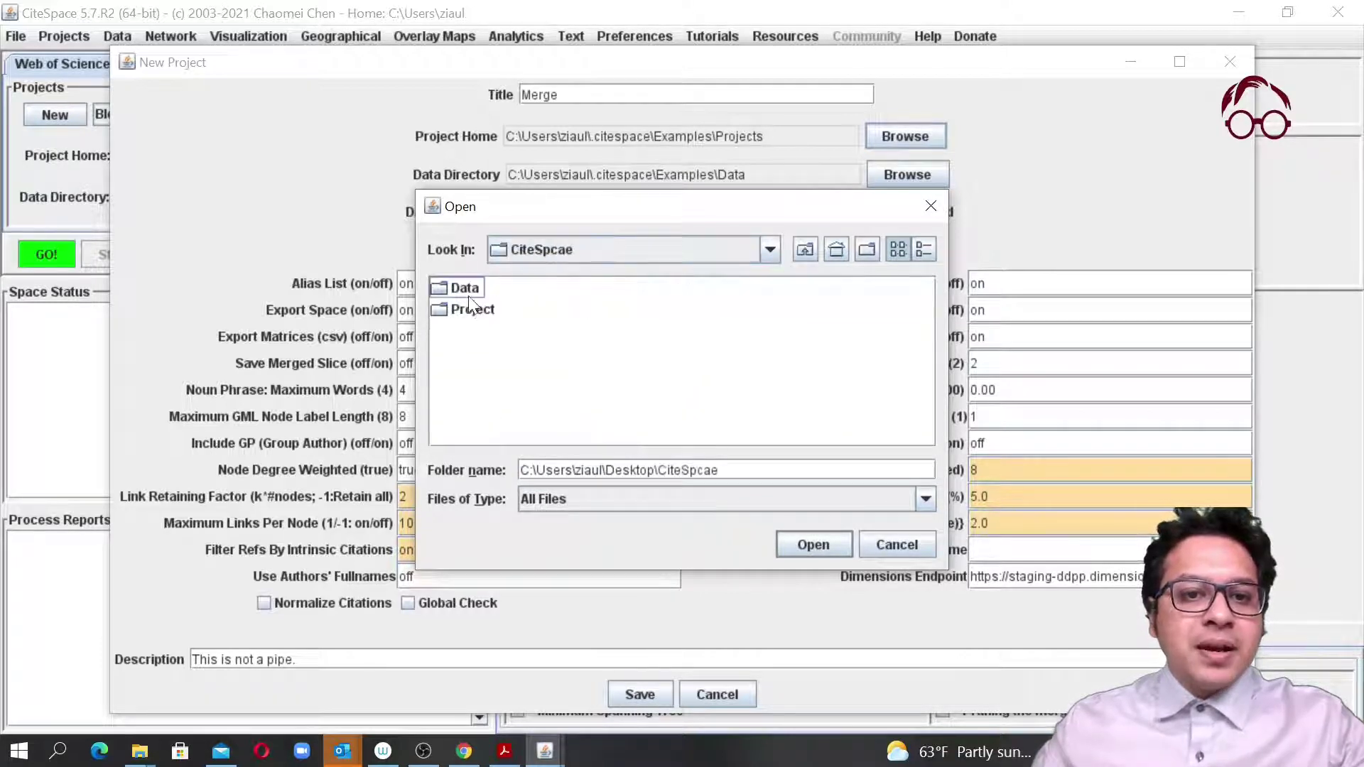
pyautogui.click(465, 289)
pyautogui.doubleClick(468, 292)
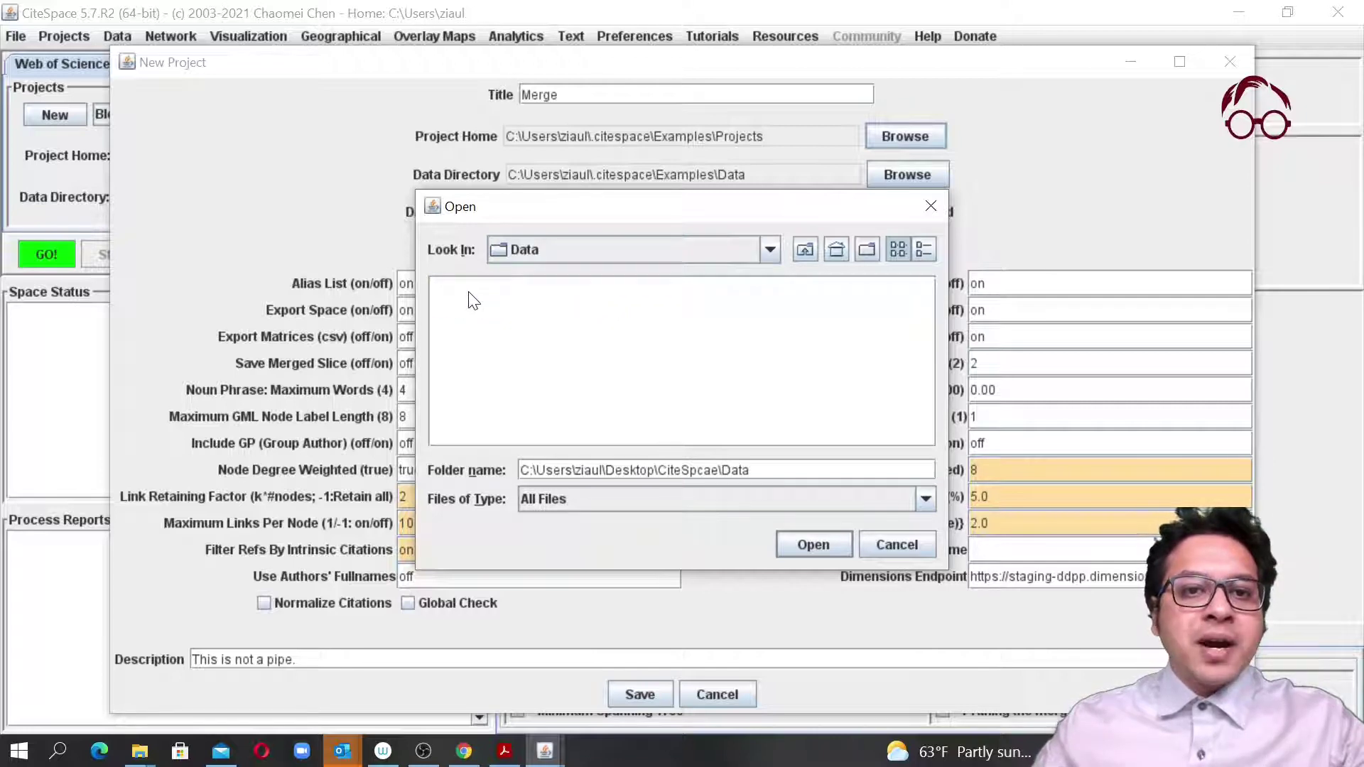
pyautogui.click(768, 249)
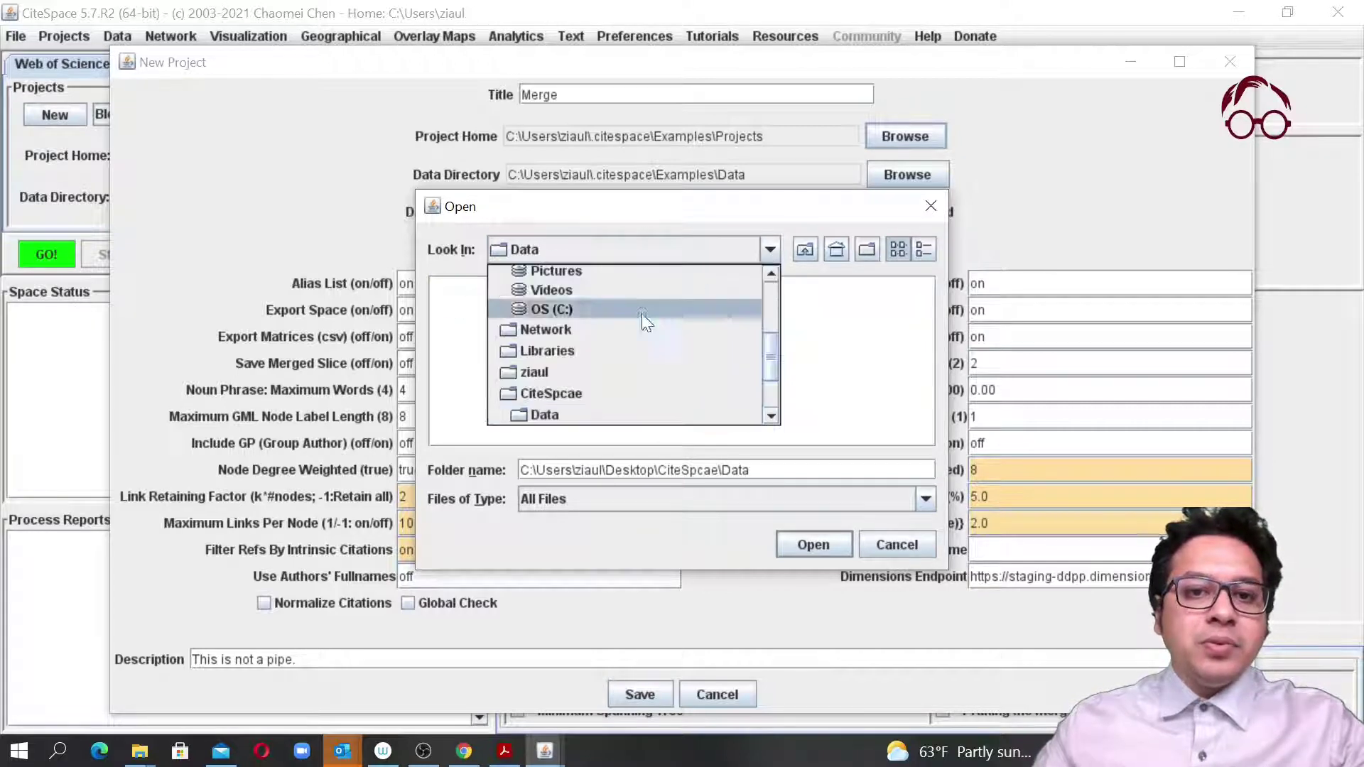
pyautogui.click(588, 395)
pyautogui.doubleClick(489, 309)
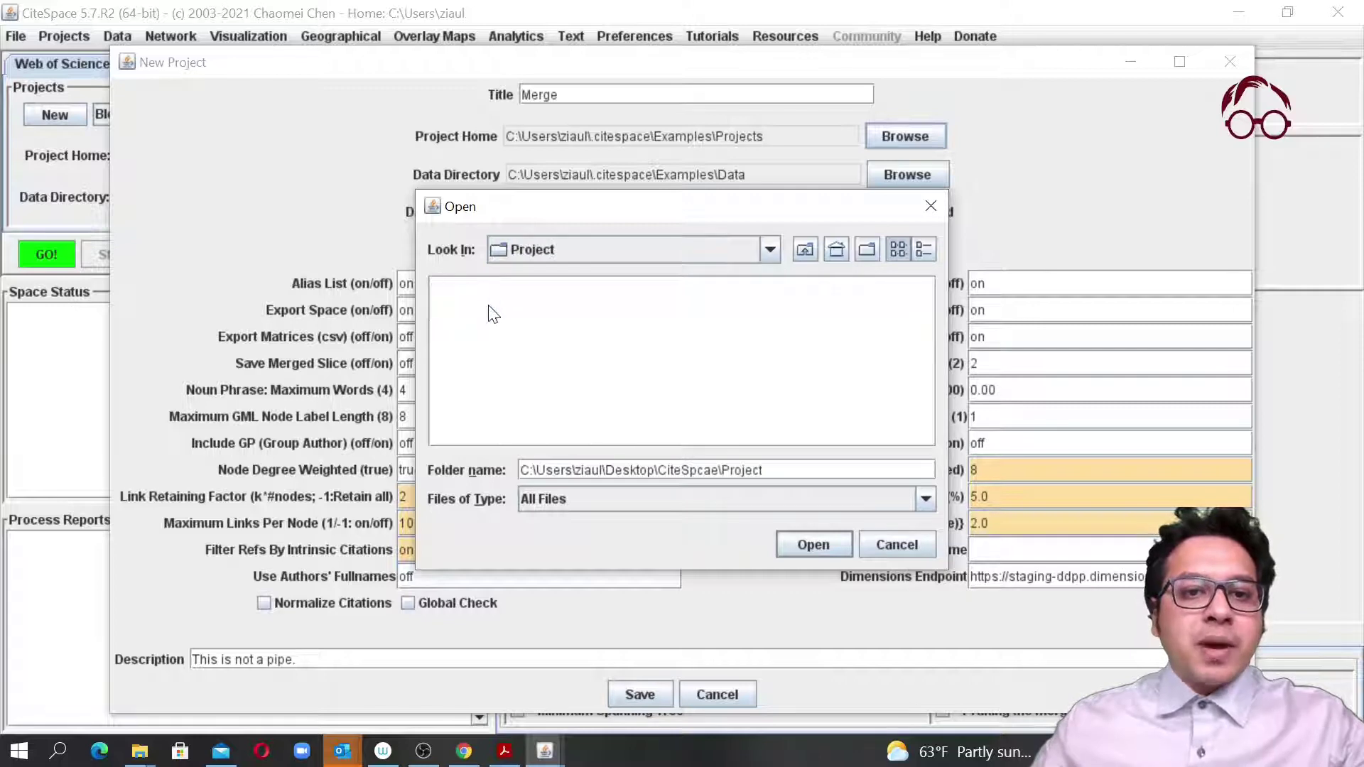
pyautogui.click(813, 544)
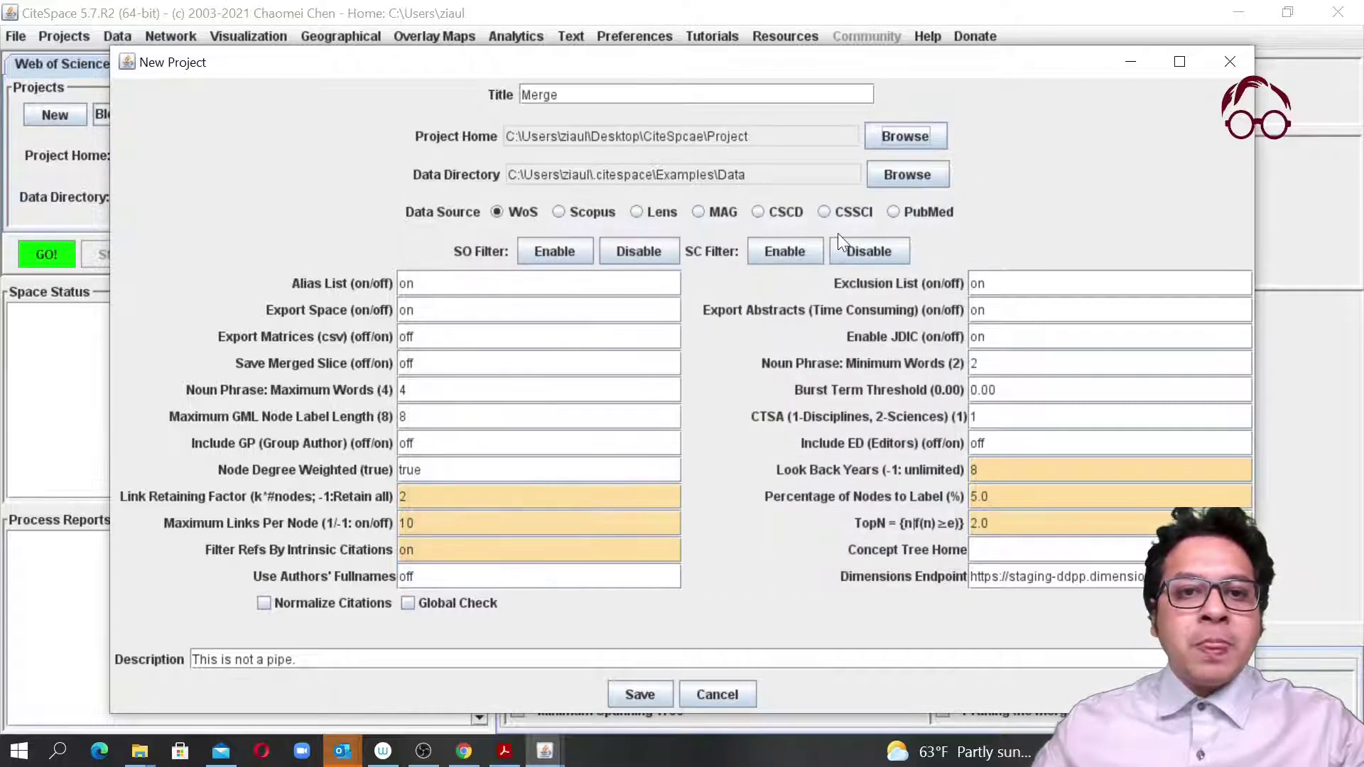
# Step: Set the new project's data directory to the Data folder inside CiteSpcae on the Desktop
pyautogui.click(895, 178)
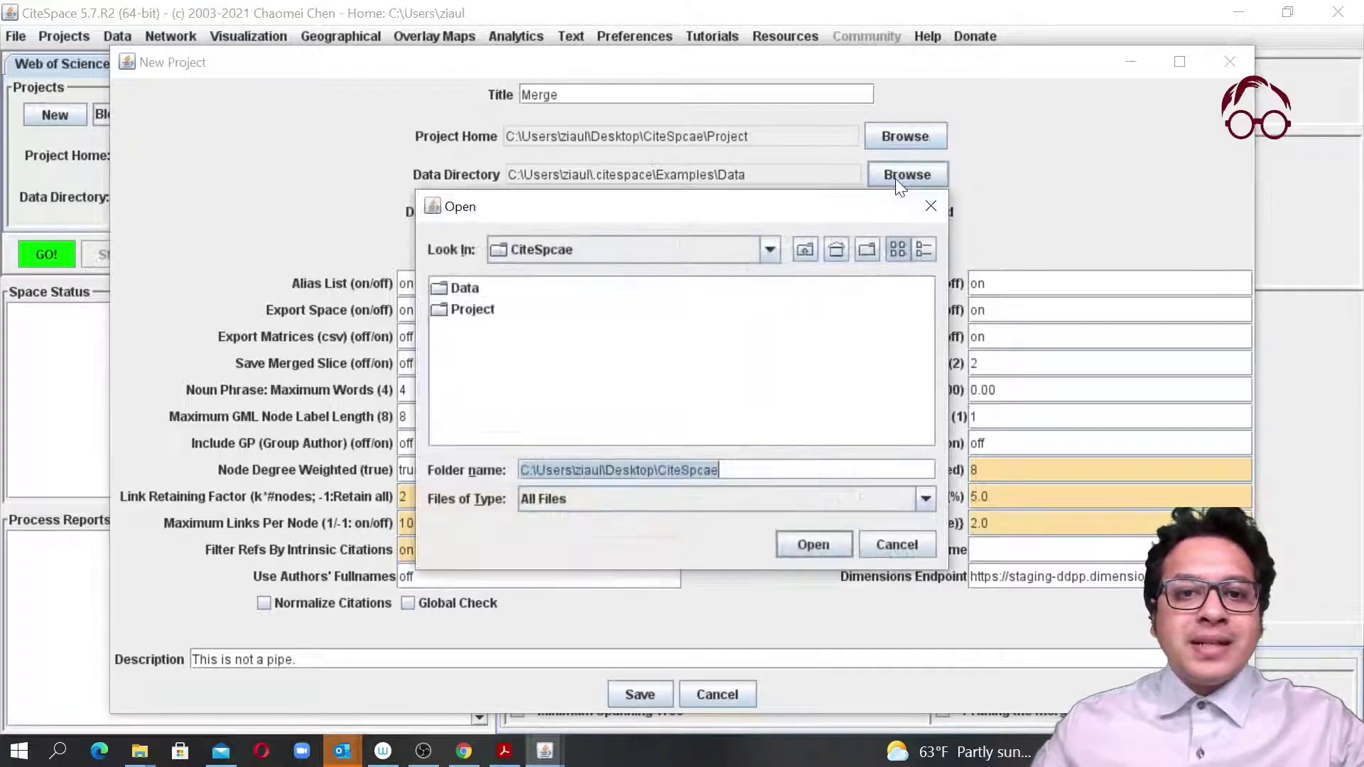
pyautogui.click(472, 287)
pyautogui.doubleClick(472, 287)
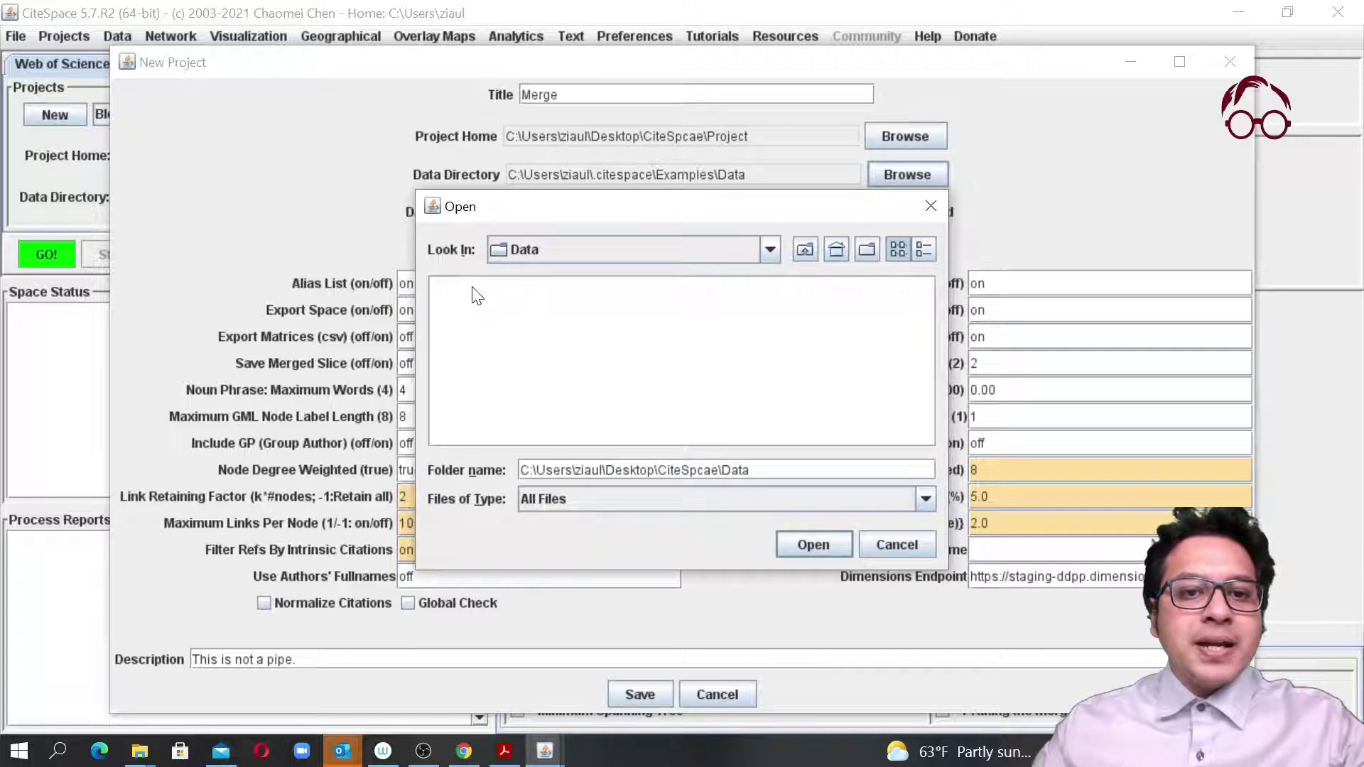
pyautogui.click(813, 545)
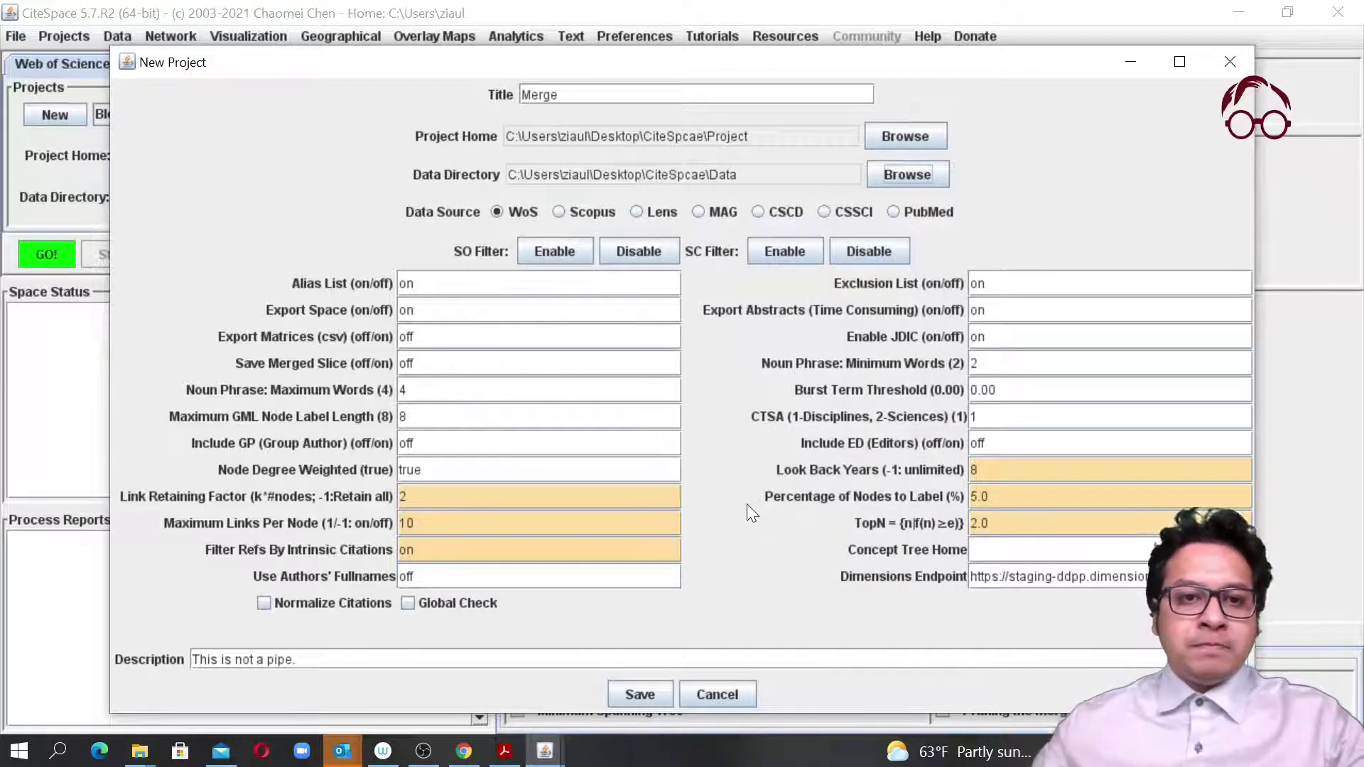
# Step: Set the data source to Scopus, Link Retaining Factor to -1 and Look Back Years to -1, and save the Merge project
pyautogui.click(577, 213)
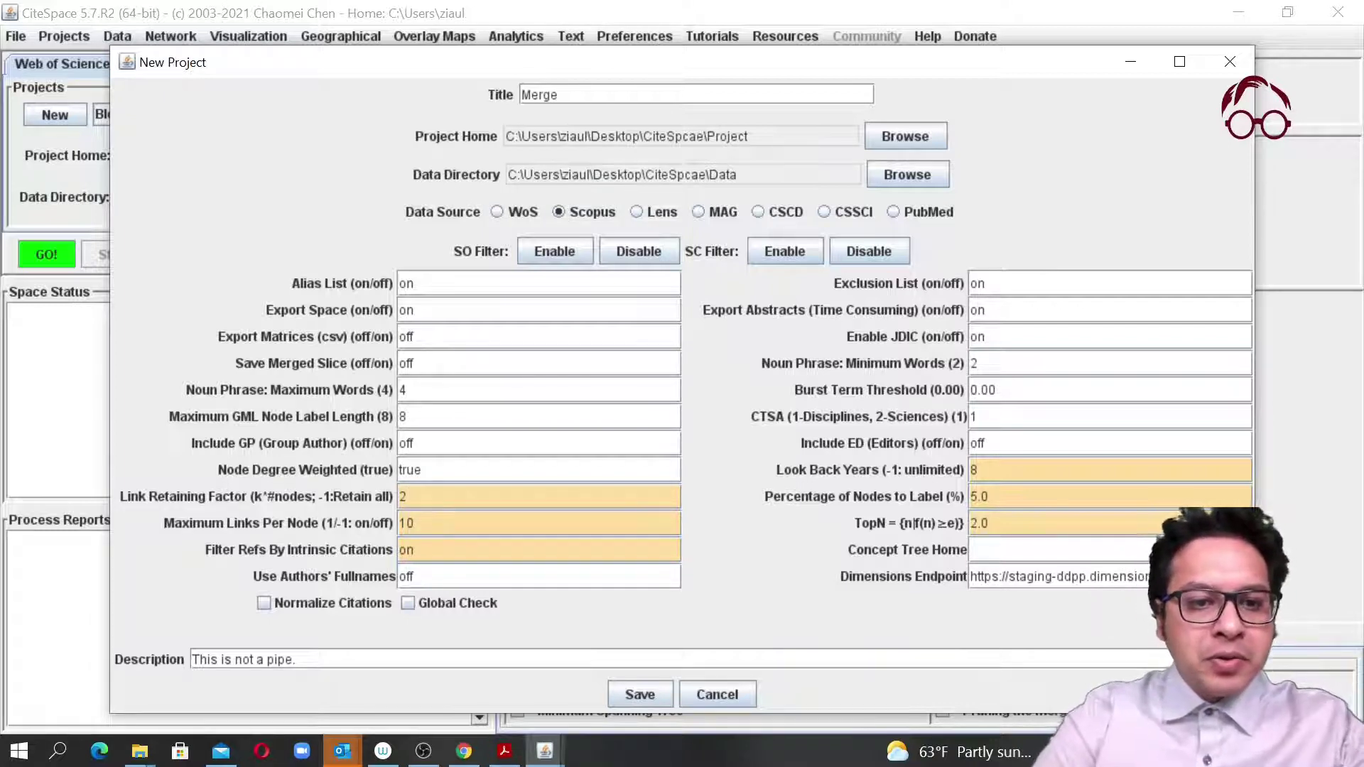
pyautogui.press('BackSpace')
pyautogui.write('-1')
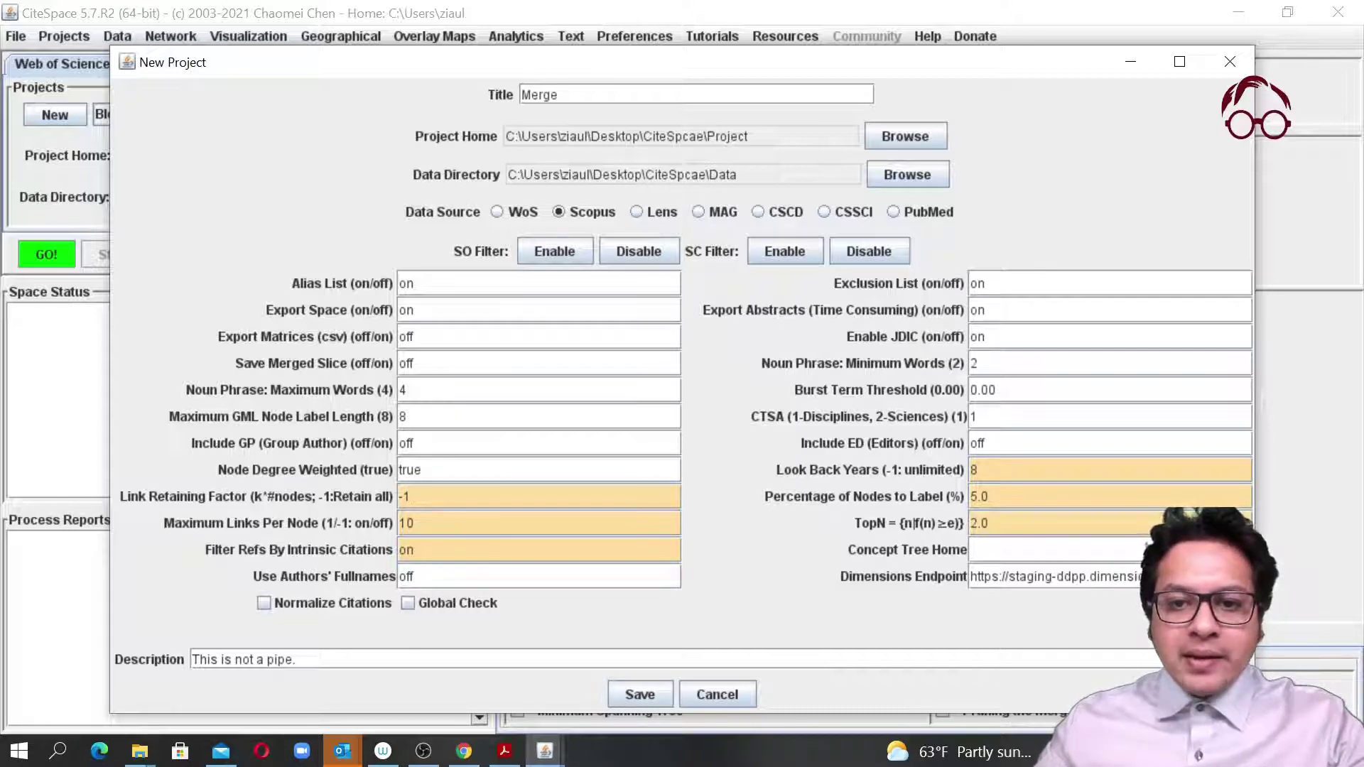
pyautogui.click(984, 469)
pyautogui.press('BackSpace')
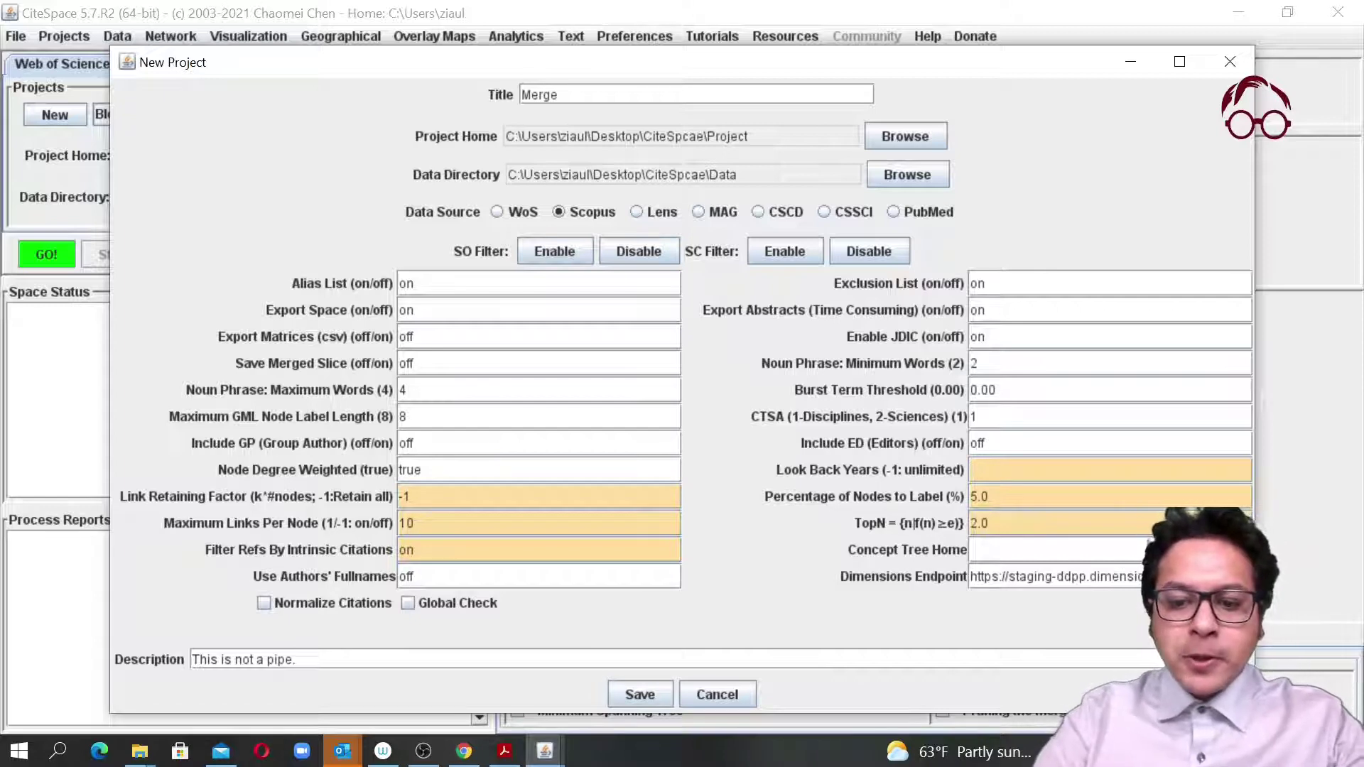
pyautogui.write('-1')
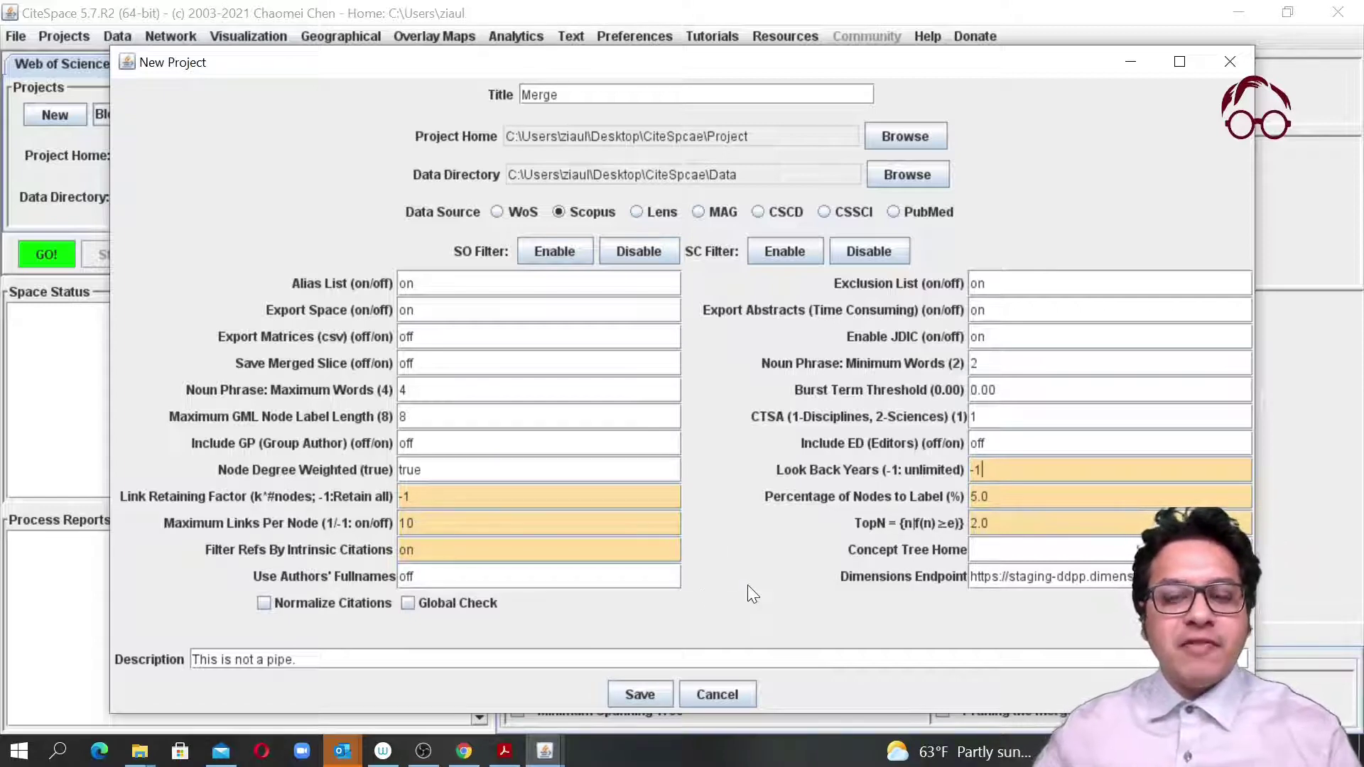
pyautogui.click(642, 693)
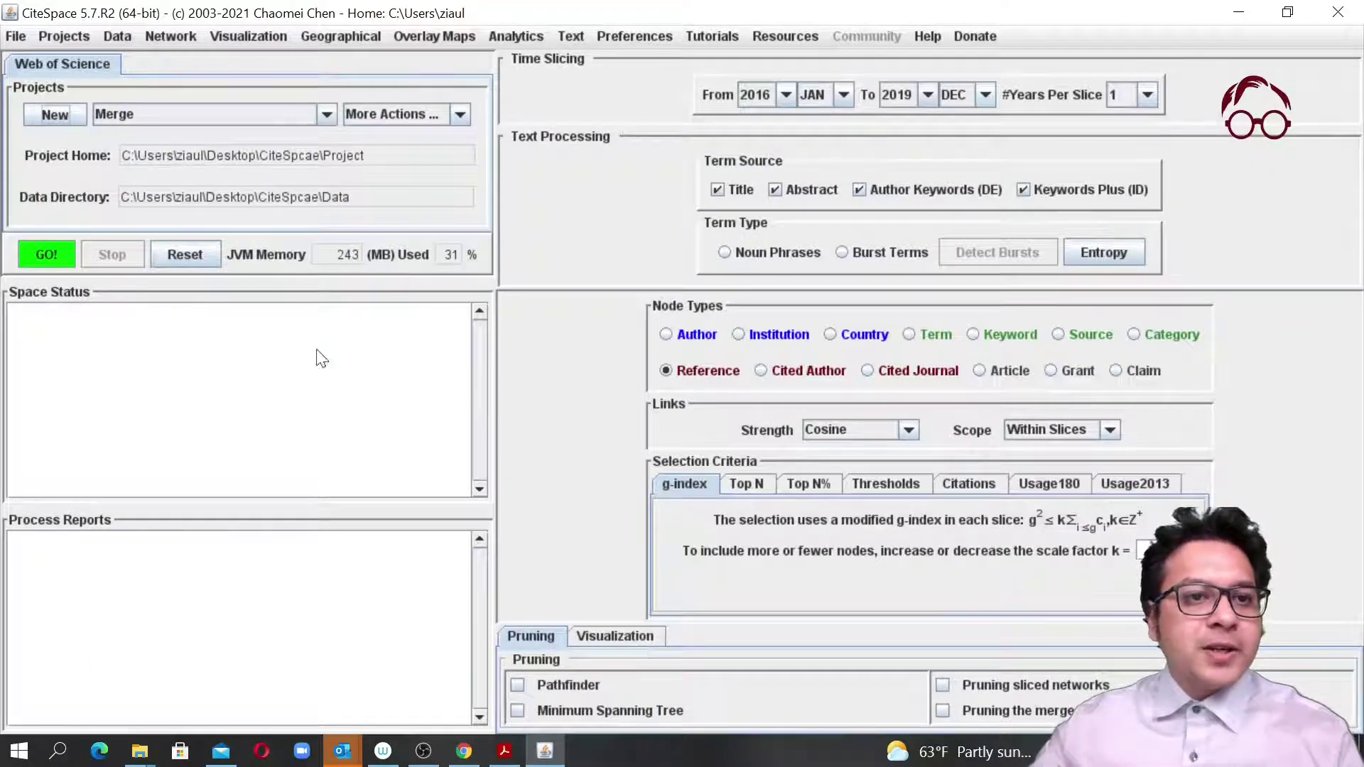
# Step: Set the Scopus conversion utility's input directory to the Data folder inside CiteSpcae on the Desktop
pyautogui.click(112, 39)
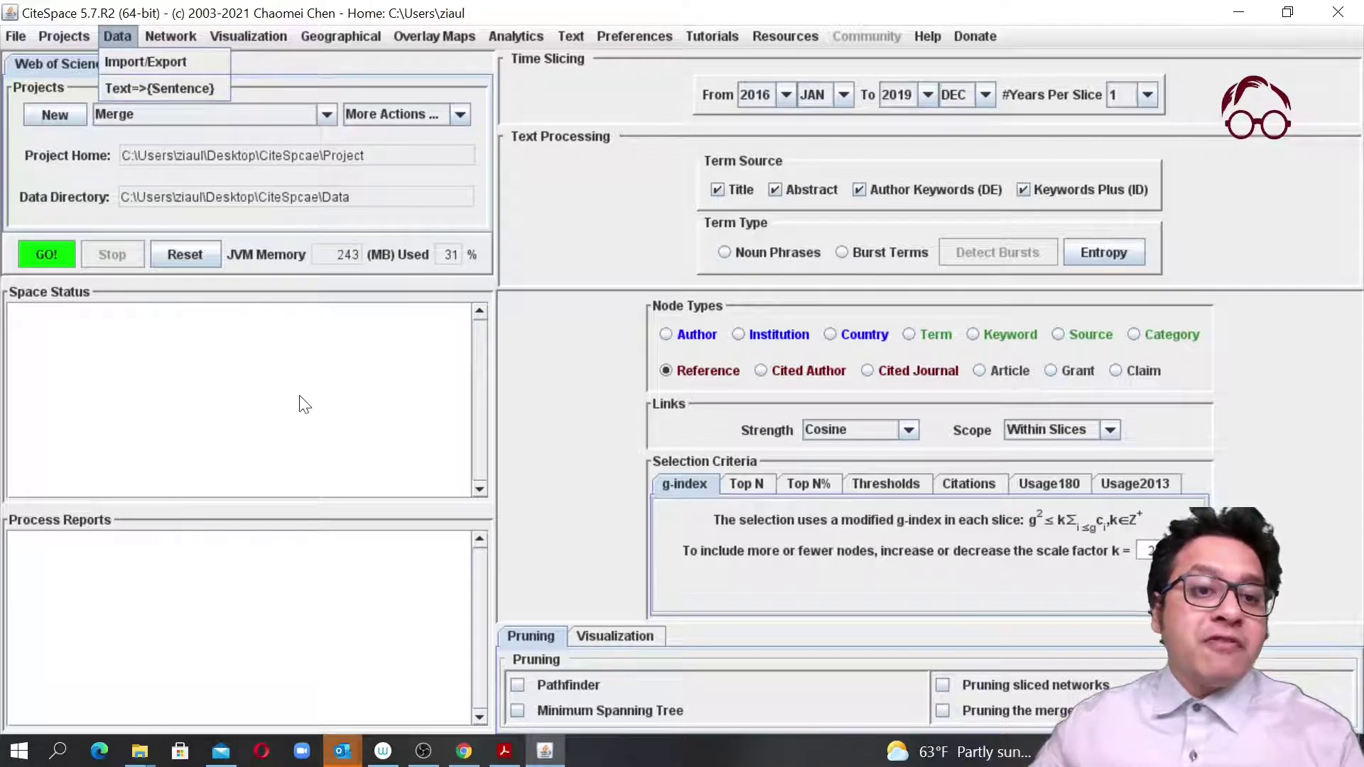
pyautogui.click(532, 299)
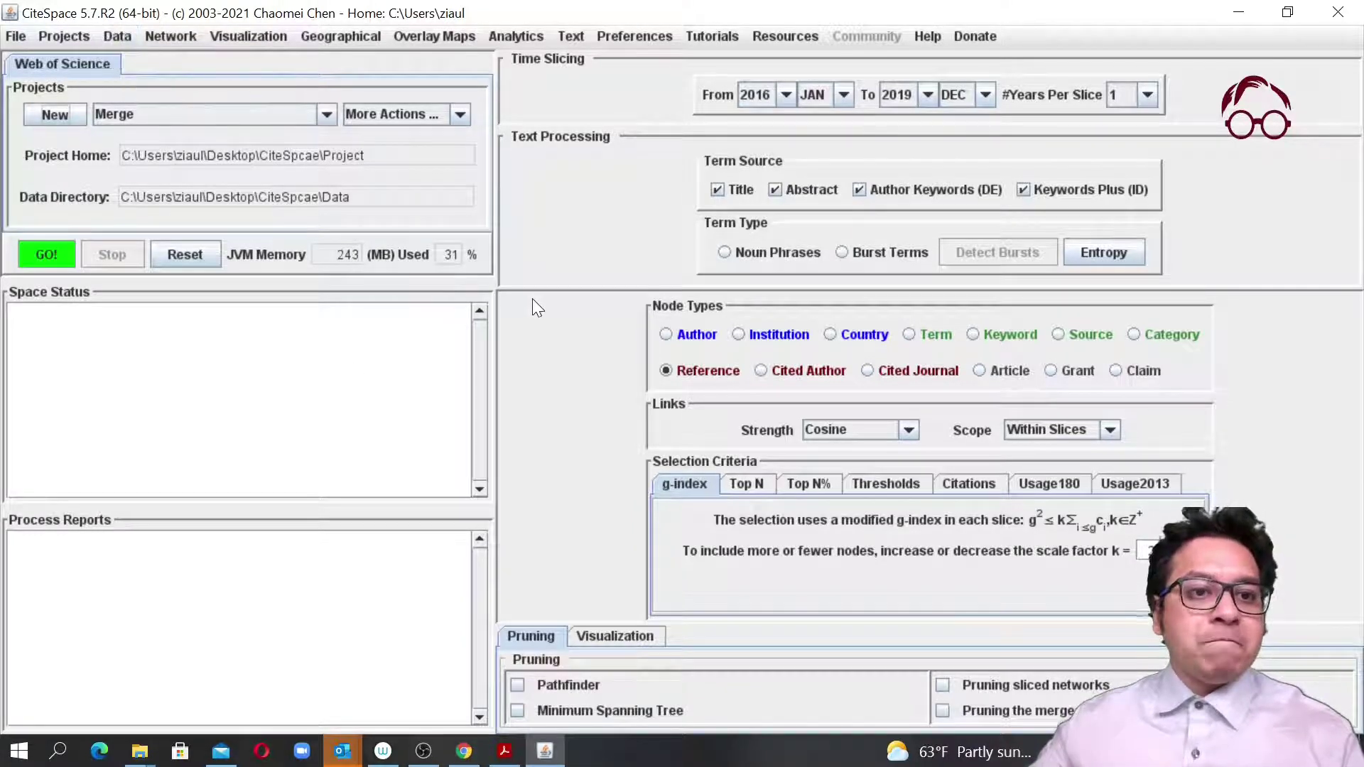
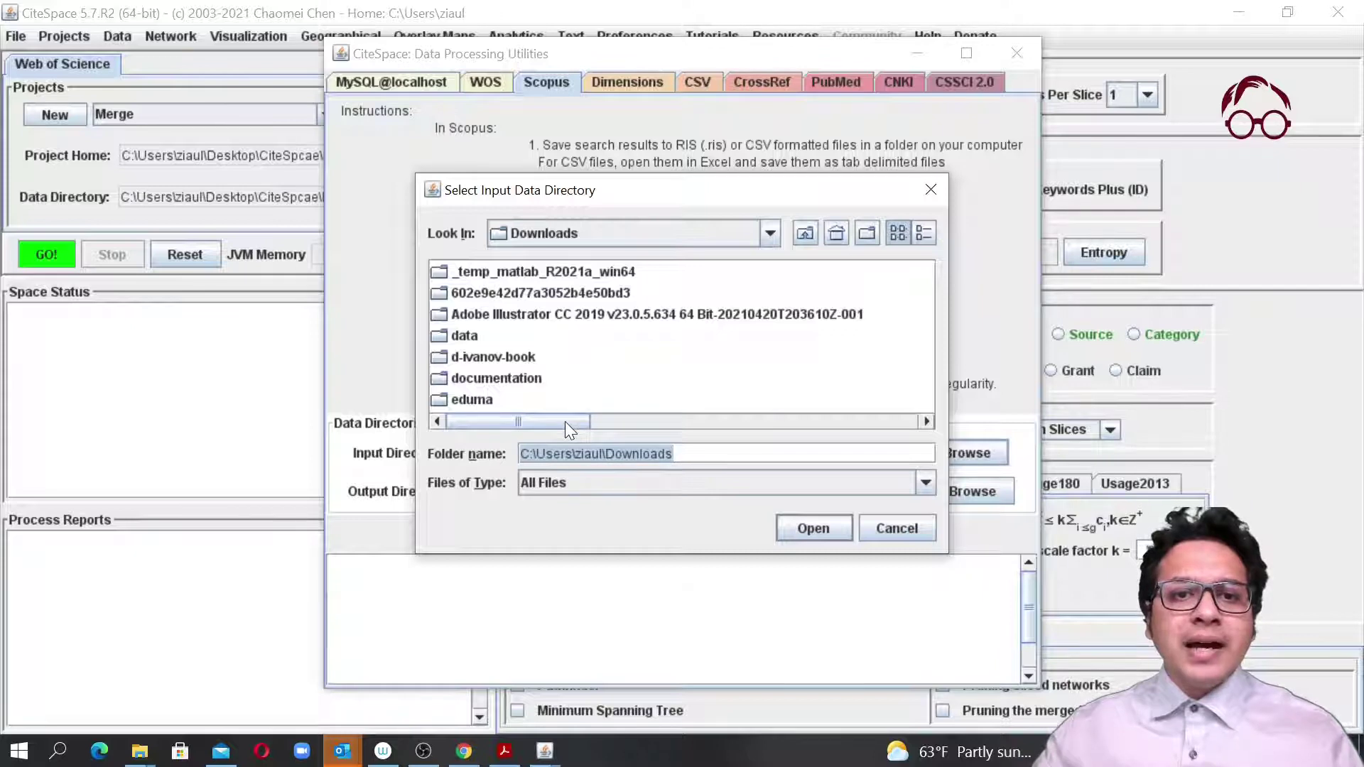
pyautogui.click(770, 233)
pyautogui.scroll(5, 668, 301)
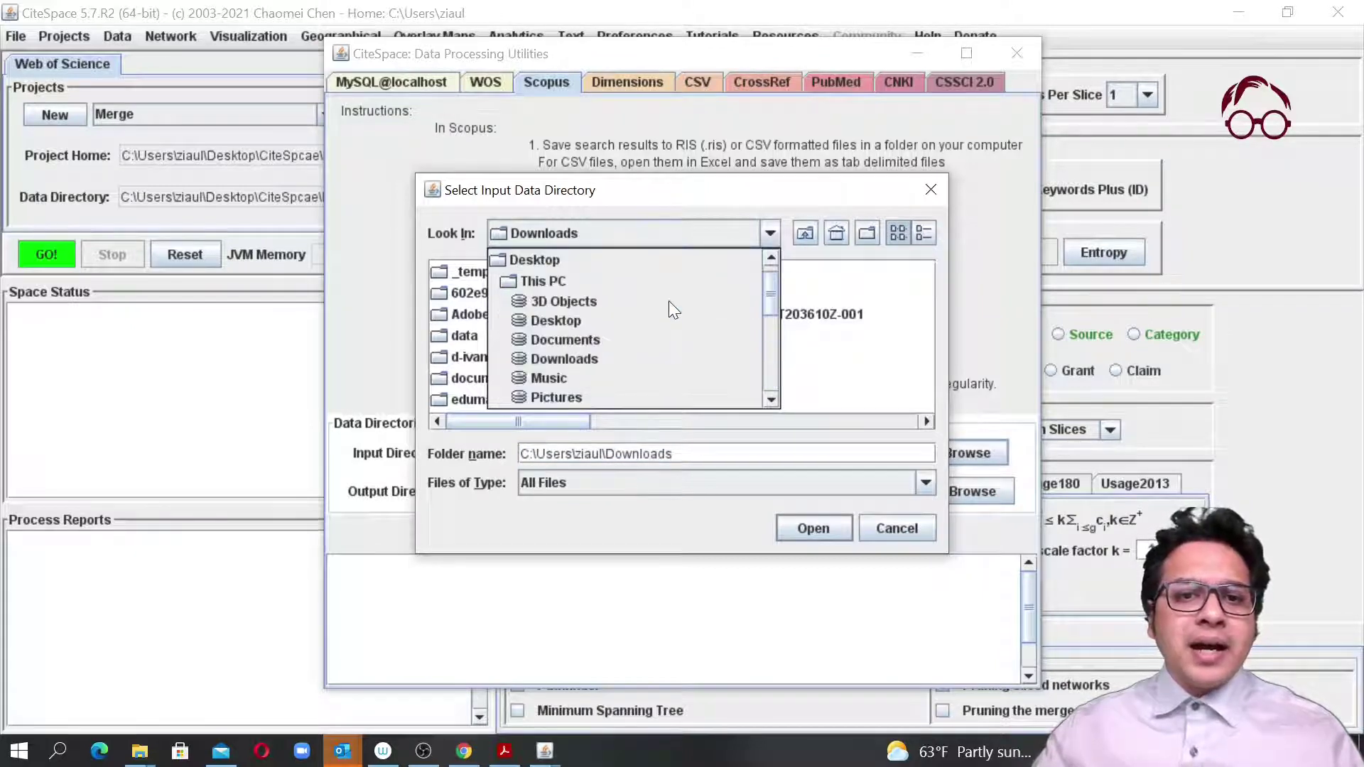
pyautogui.click(607, 270)
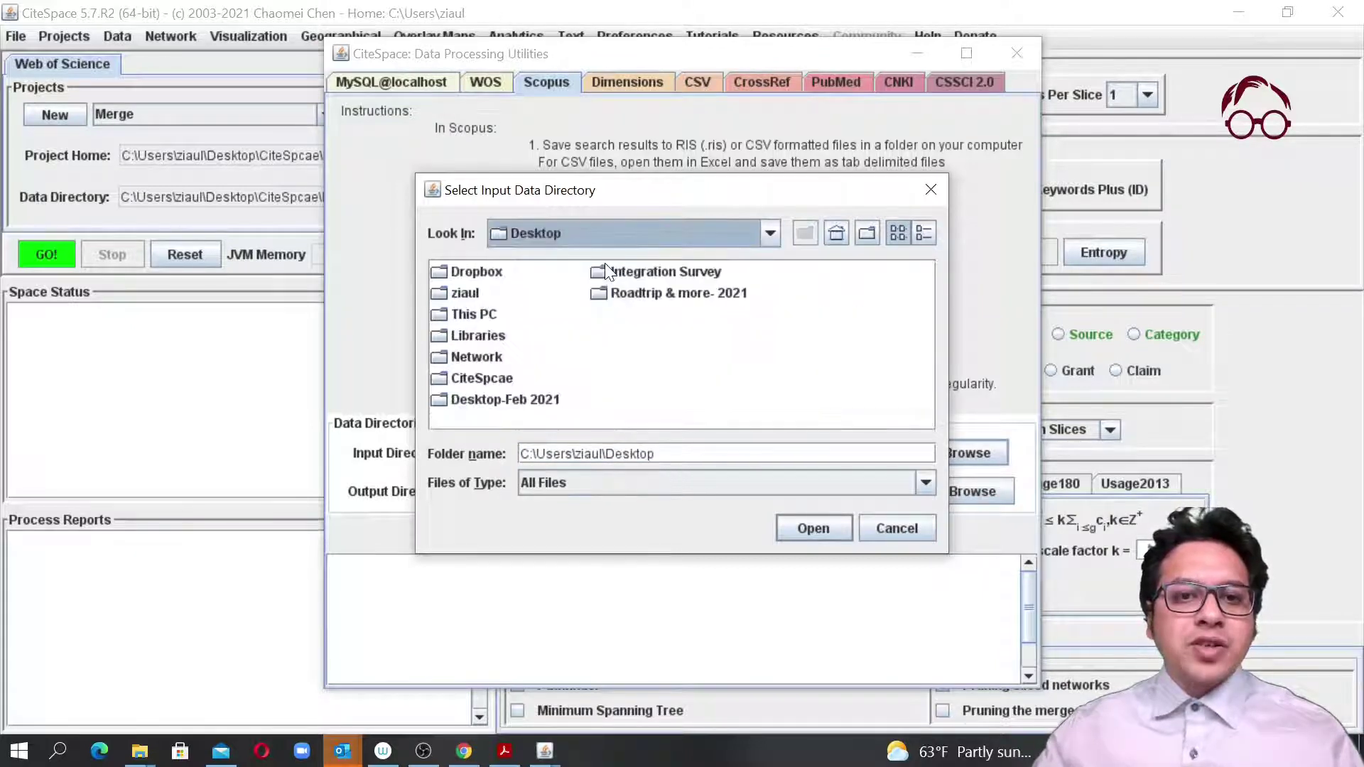
pyautogui.click(486, 376)
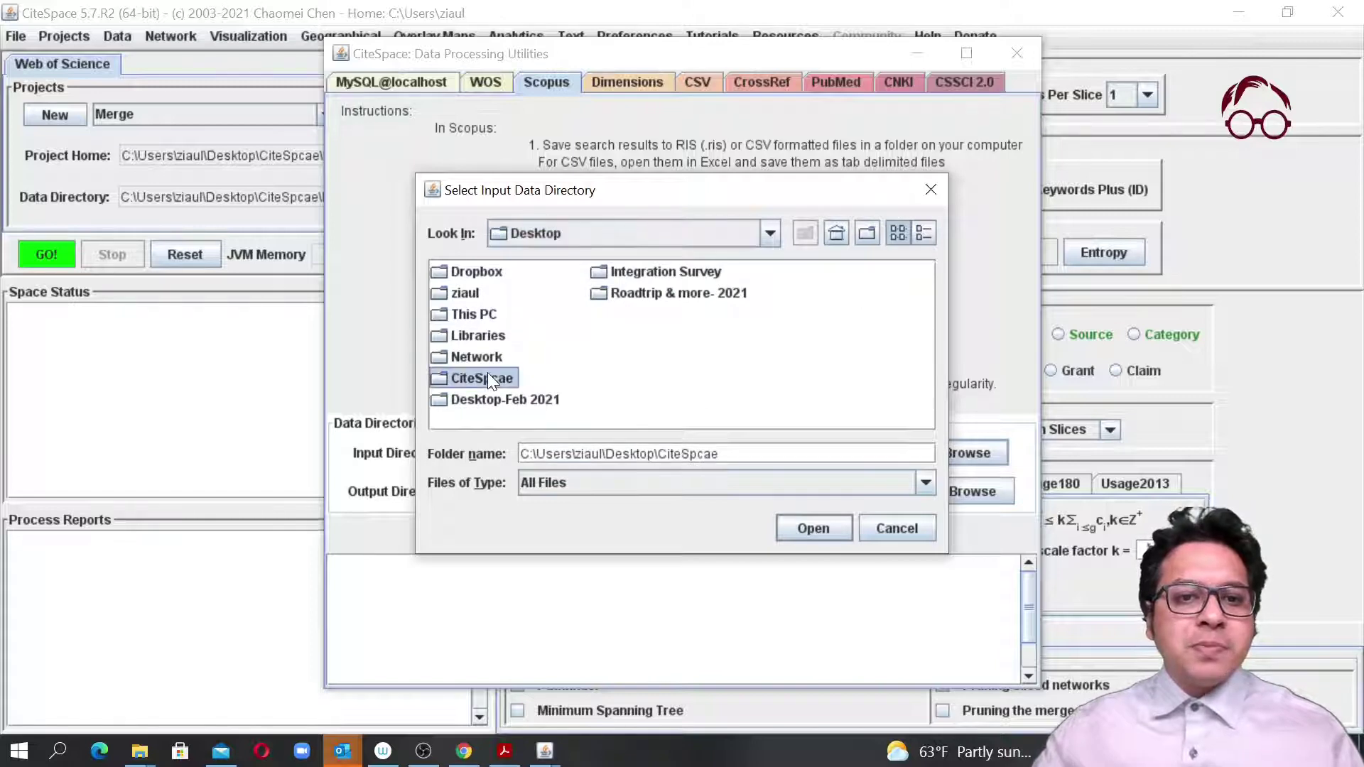
pyautogui.click(488, 380)
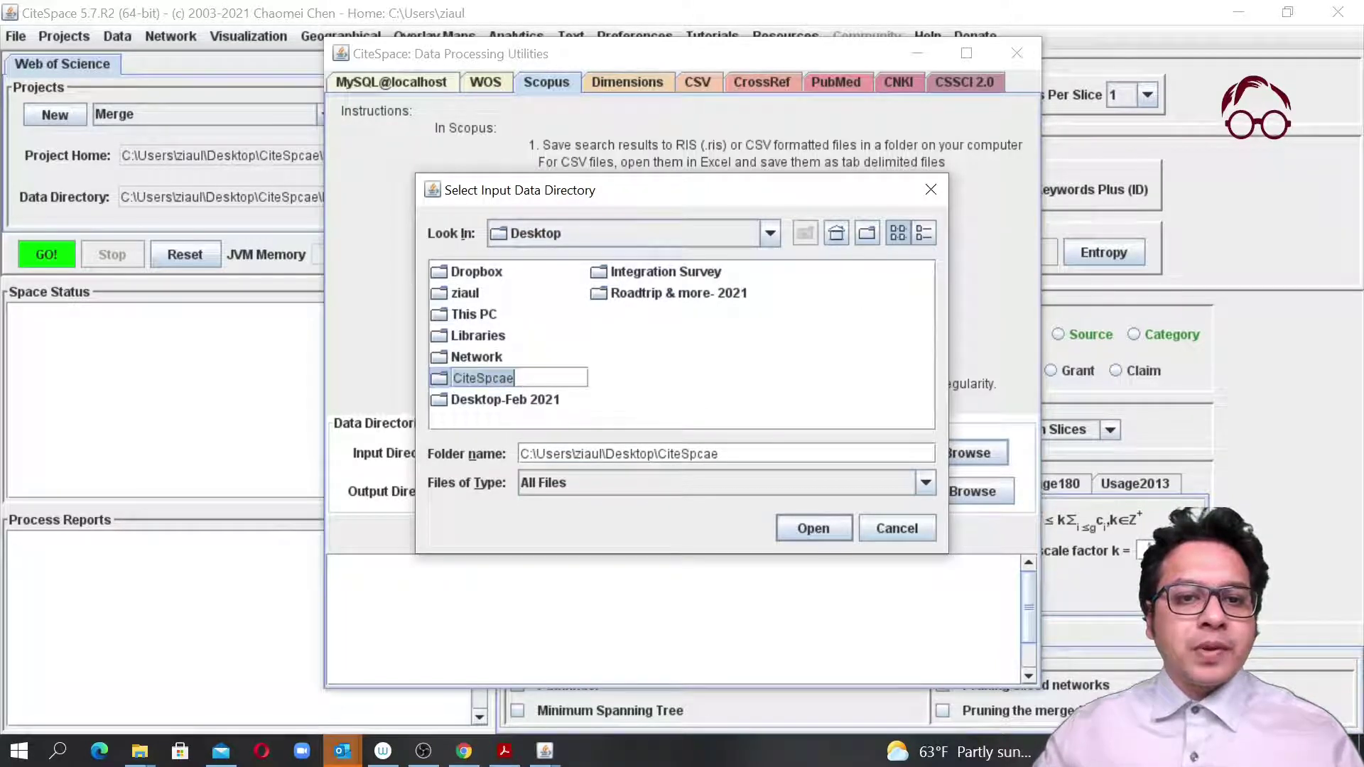
pyautogui.doubleClick(442, 374)
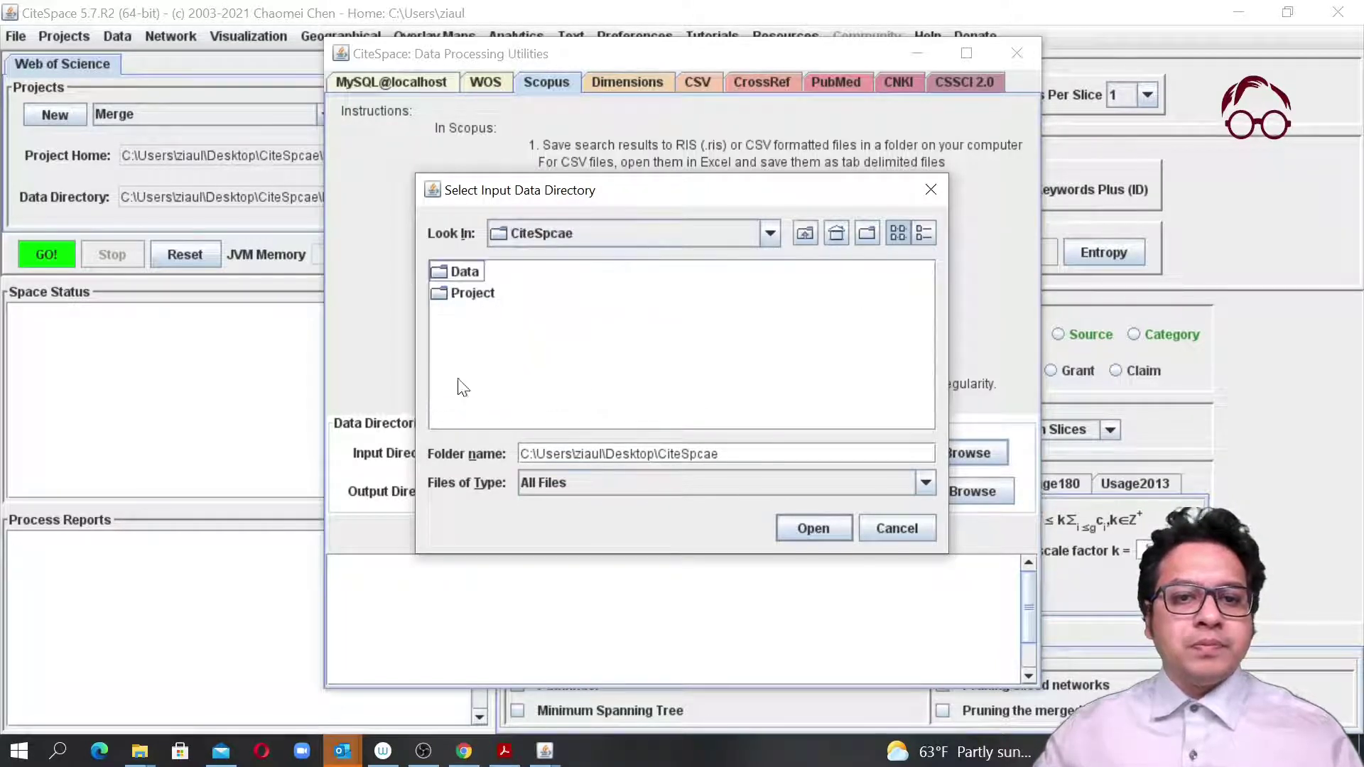
pyautogui.moveTo(628, 194); pyautogui.dragTo(844, 77)
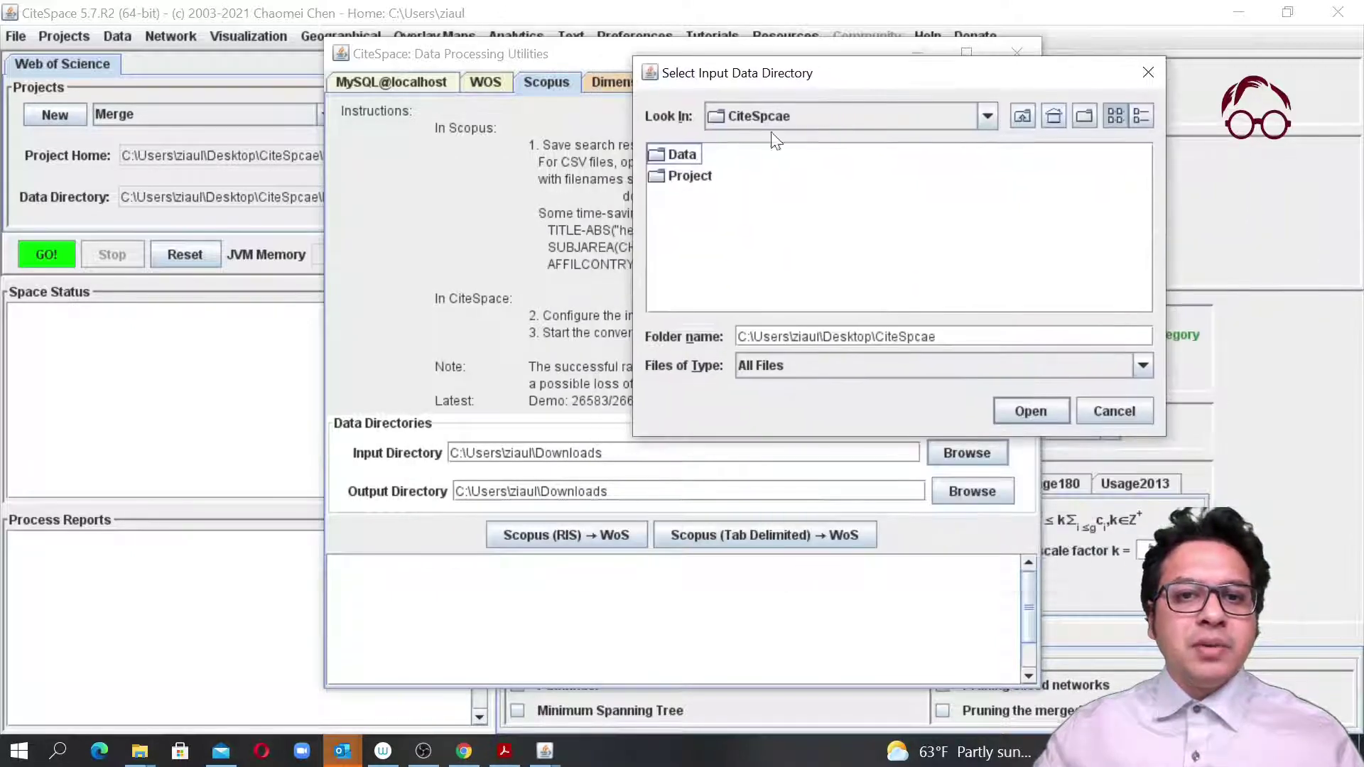
pyautogui.click(683, 155)
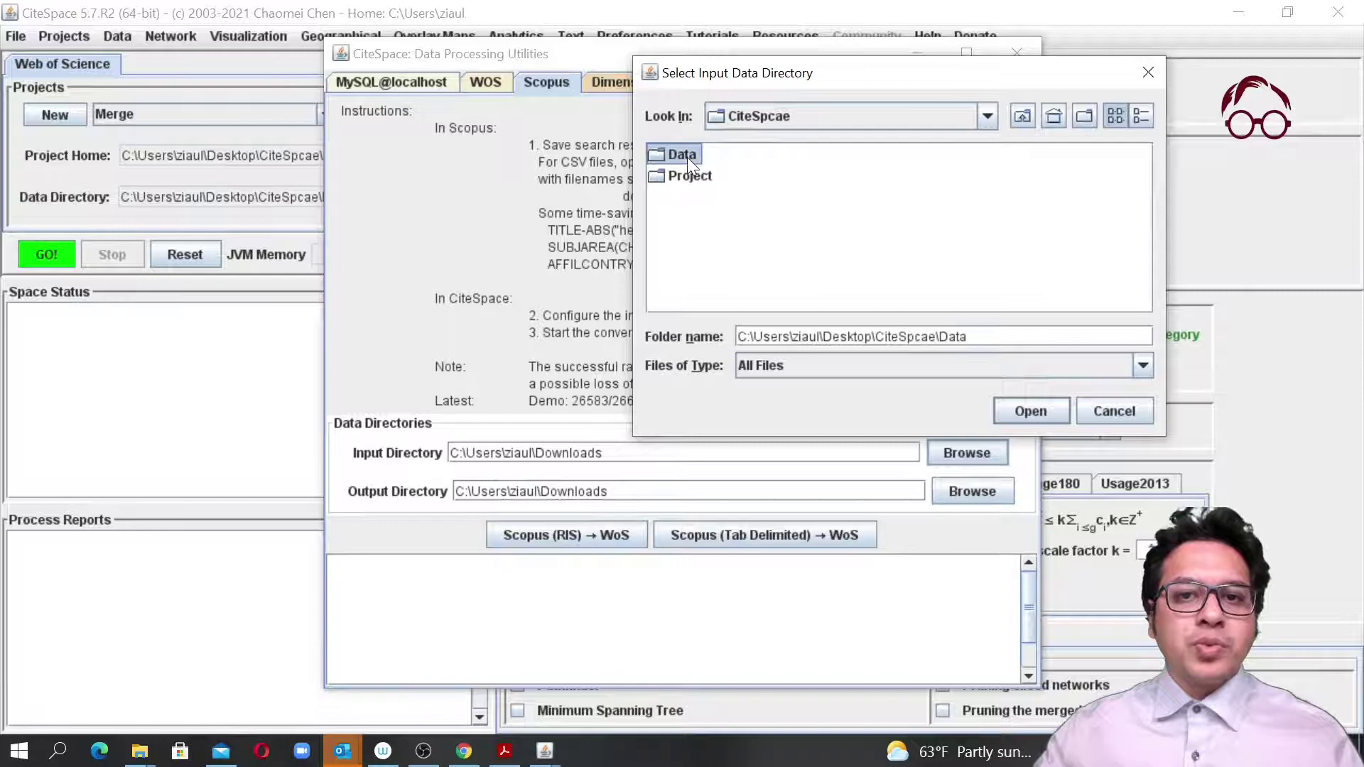
pyautogui.click(1025, 420)
# Step: Set the Scopus conversion's output directory to the Project folder inside CiteSpcae on the Desktop
pyautogui.click(960, 493)
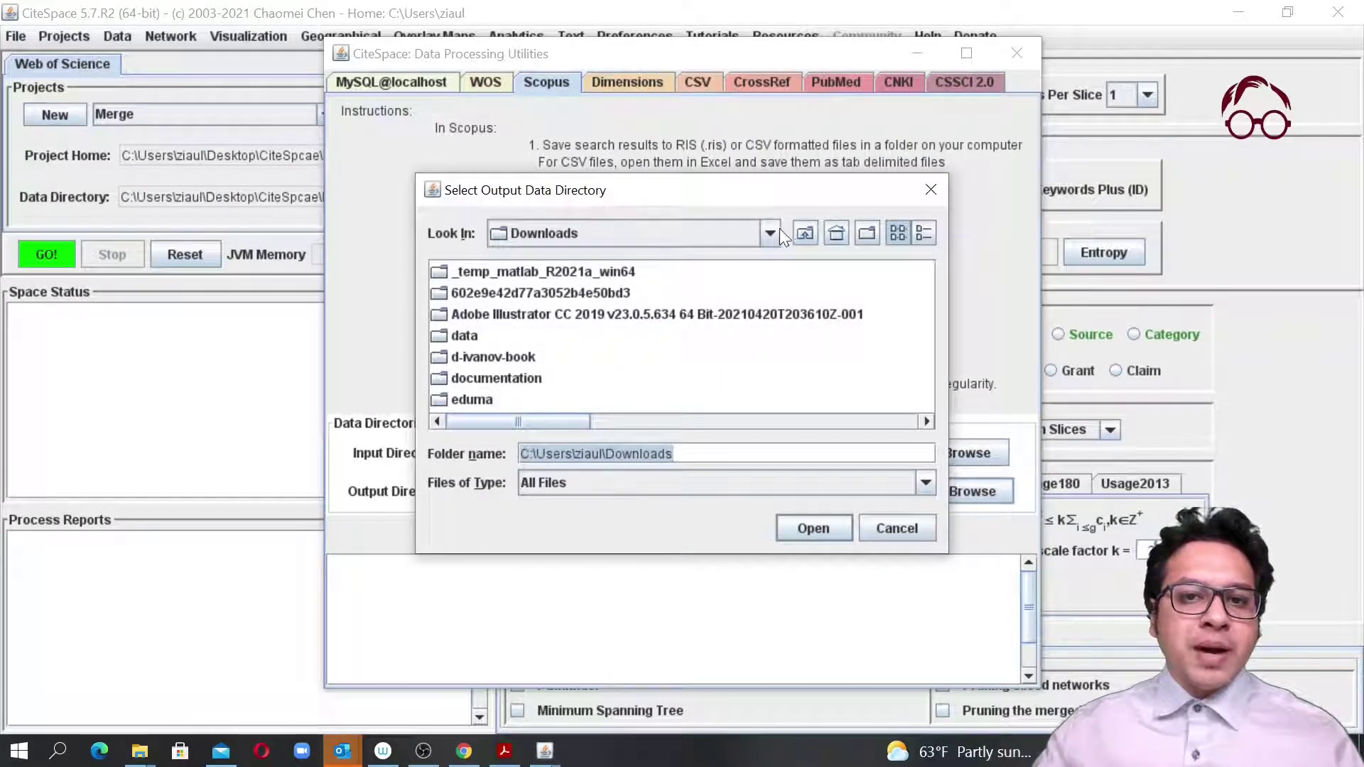
pyautogui.click(770, 231)
pyautogui.scroll(5, 646, 335)
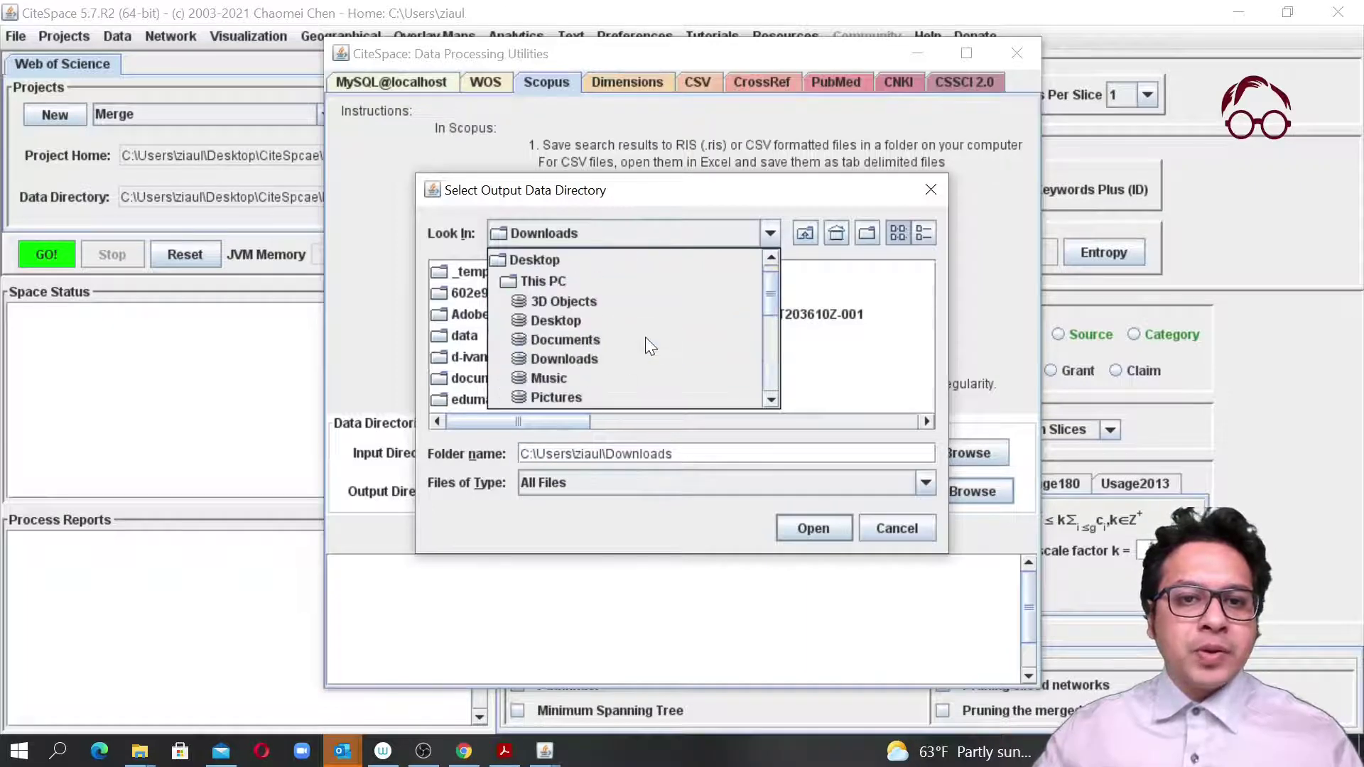
pyautogui.click(635, 254)
pyautogui.doubleClick(484, 376)
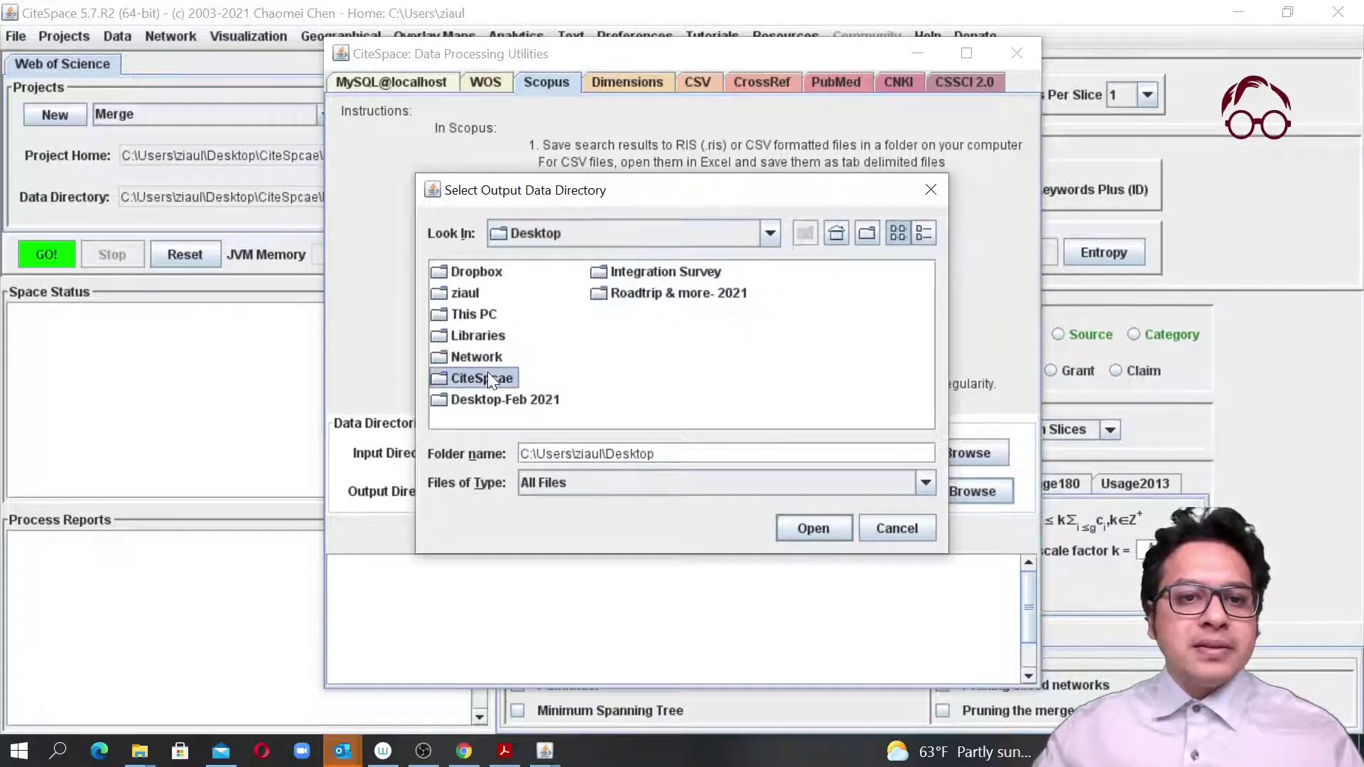
pyautogui.doubleClick(472, 293)
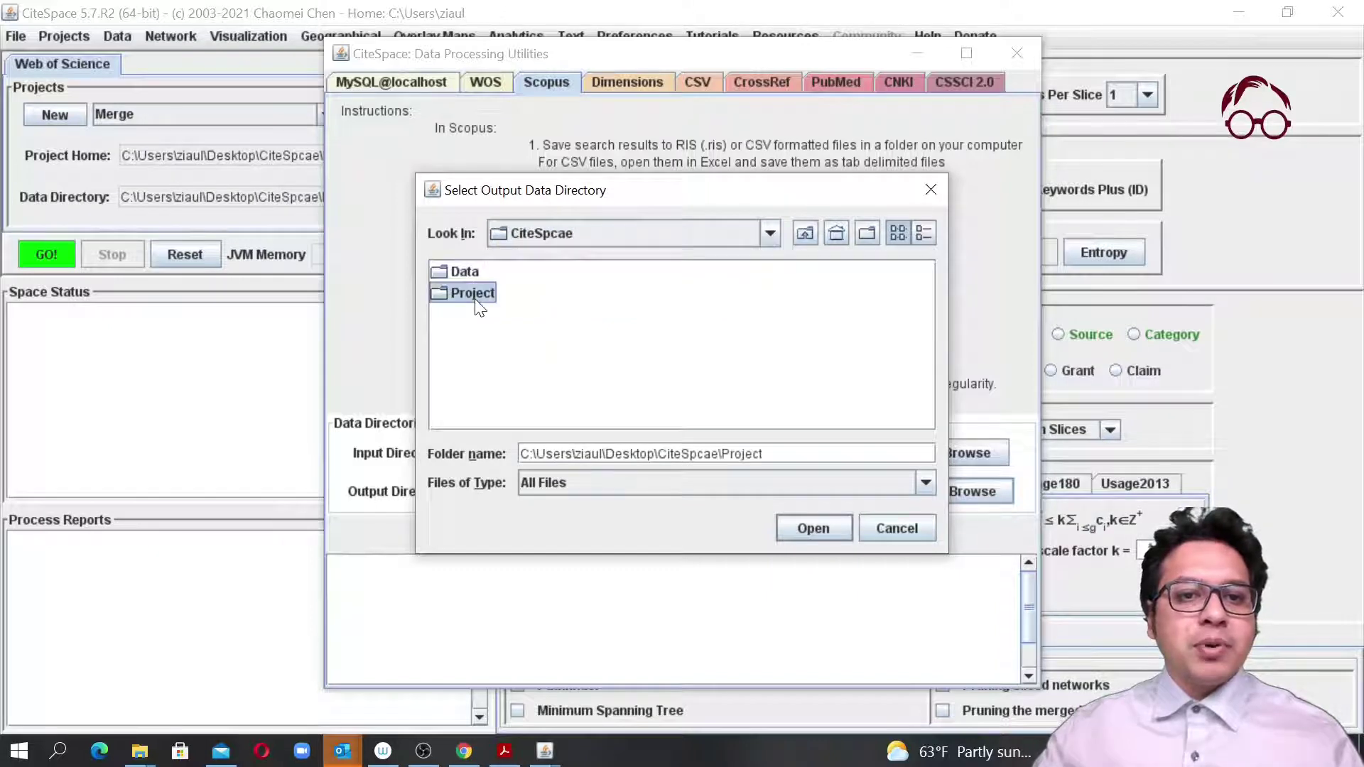
pyautogui.click(812, 528)
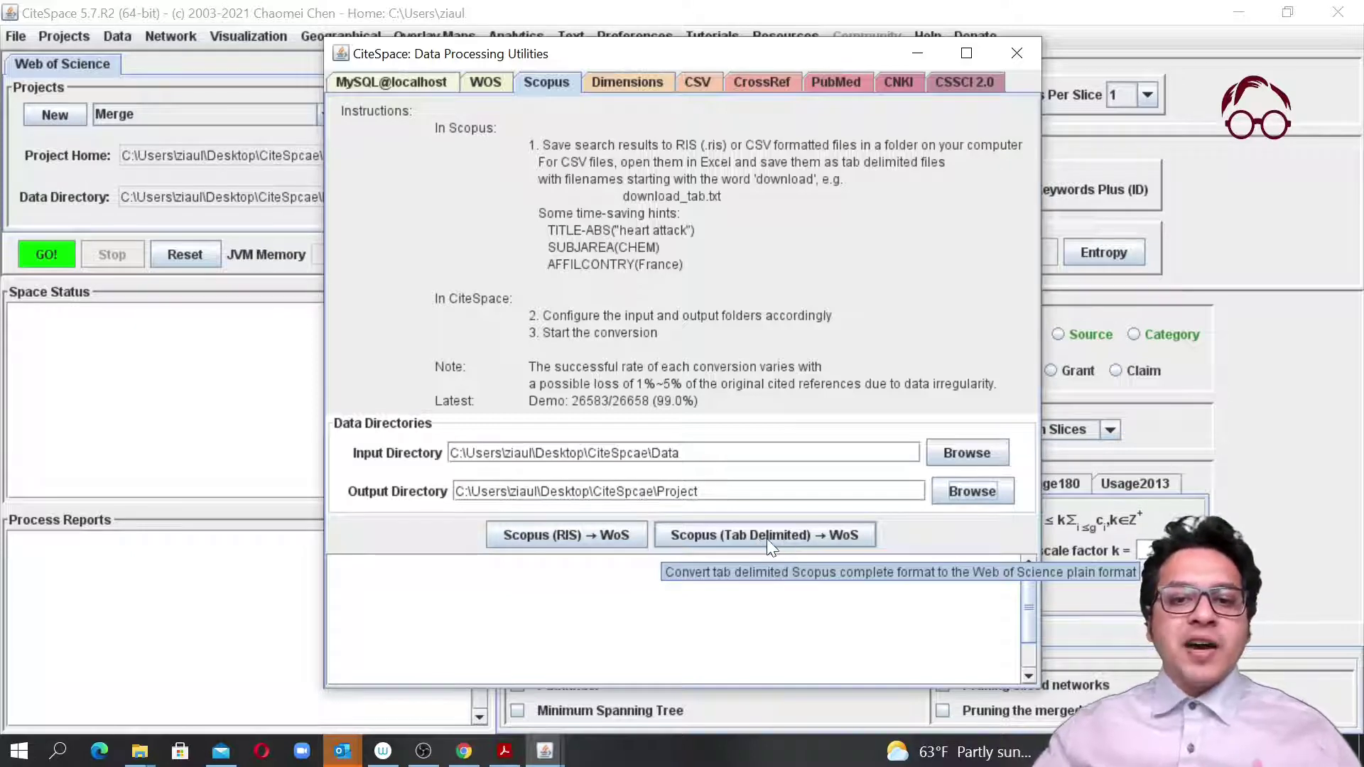
# Step: Convert the Scopus RIS data to WoS format, close the utility and check the output files in the Project folder in File Explorer
pyautogui.click(521, 535)
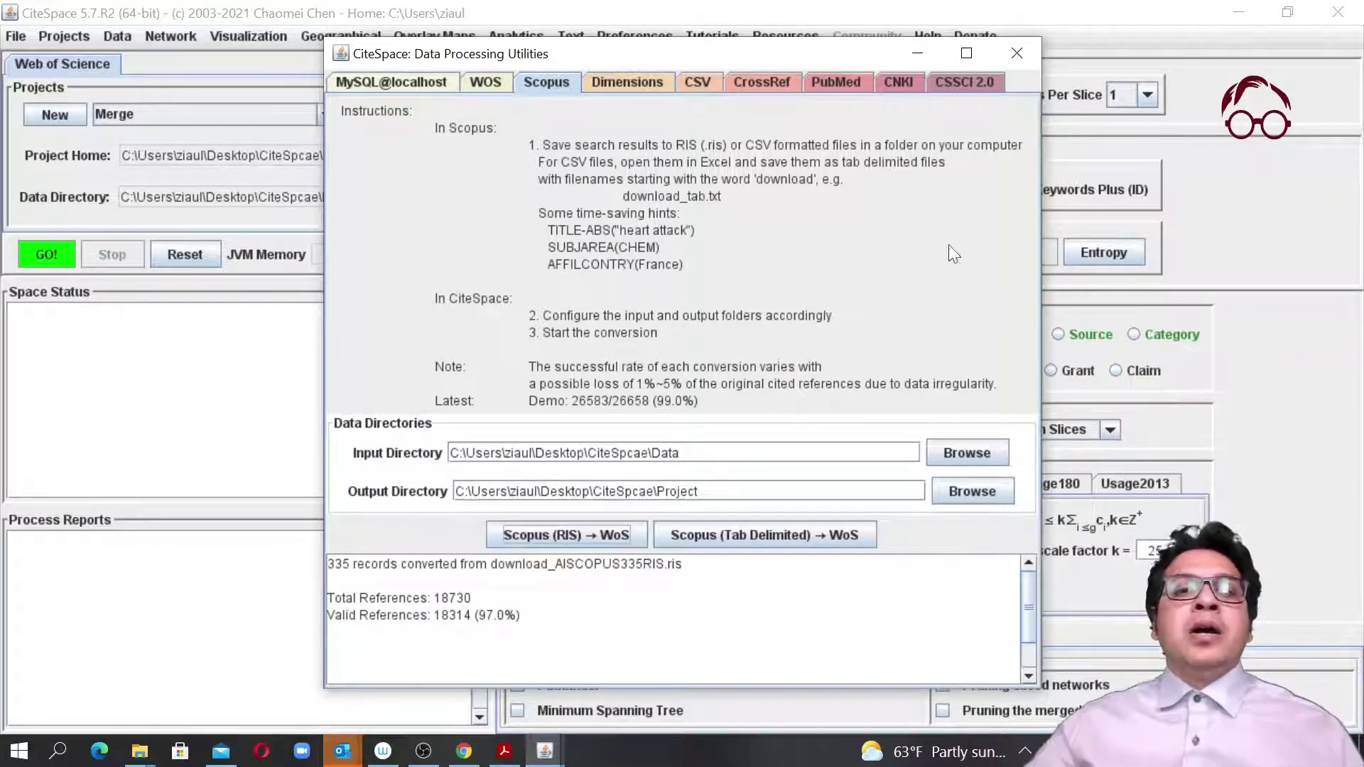
pyautogui.click(1017, 54)
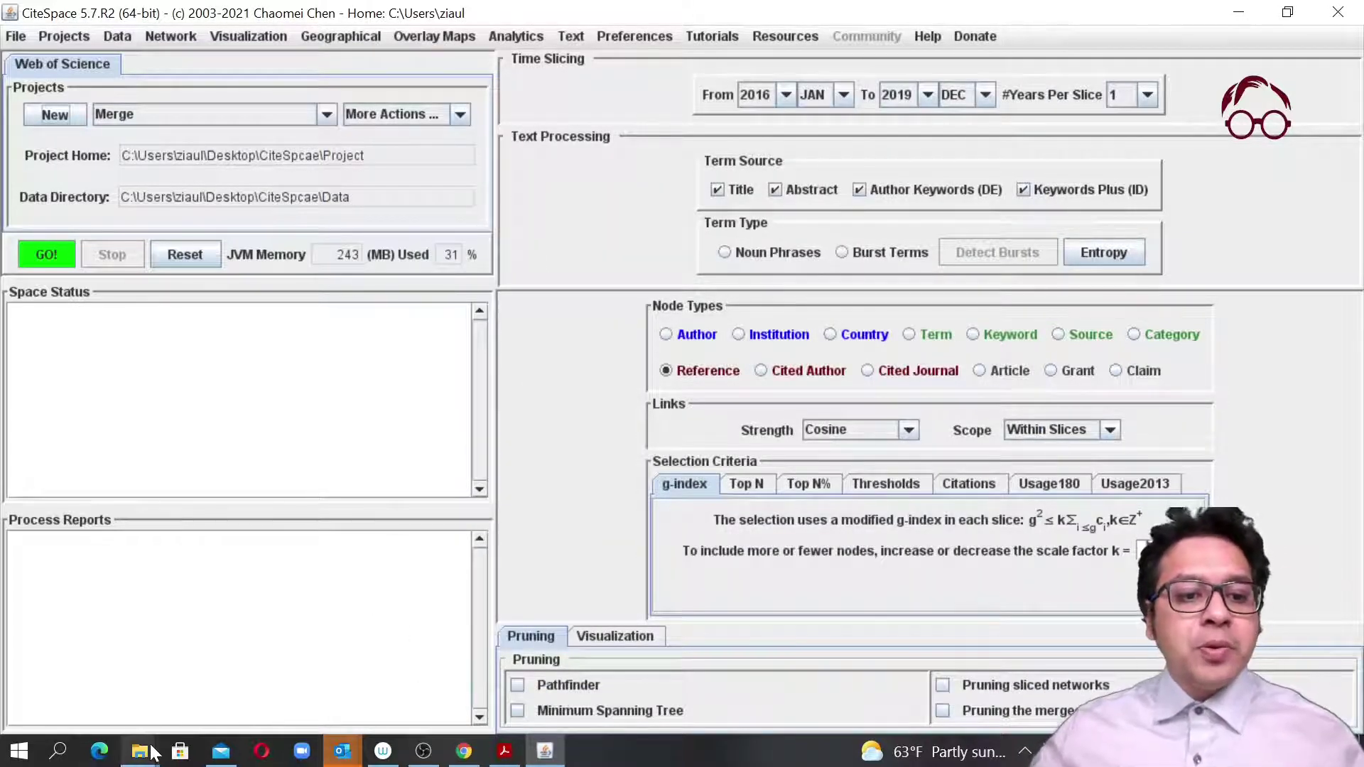
pyautogui.moveTo(139, 751)
pyautogui.click(367, 650)
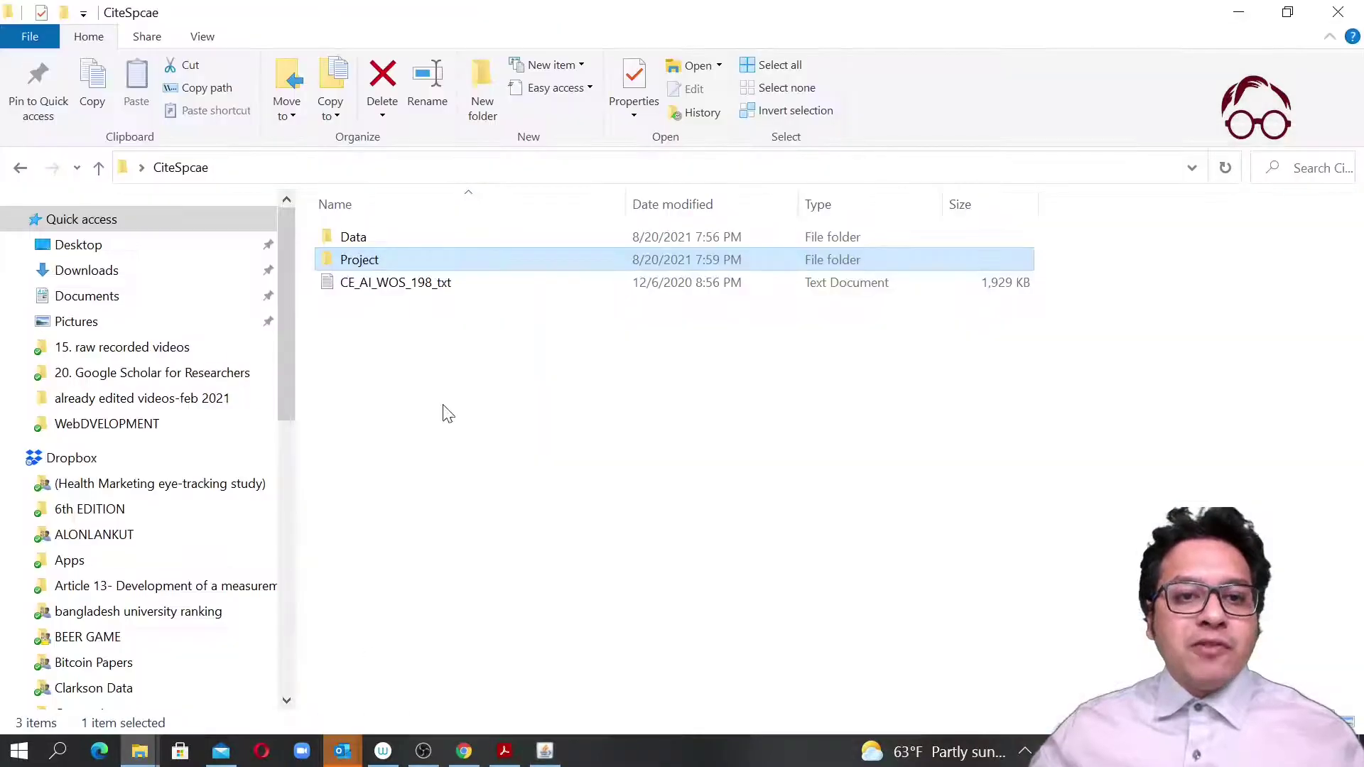
pyautogui.doubleClick(455, 265)
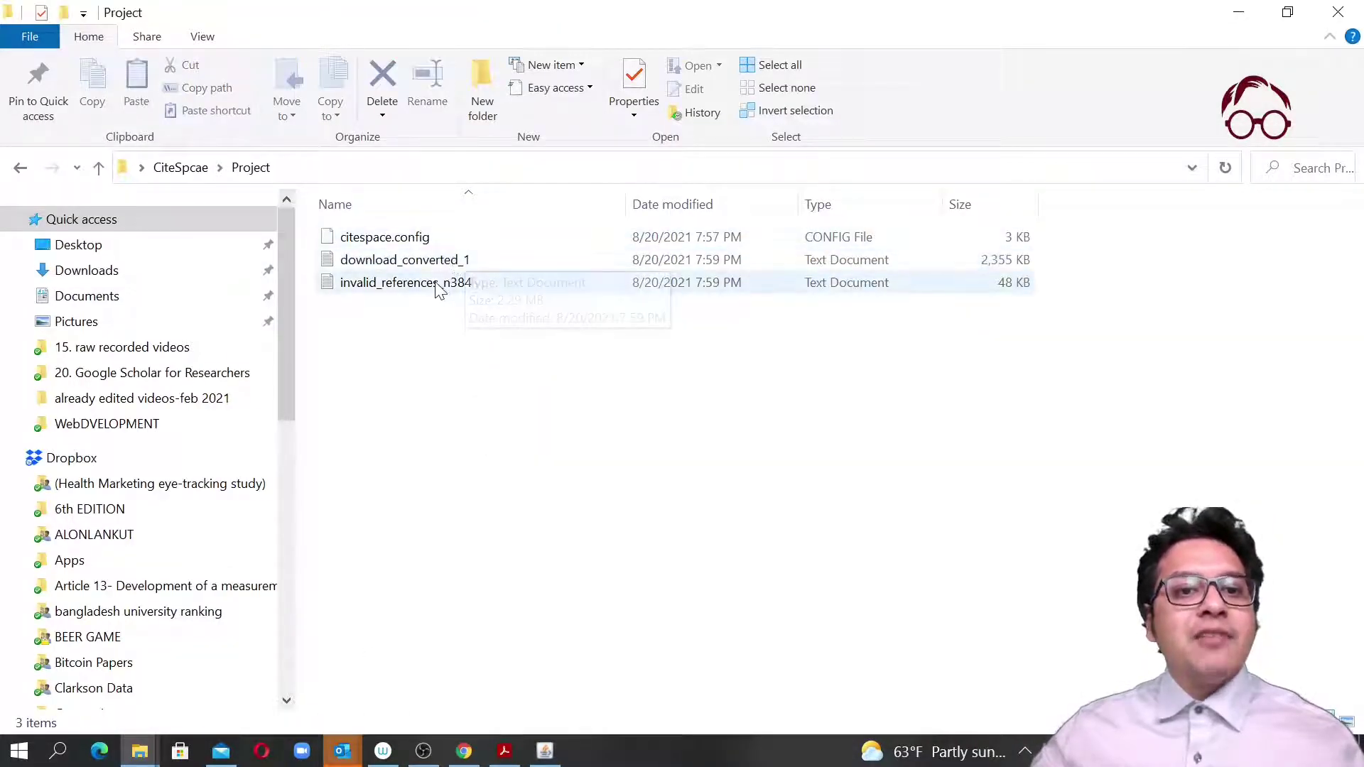
pyautogui.click(416, 260)
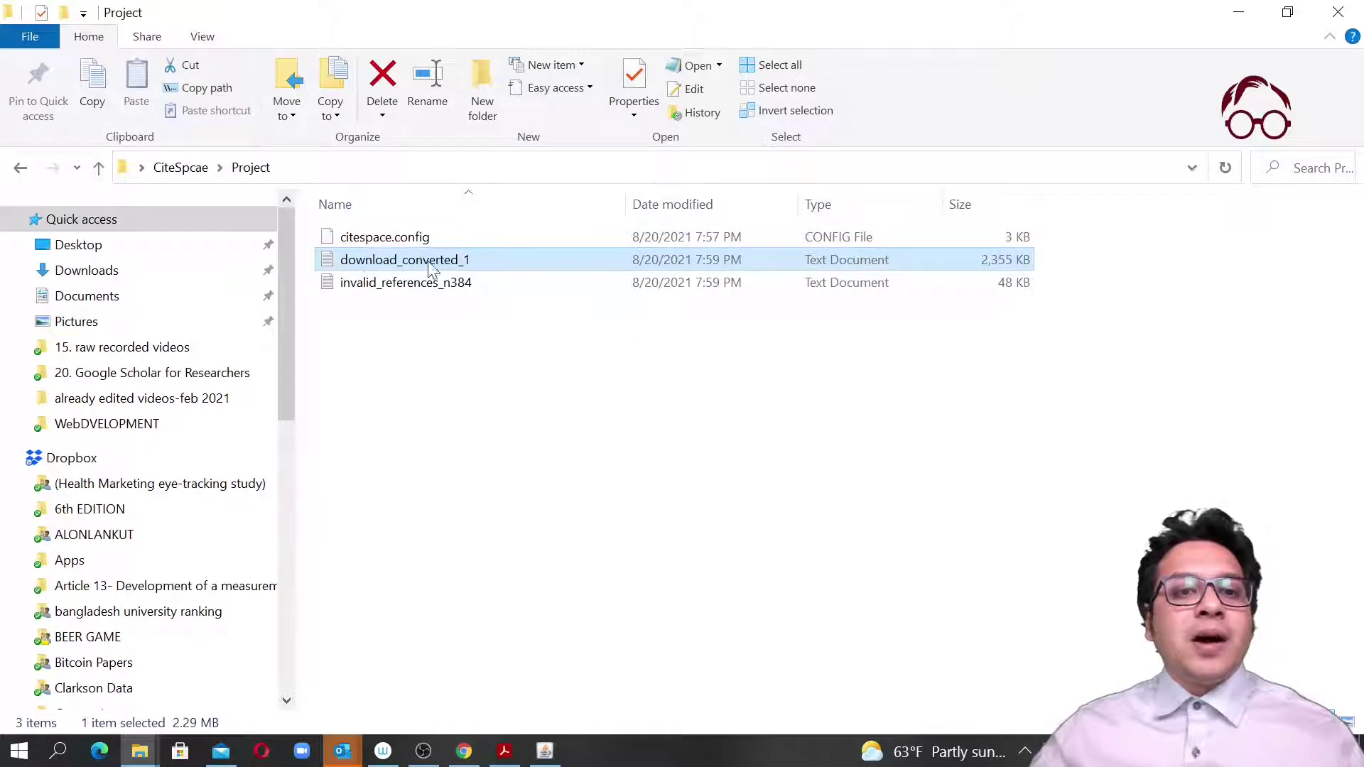
pyautogui.click(475, 454)
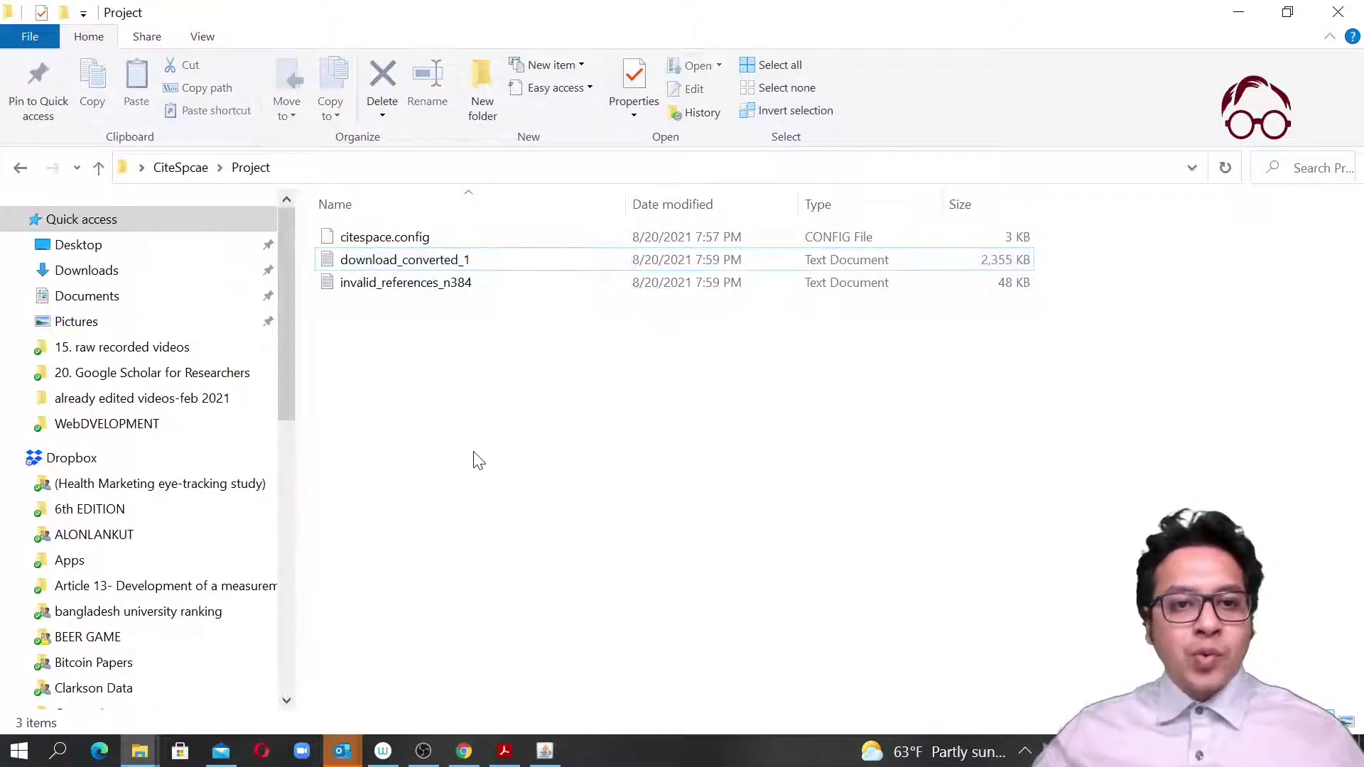
# Step: Move the download_AISCOPUS335RIS file out of the Data folder into the parent CiteSpcae folder
pyautogui.click(186, 169)
pyautogui.doubleClick(364, 245)
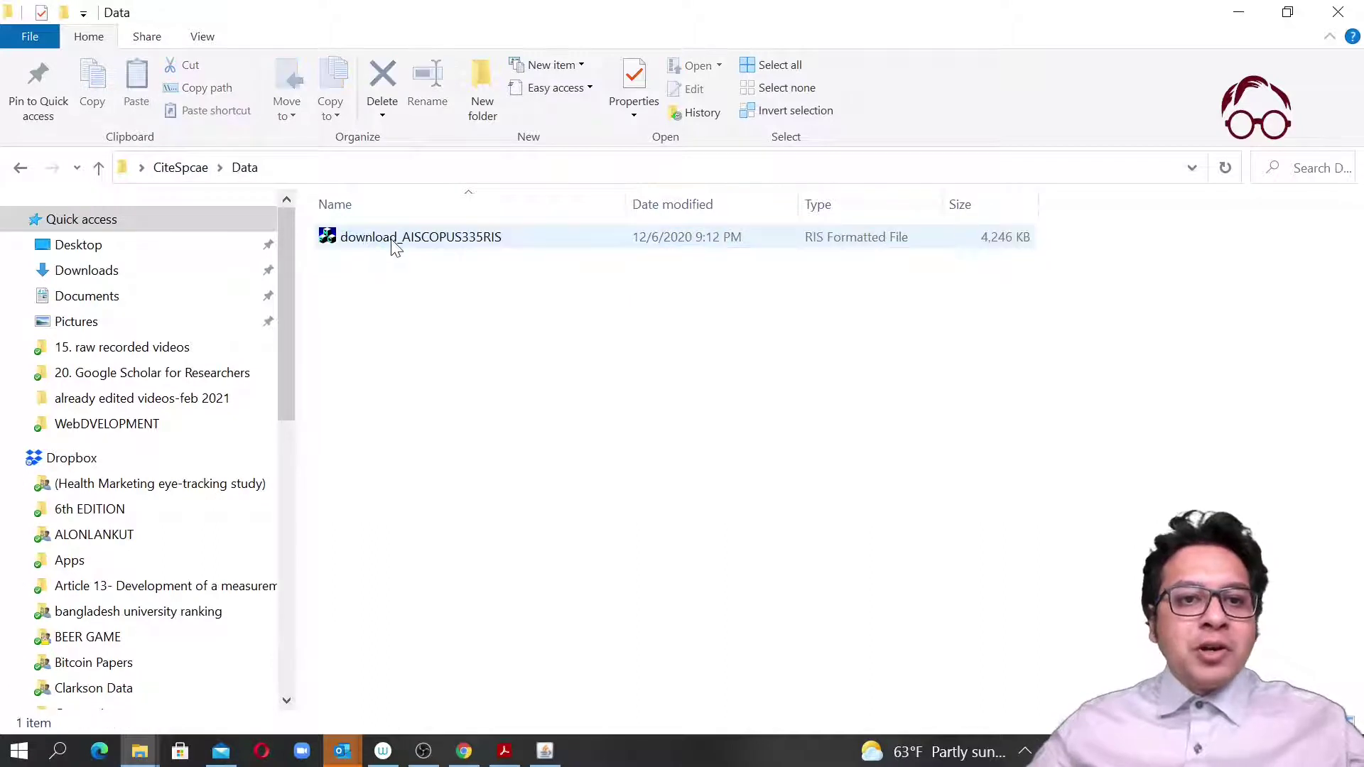
pyautogui.click(429, 245)
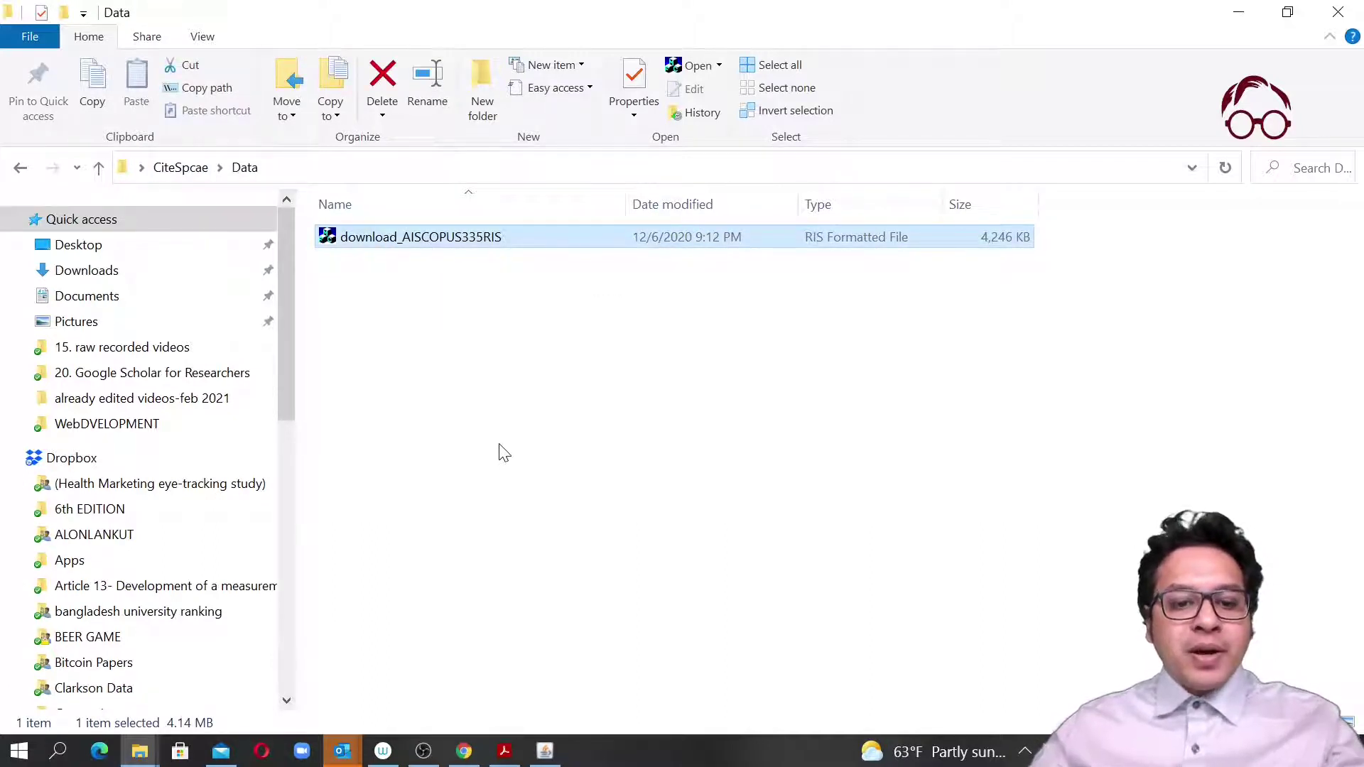
pyautogui.hotkey('ctrl', 'c')
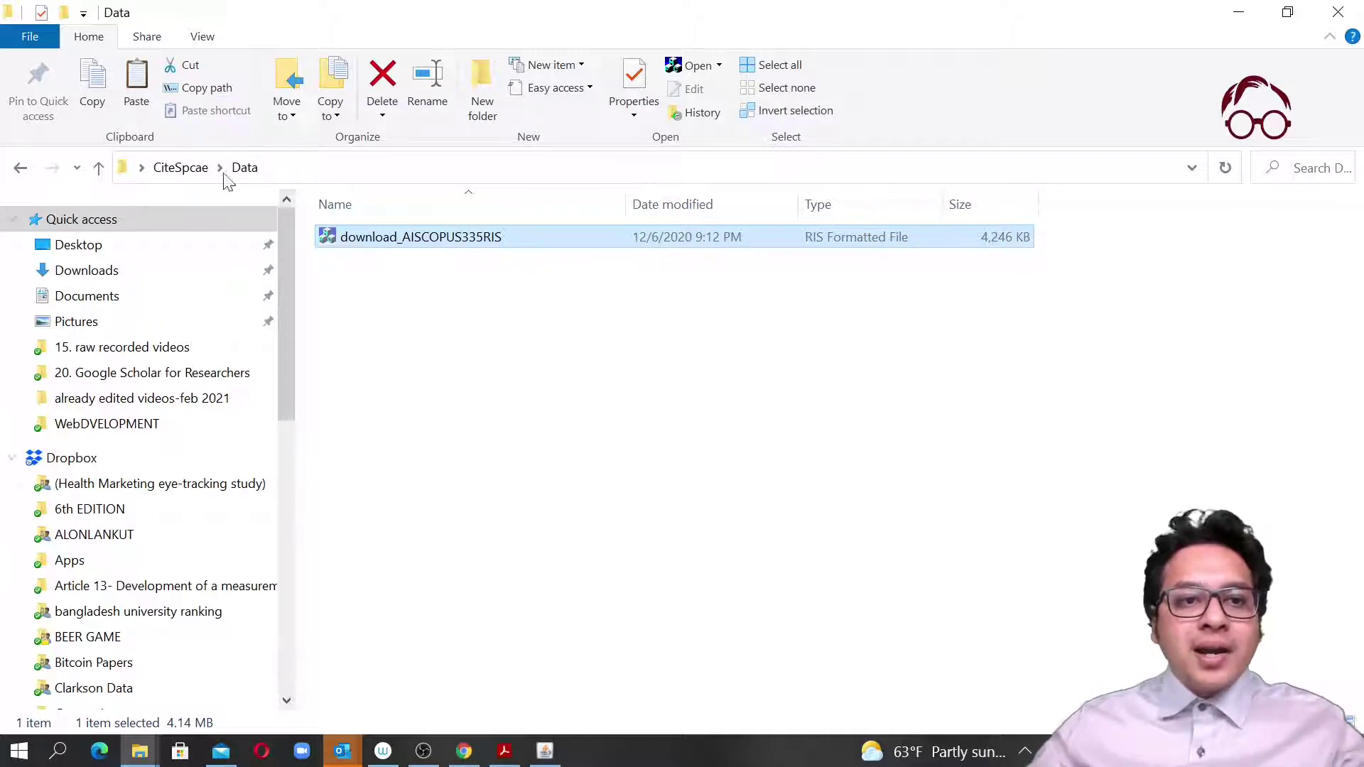
pyautogui.click(181, 168)
pyautogui.hotkey('ctrl', 'v')
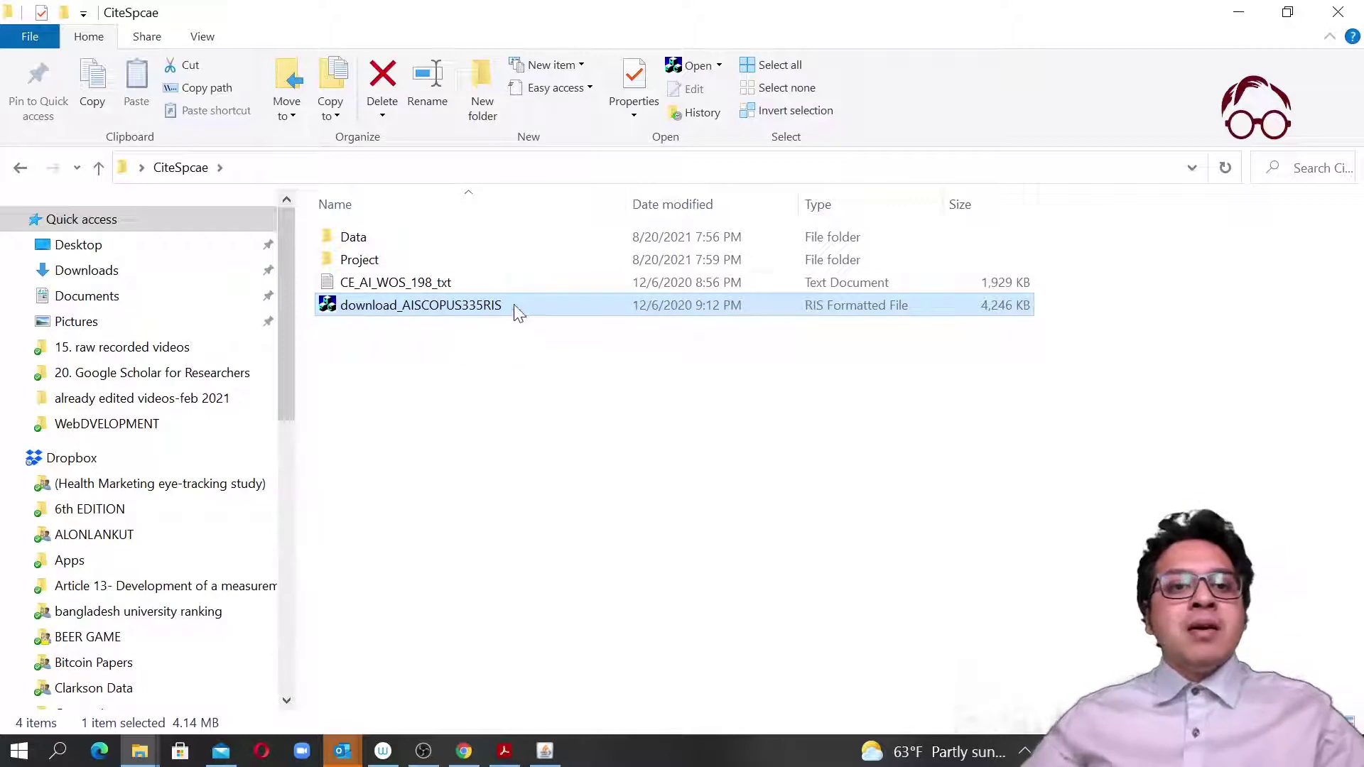
# Step: Put the download_converted_1 text file from the Project folder into the empty Data folder
pyautogui.doubleClick(459, 263)
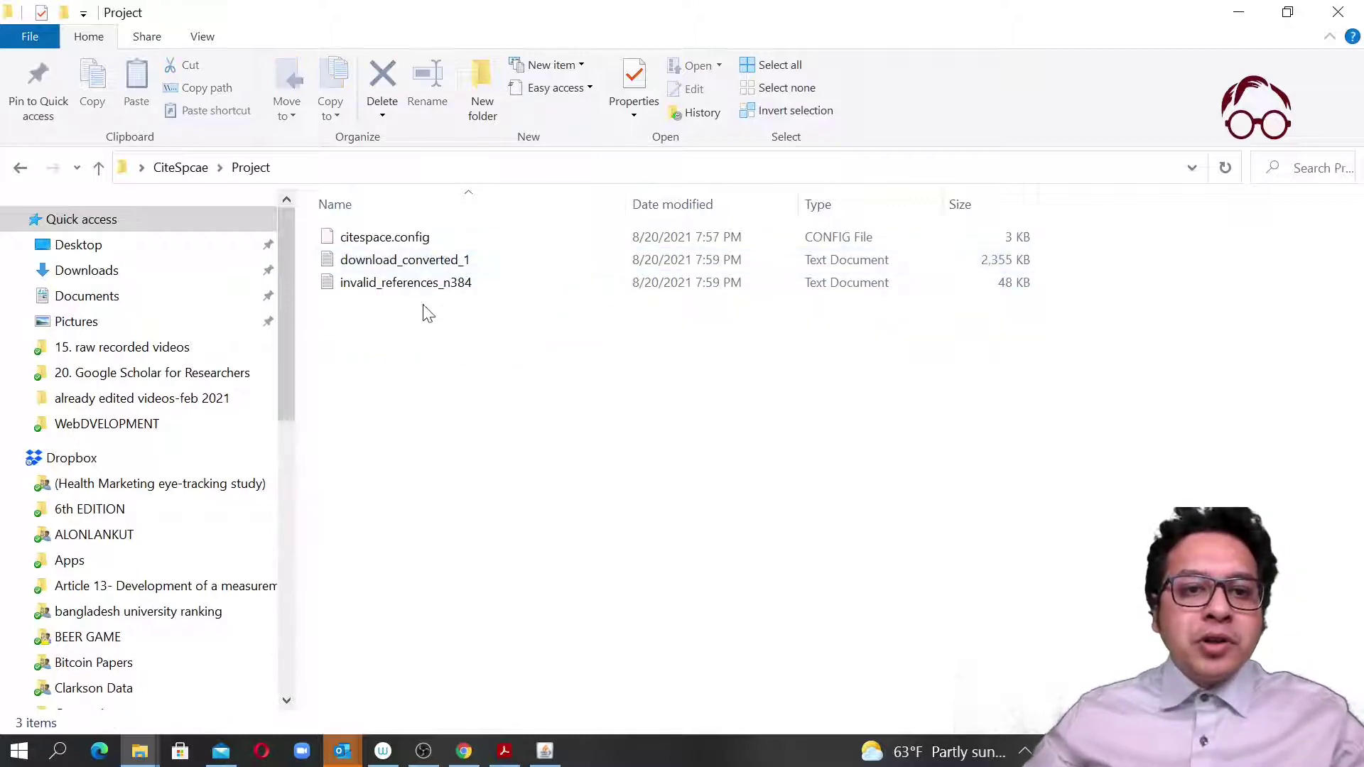
pyautogui.click(431, 264)
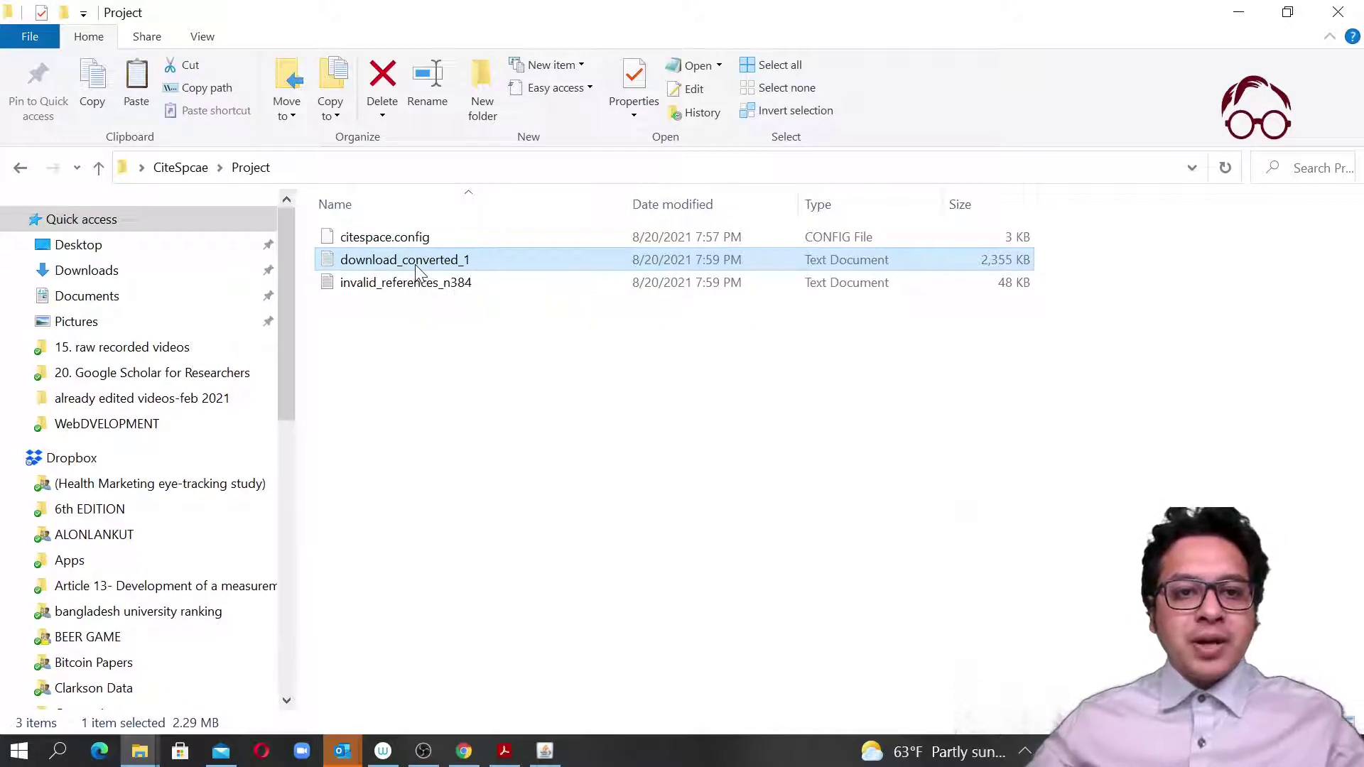
pyautogui.click(186, 168)
pyautogui.doubleClick(353, 238)
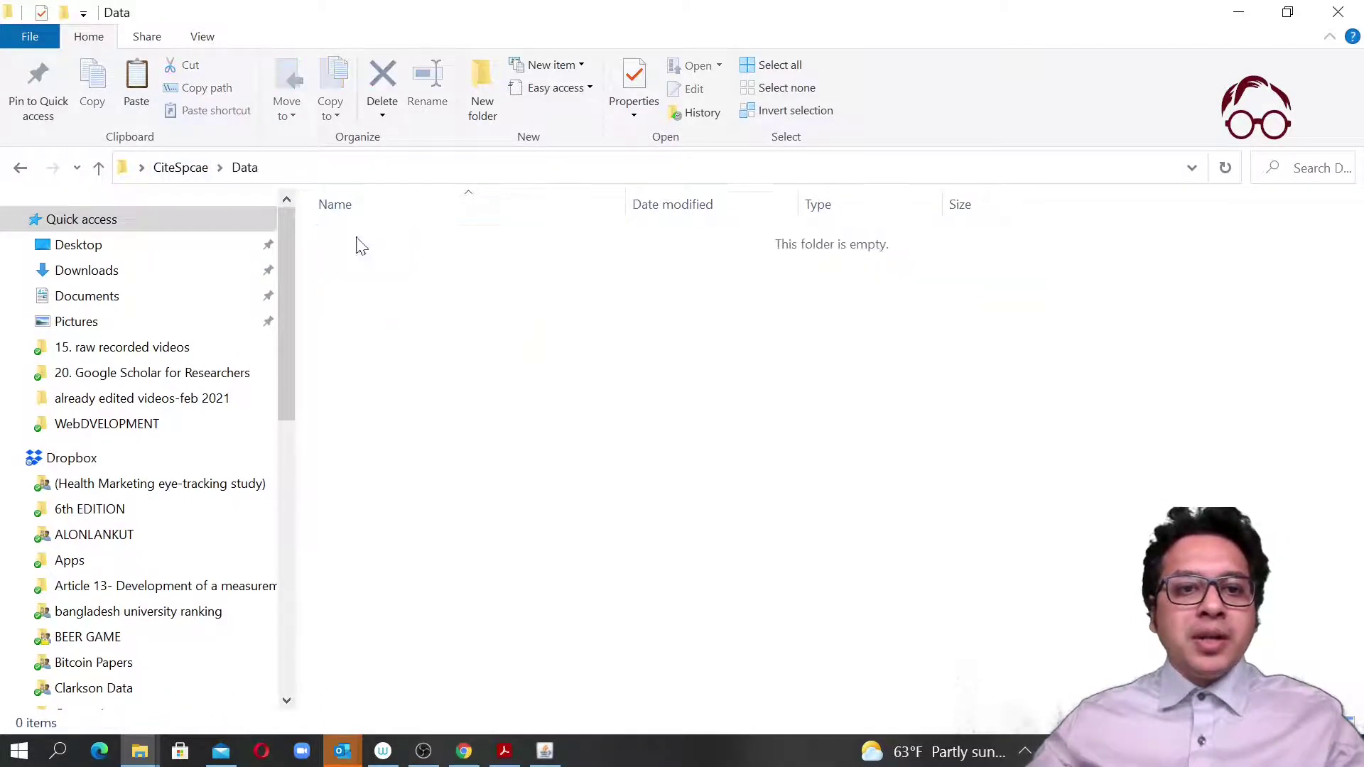
pyautogui.hotkey('ctrl', 'v')
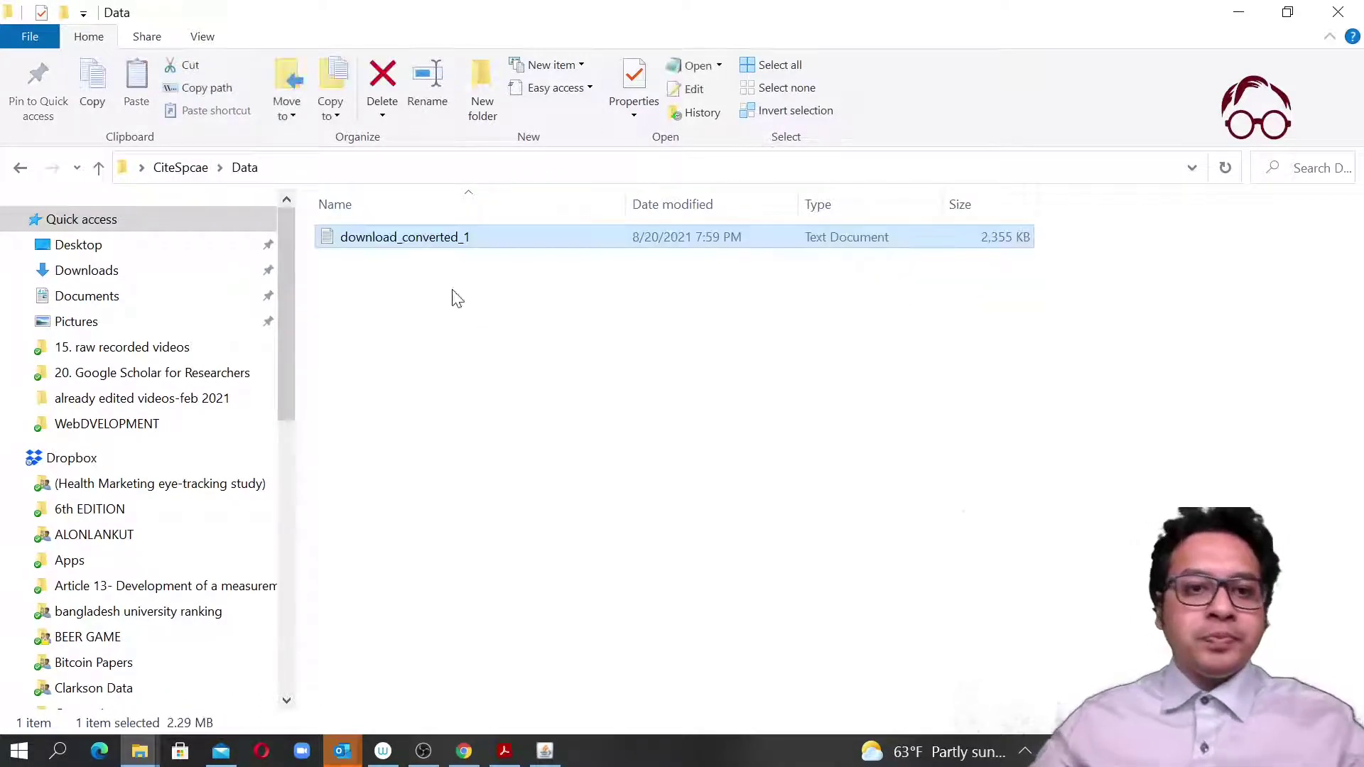
# Step: Rename the download_converted_1 text file in the Data folder as download_scopusconverted1
pyautogui.click(410, 241)
pyautogui.click(403, 238)
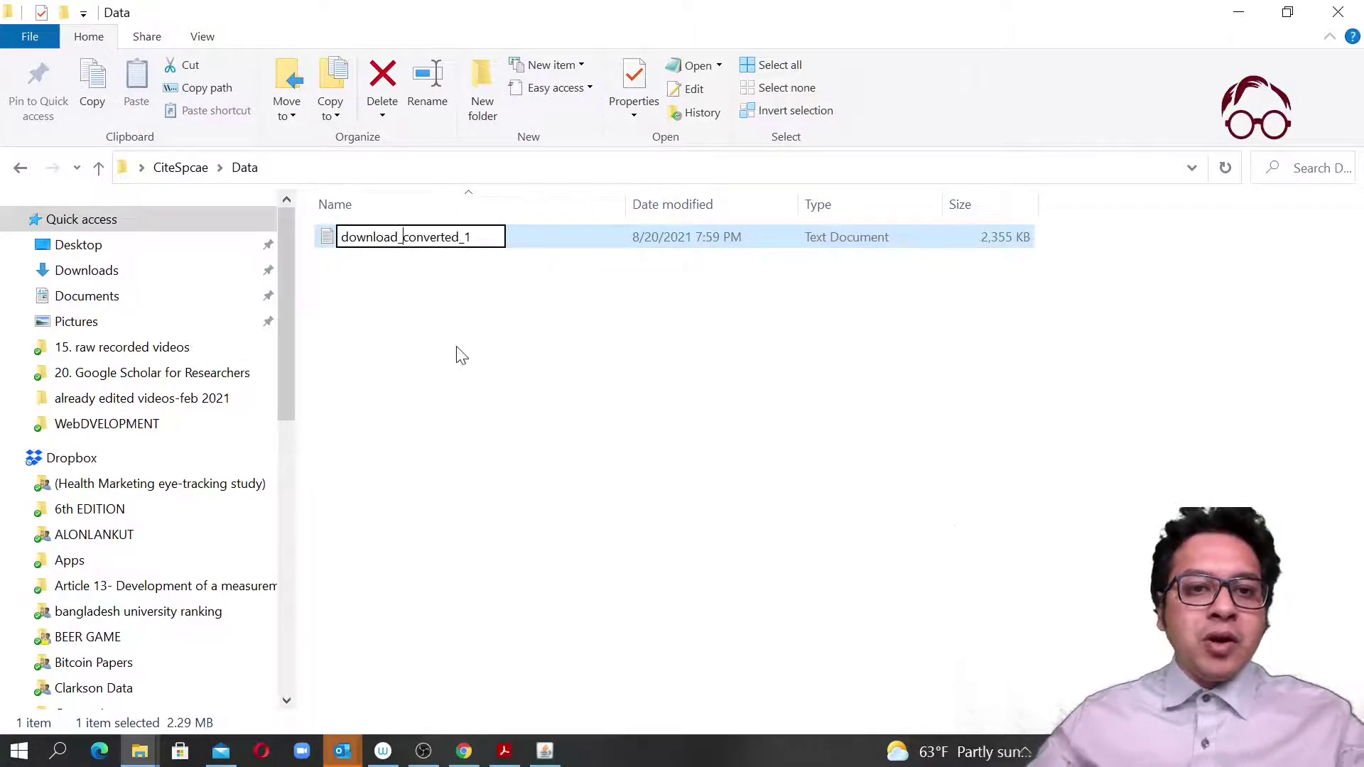
pyautogui.write('scopus')
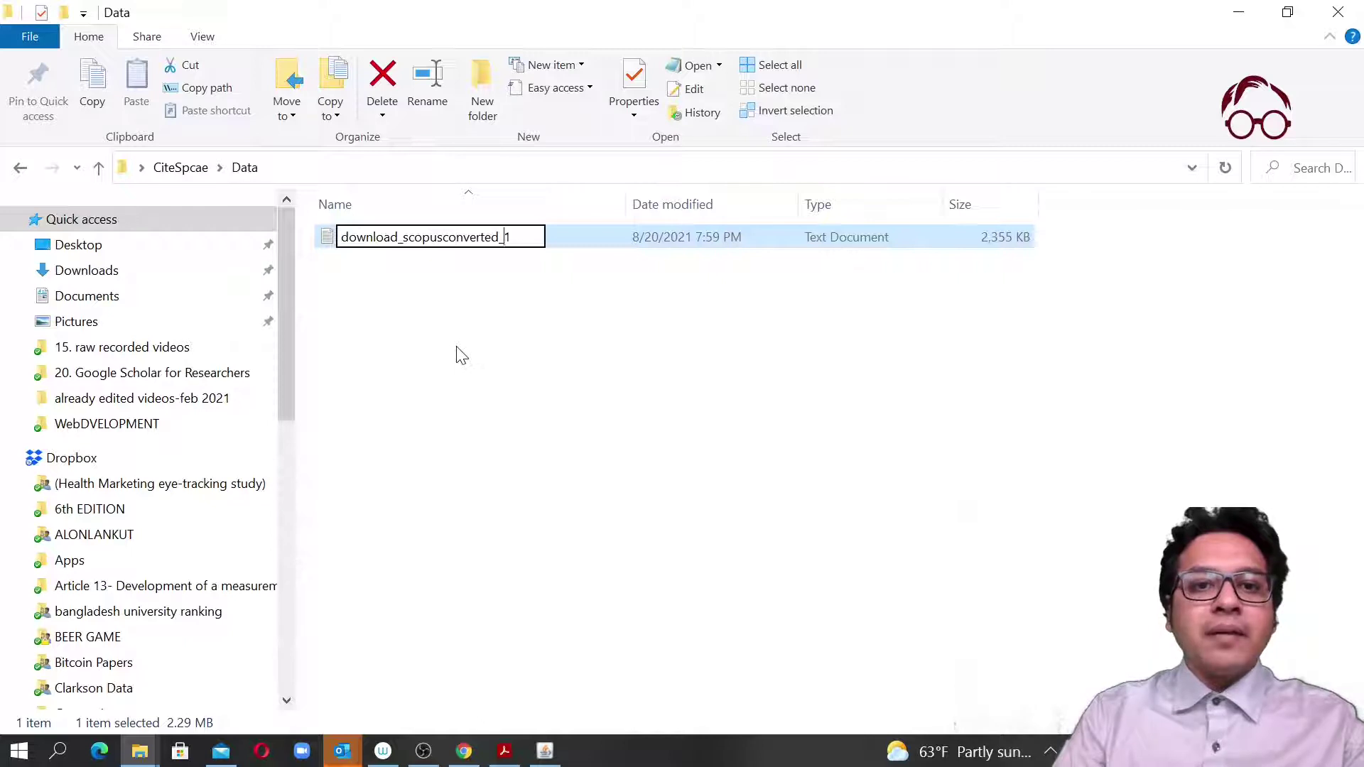
pyautogui.press('BackSpace')
pyautogui.press('Return')
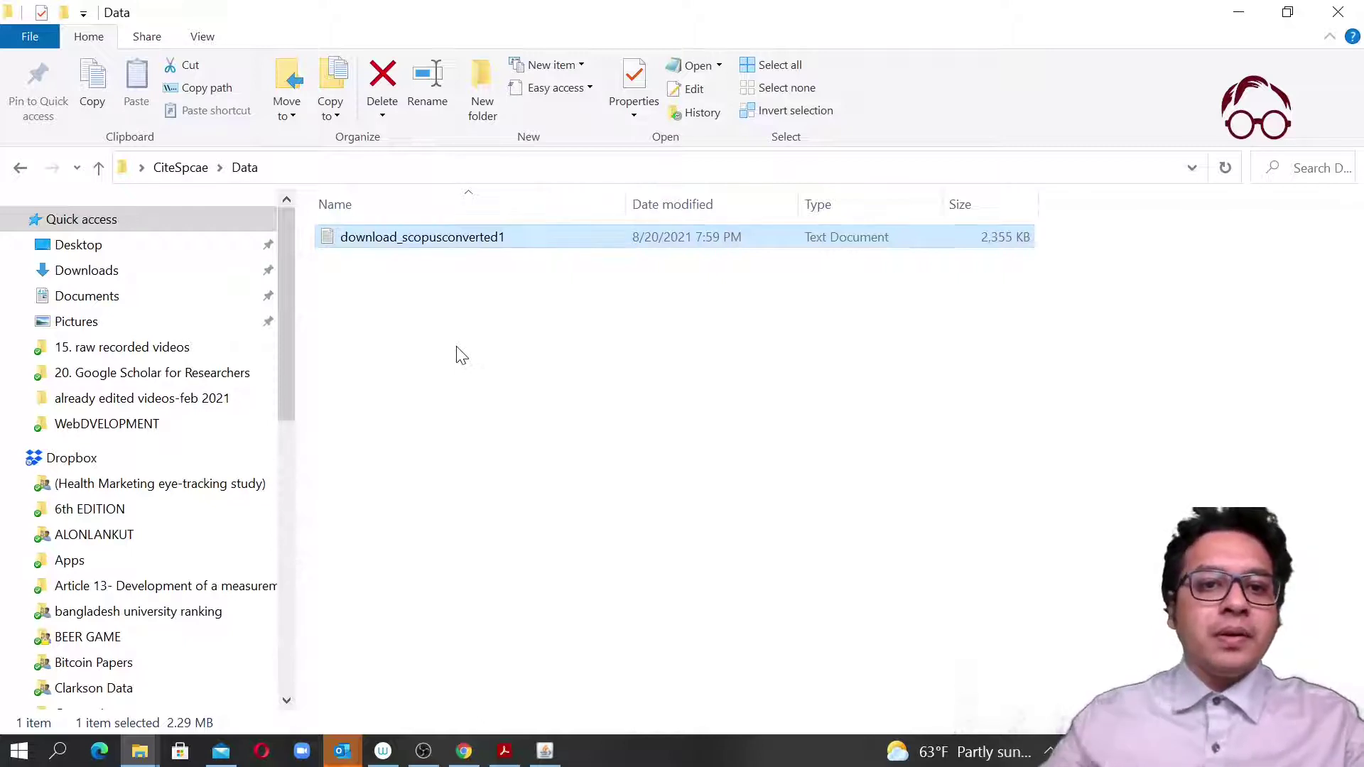
# Step: Move the CE_AI_WOS_198_txt file from the CiteSpcae folder into the Data folder
pyautogui.click(205, 170)
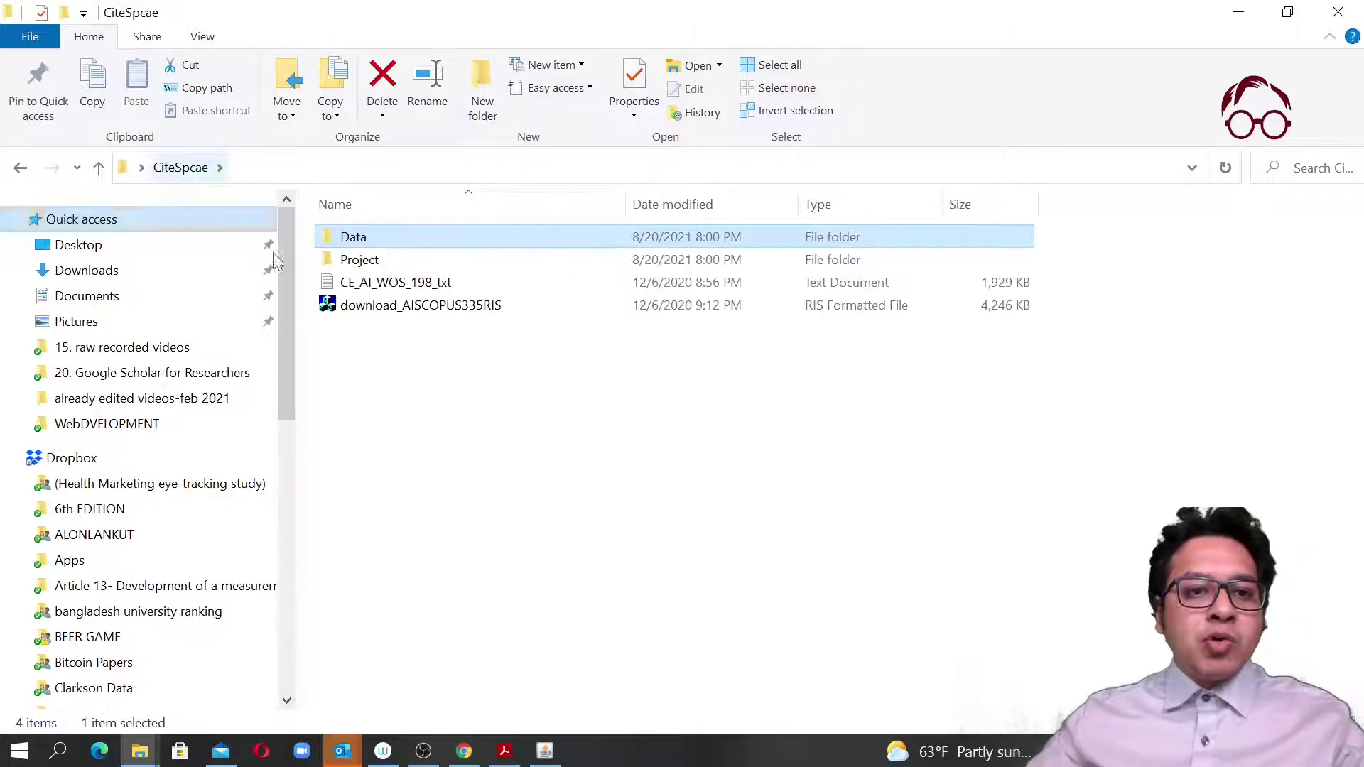
pyautogui.click(364, 284)
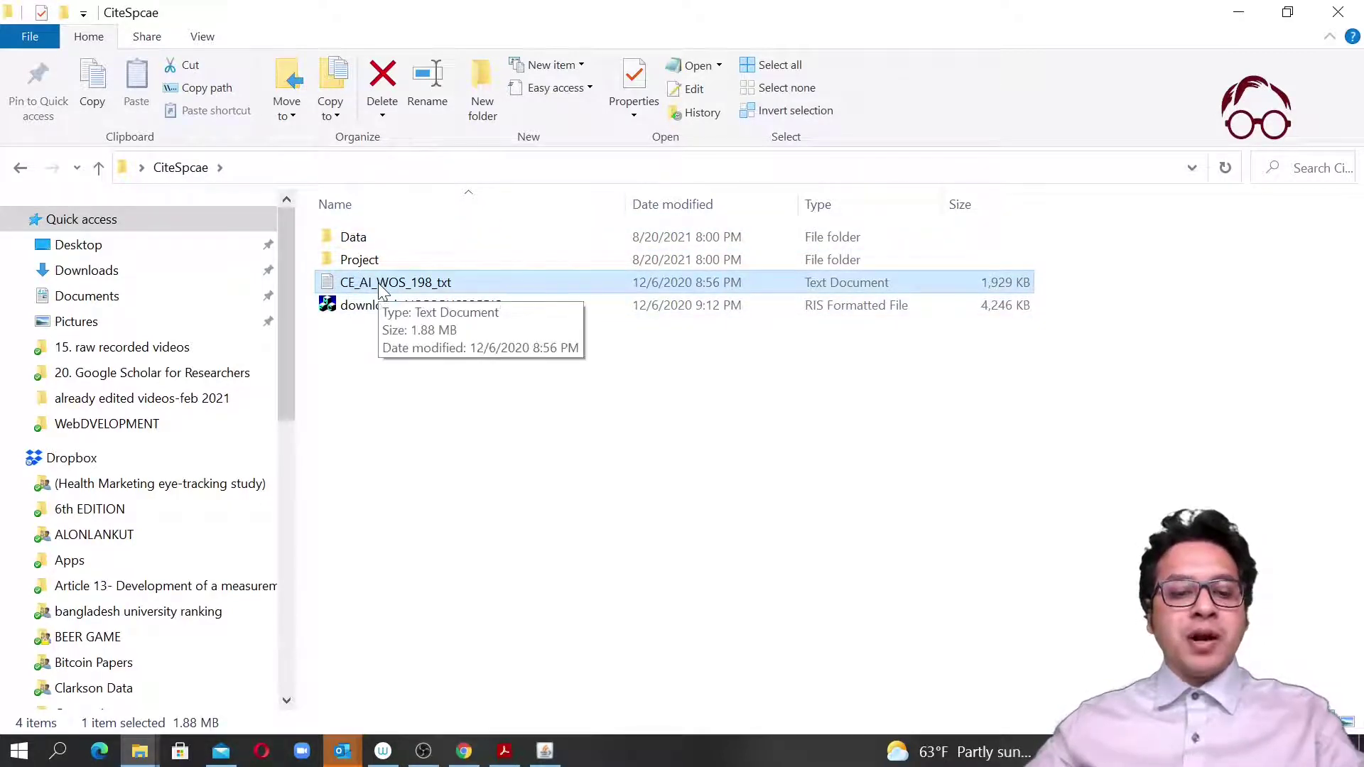
pyautogui.click(383, 241)
pyautogui.doubleClick(383, 242)
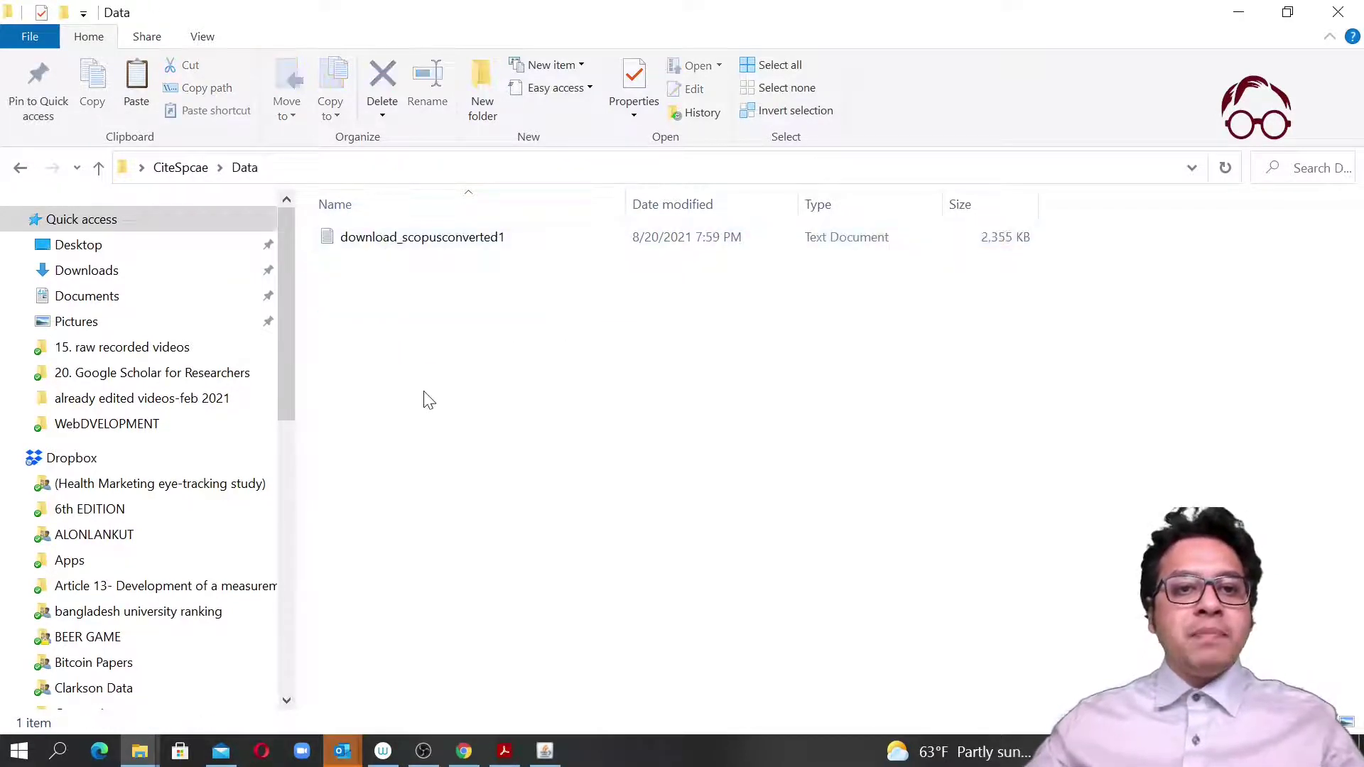
pyautogui.hotkey('ctrl', 'v')
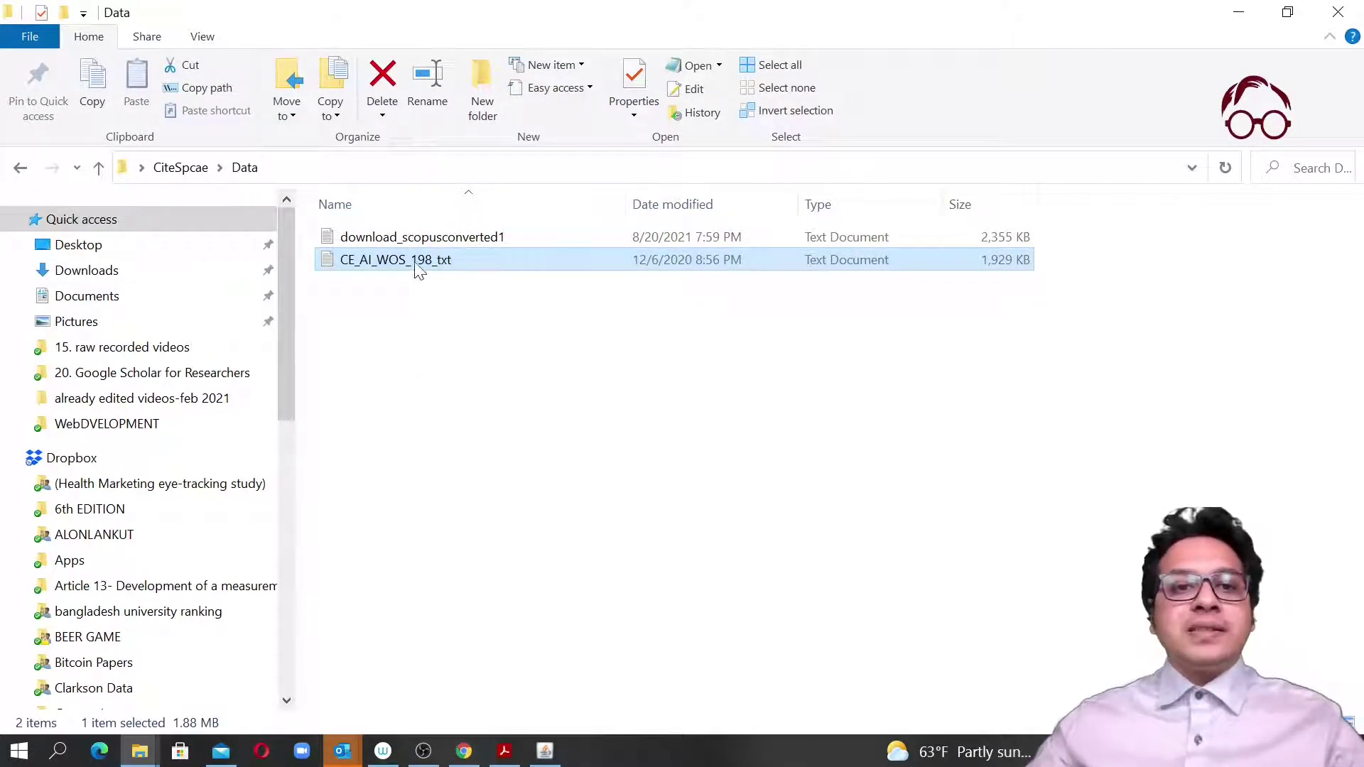
# Step: Rename the CE_AI_WOS_198_txt file in the Data folder as download_CEAIWOS198
pyautogui.click(358, 260)
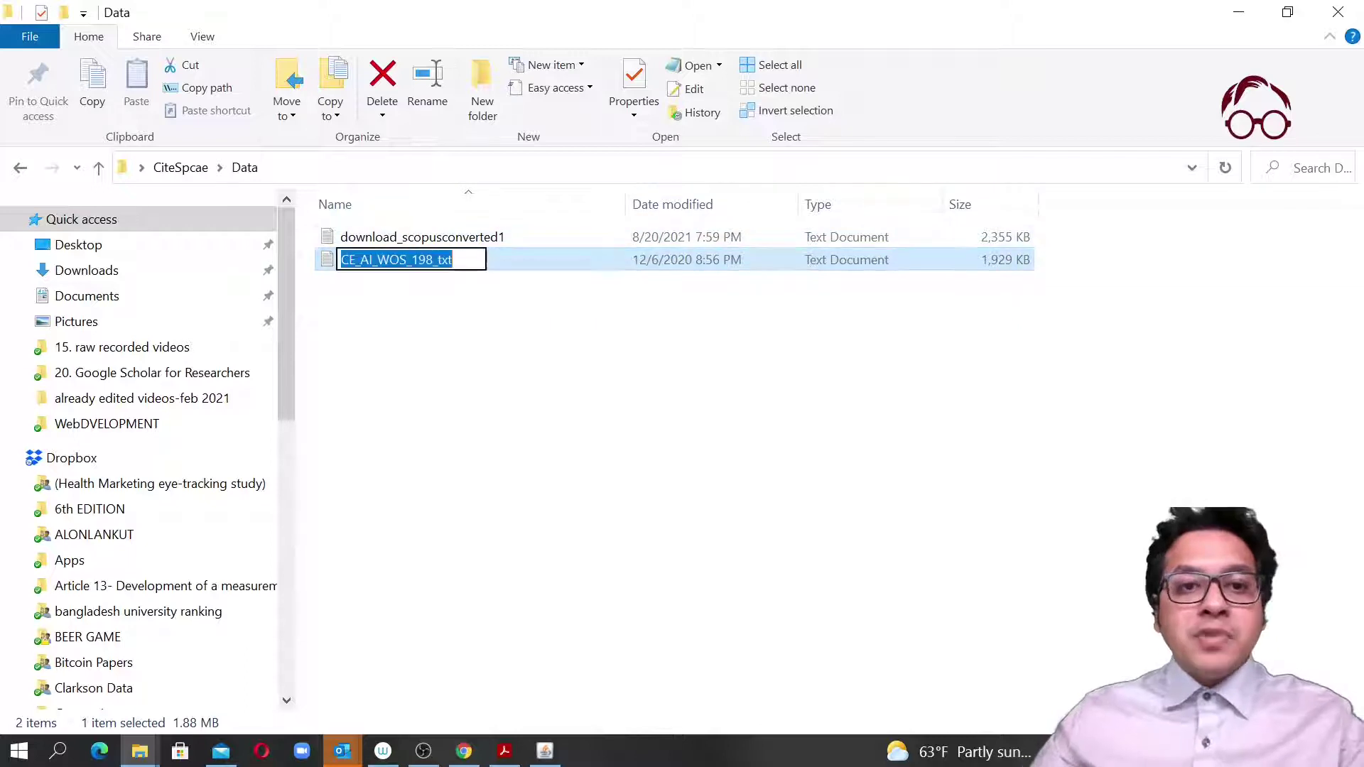
pyautogui.click(361, 259)
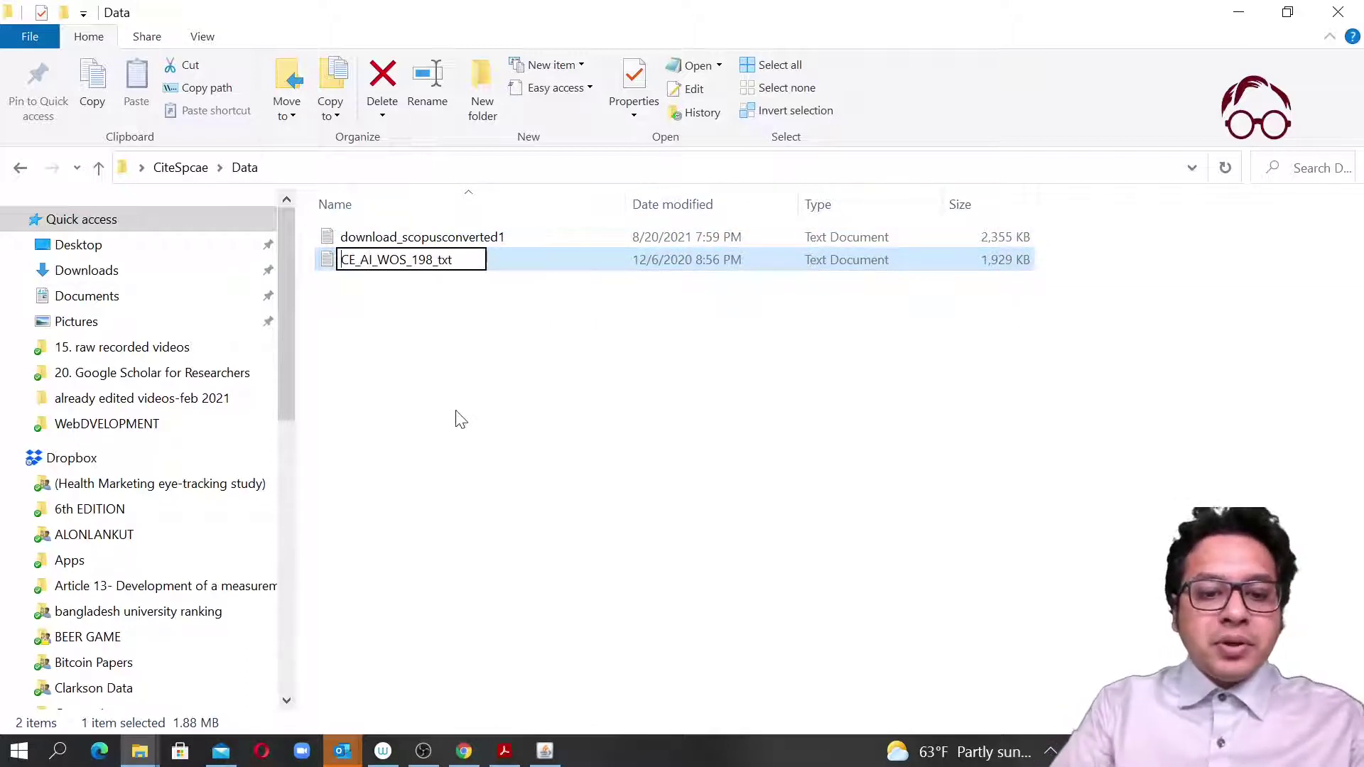
pyautogui.write('download')
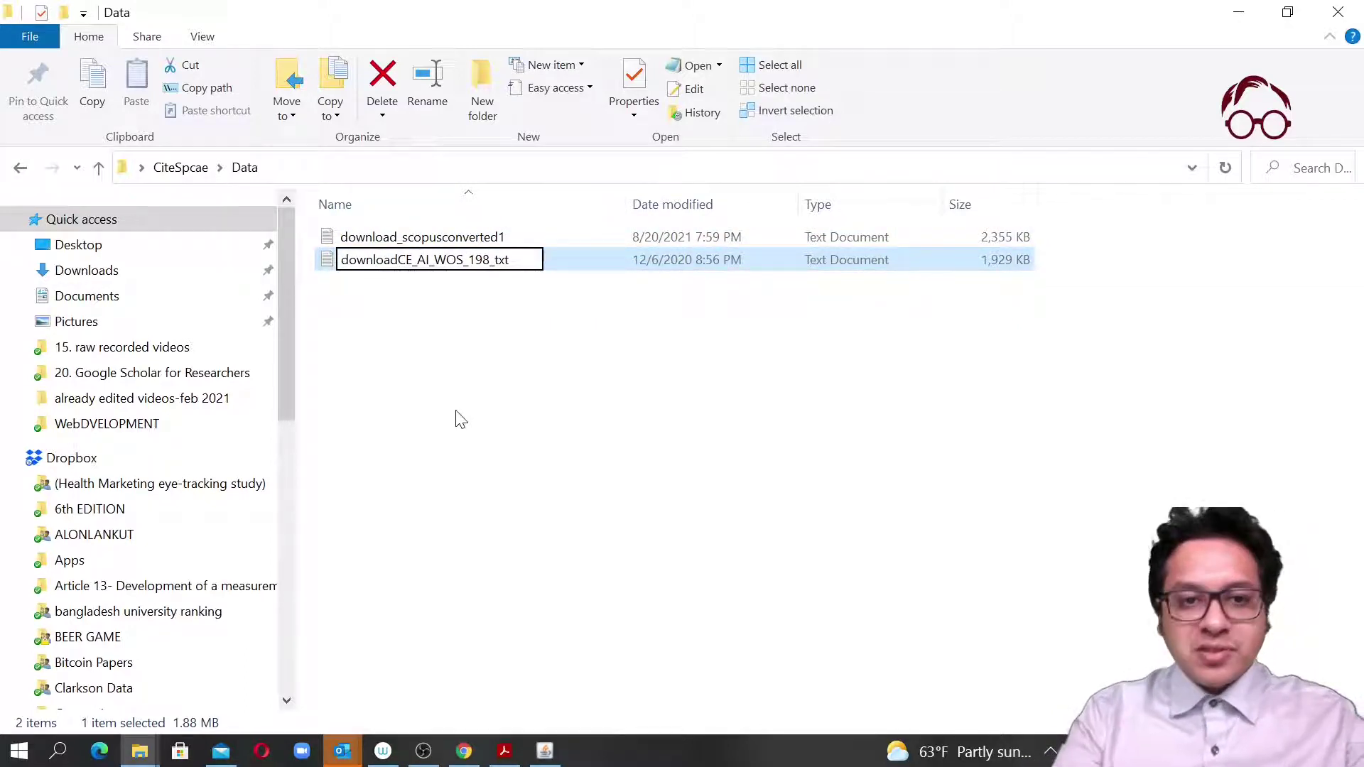
pyautogui.write('_')
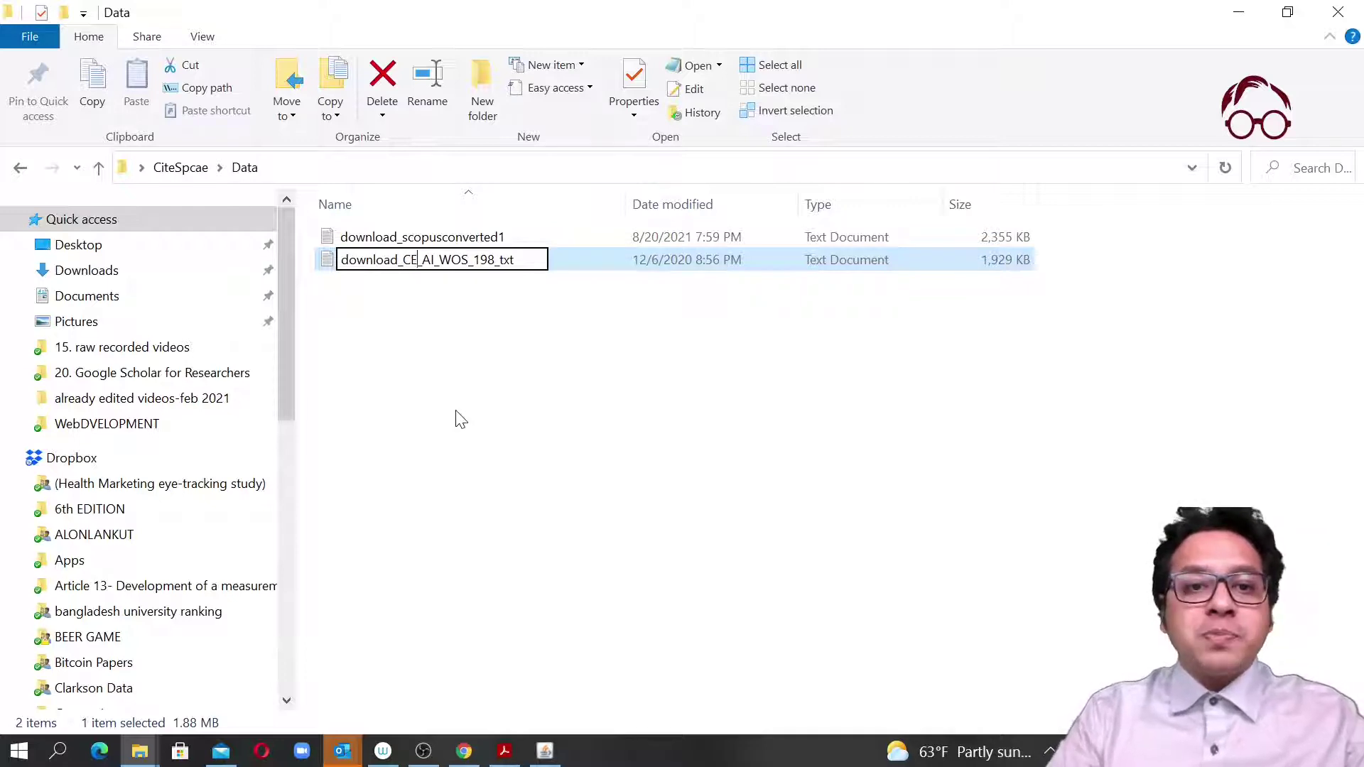
pyautogui.press('BackSpace')
pyautogui.press('BackSpace')
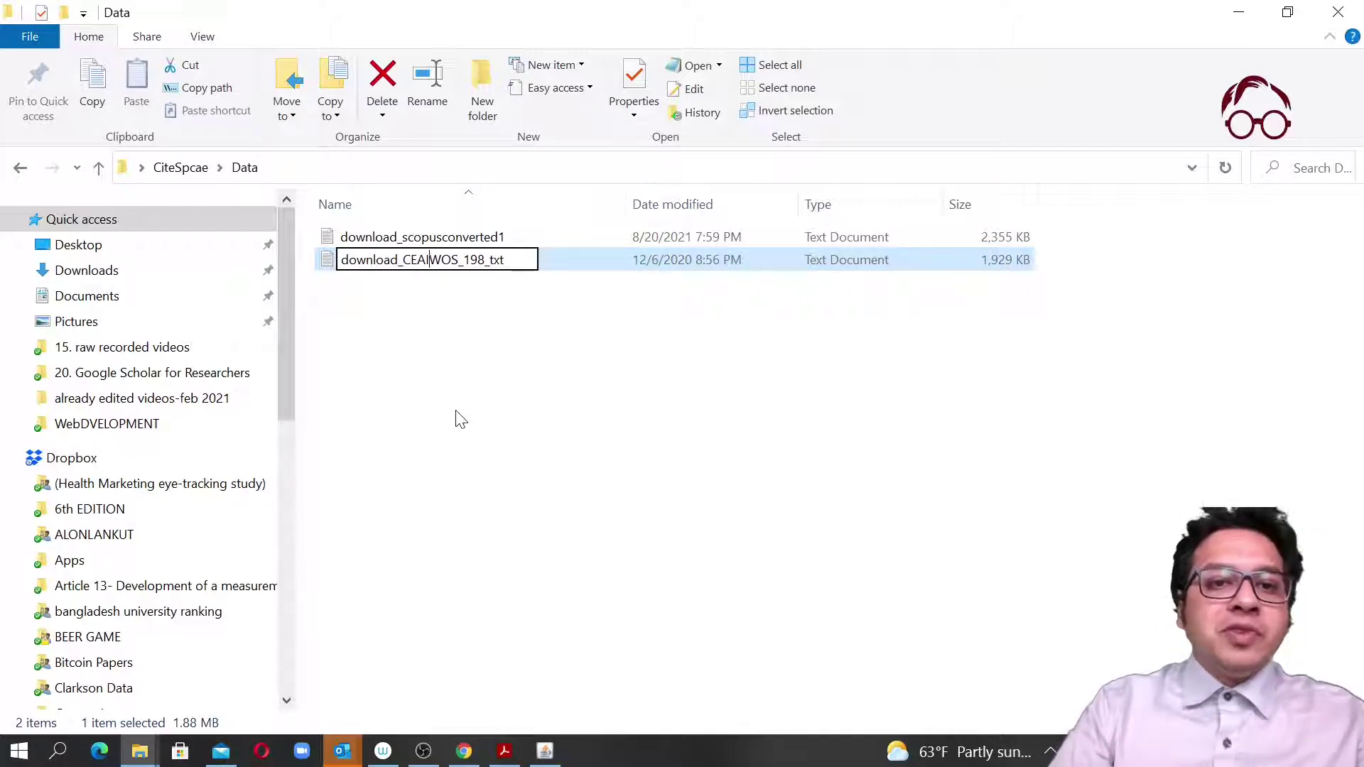
pyautogui.press('BackSpace')
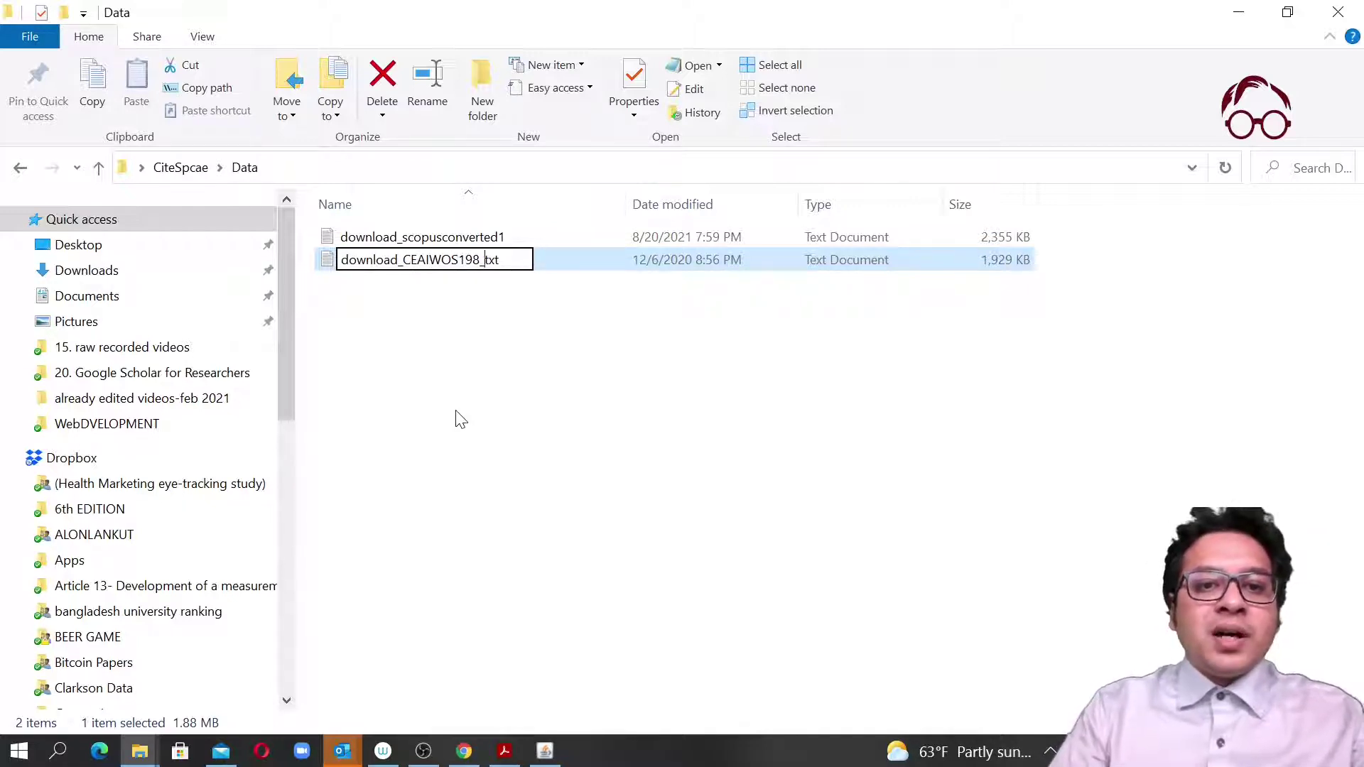
pyautogui.press('End')
pyautogui.press('BackSpace')
pyautogui.press('BackSpace')
pyautogui.press('BackSpace')
pyautogui.press('BackSpace')
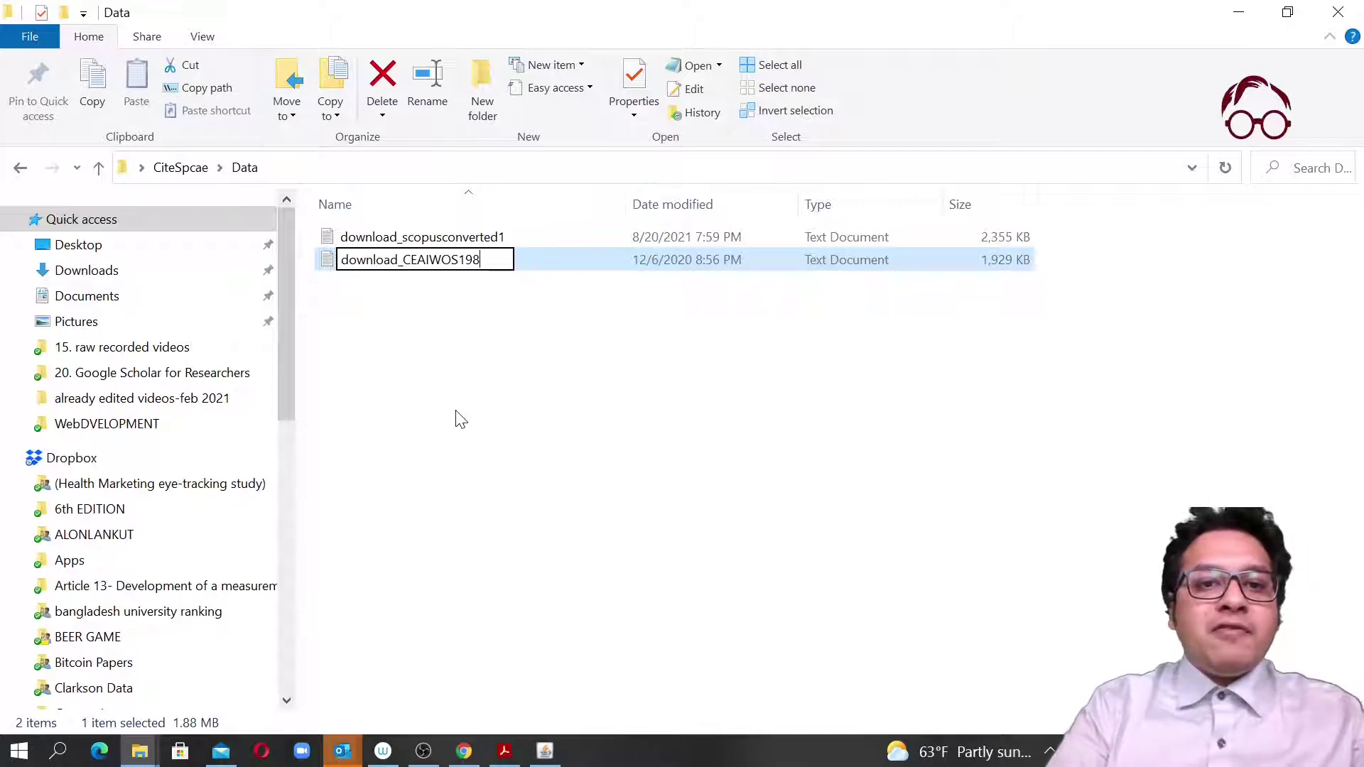
pyautogui.press('Return')
pyautogui.click(424, 402)
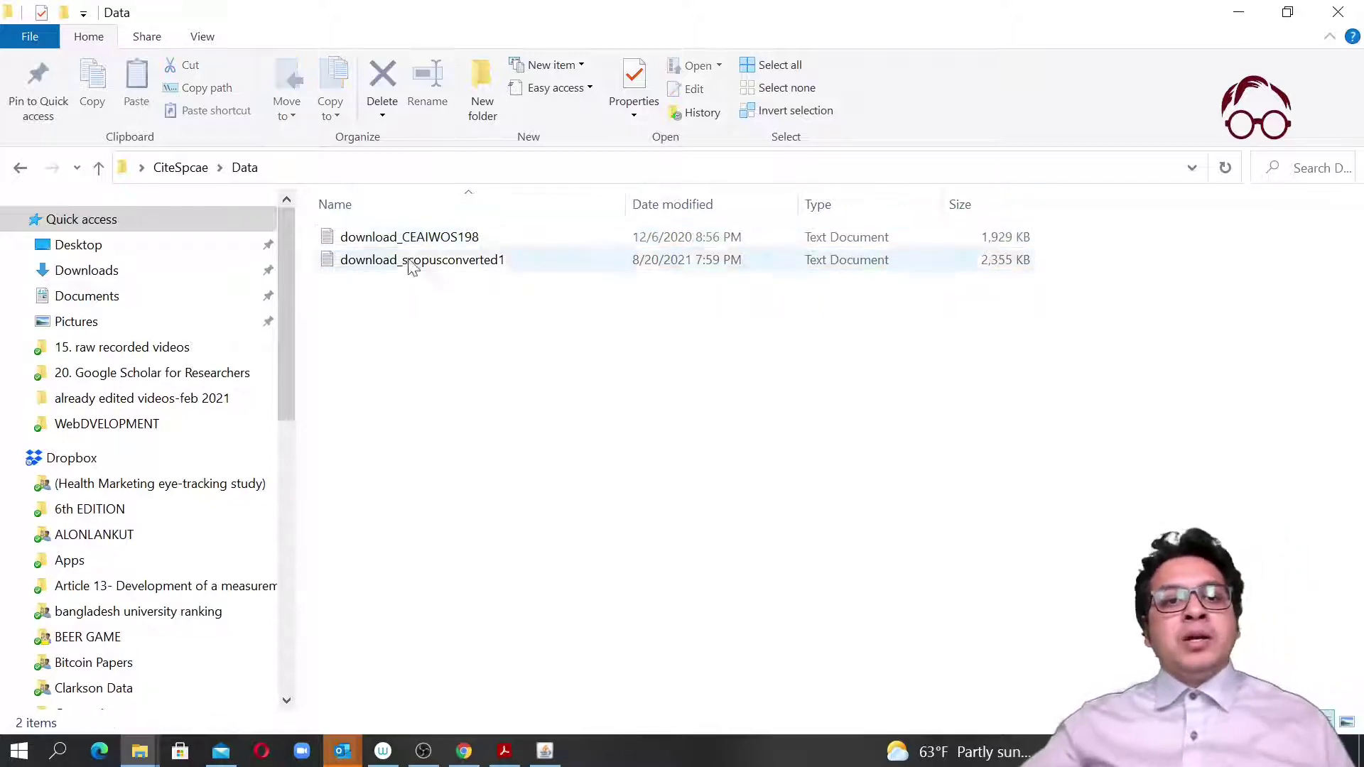
pyautogui.click(395, 237)
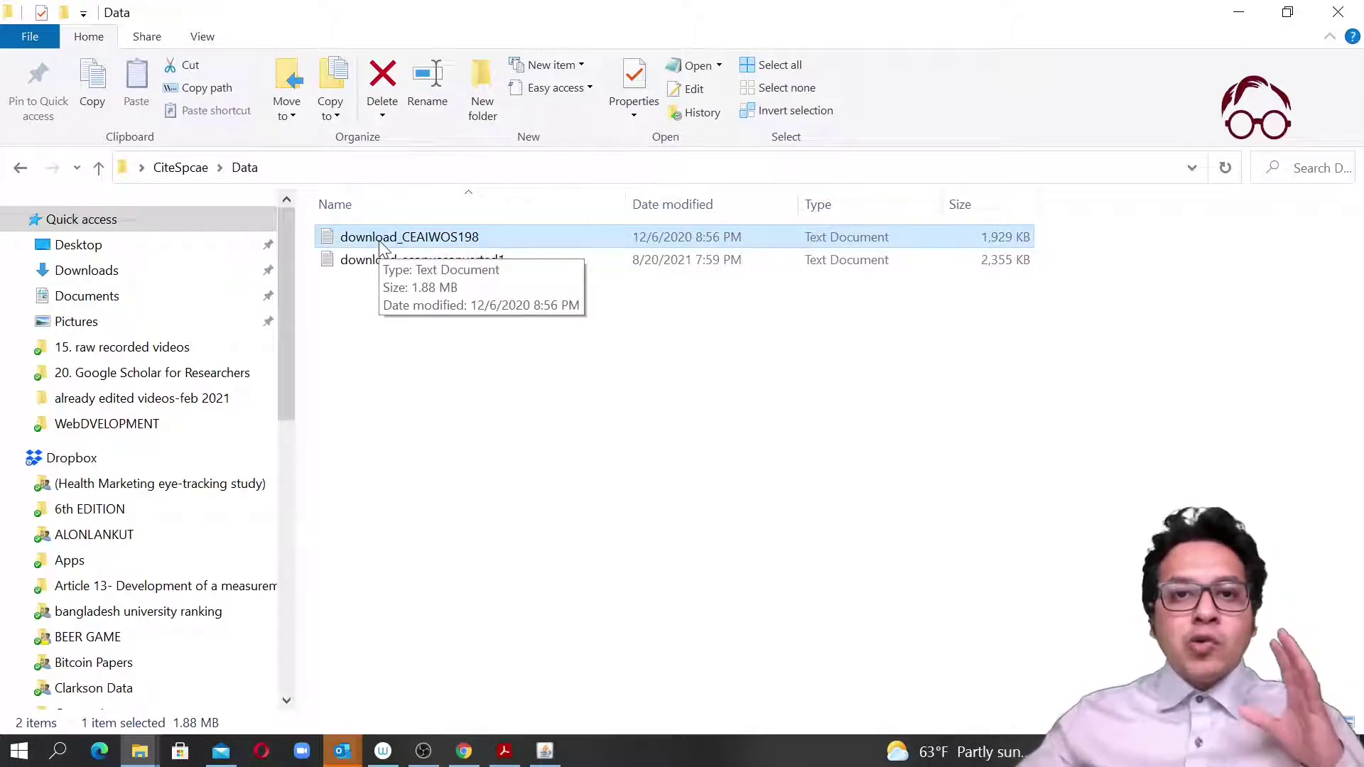
pyautogui.click(388, 268)
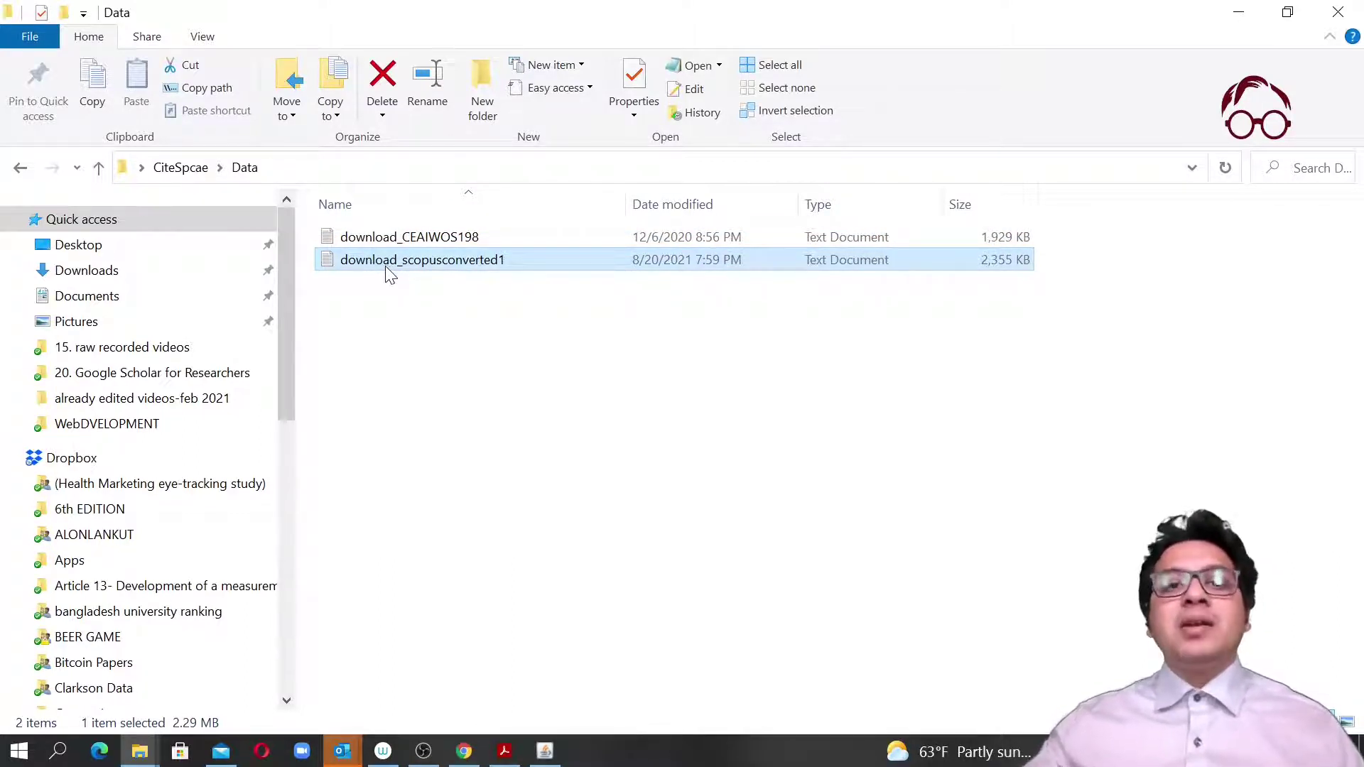
pyautogui.click(423, 383)
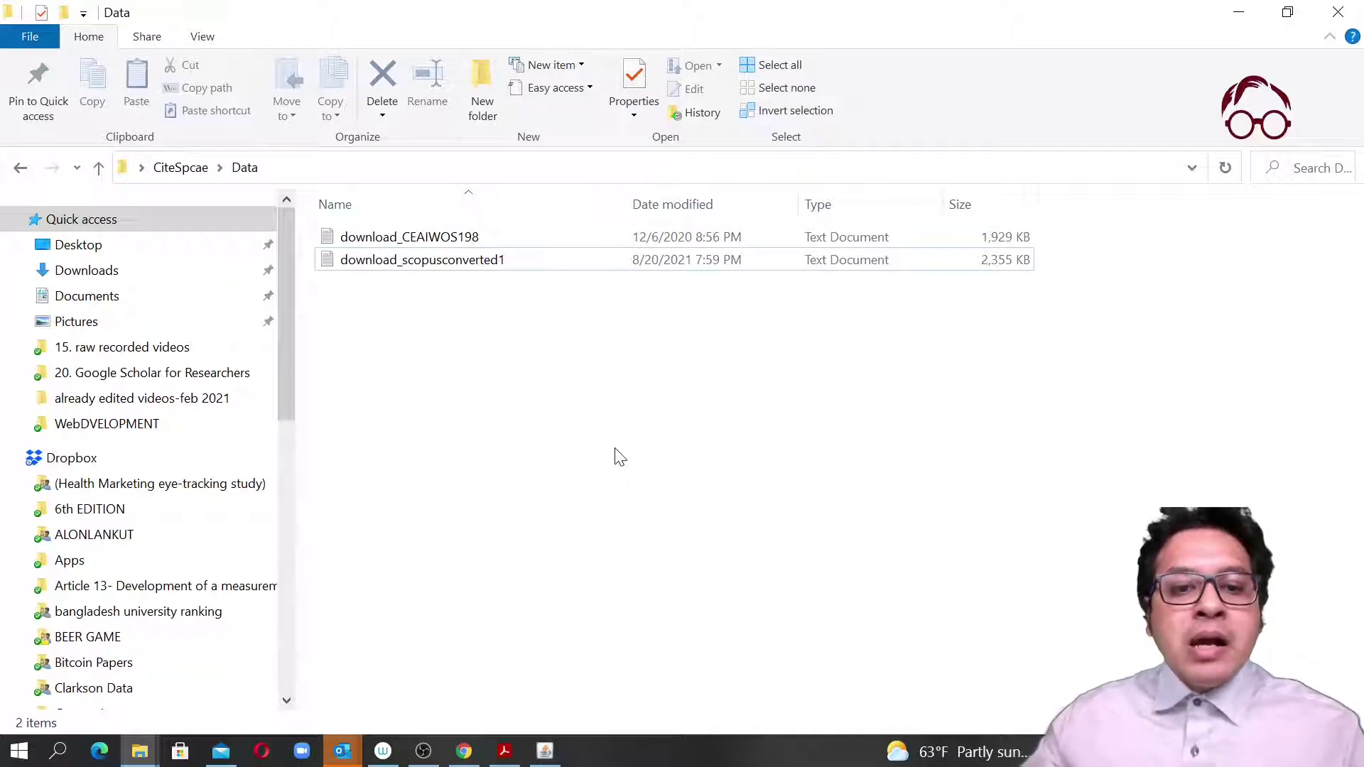
# Step: Move the citespace.config and invalid_references_n384 files out of the Project folder into the parent CiteSpcae folder
pyautogui.click(180, 168)
pyautogui.doubleClick(383, 264)
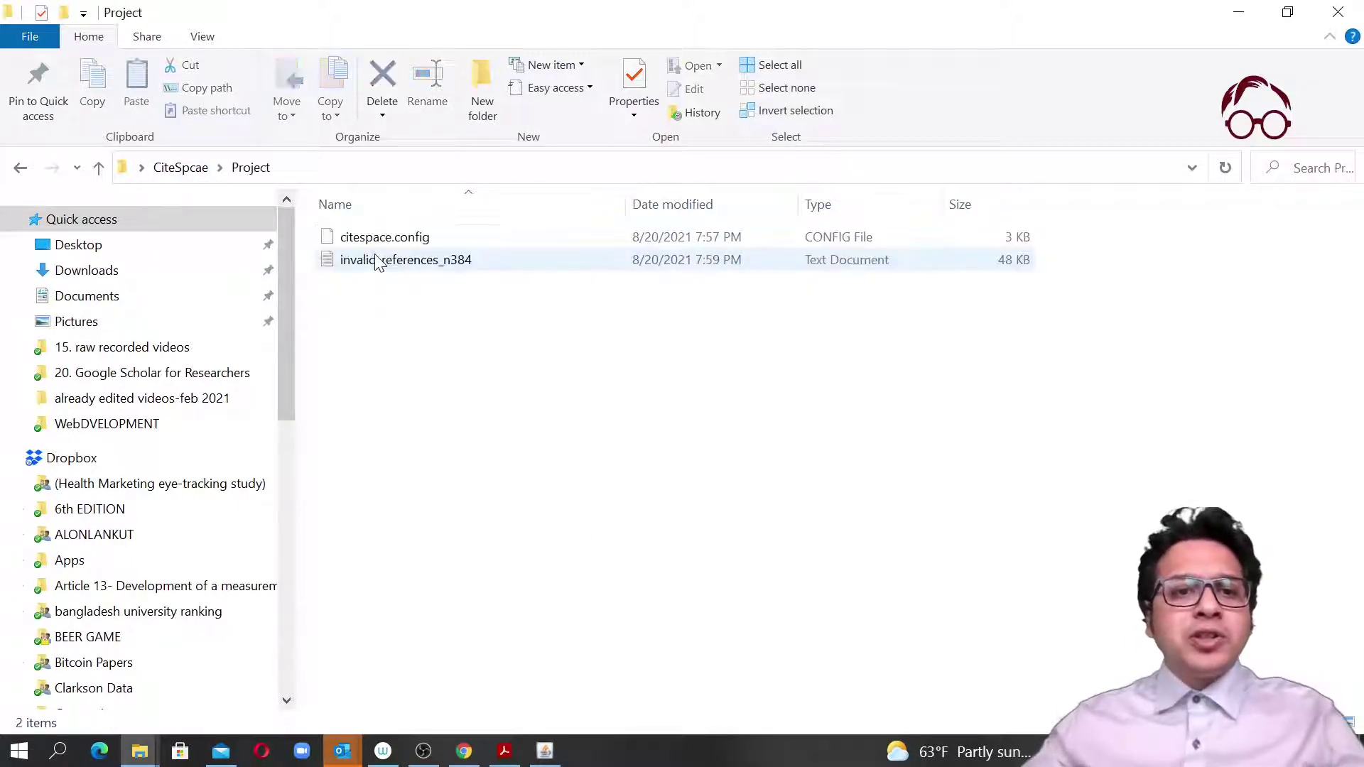
pyautogui.moveTo(387, 289); pyautogui.dragTo(360, 232)
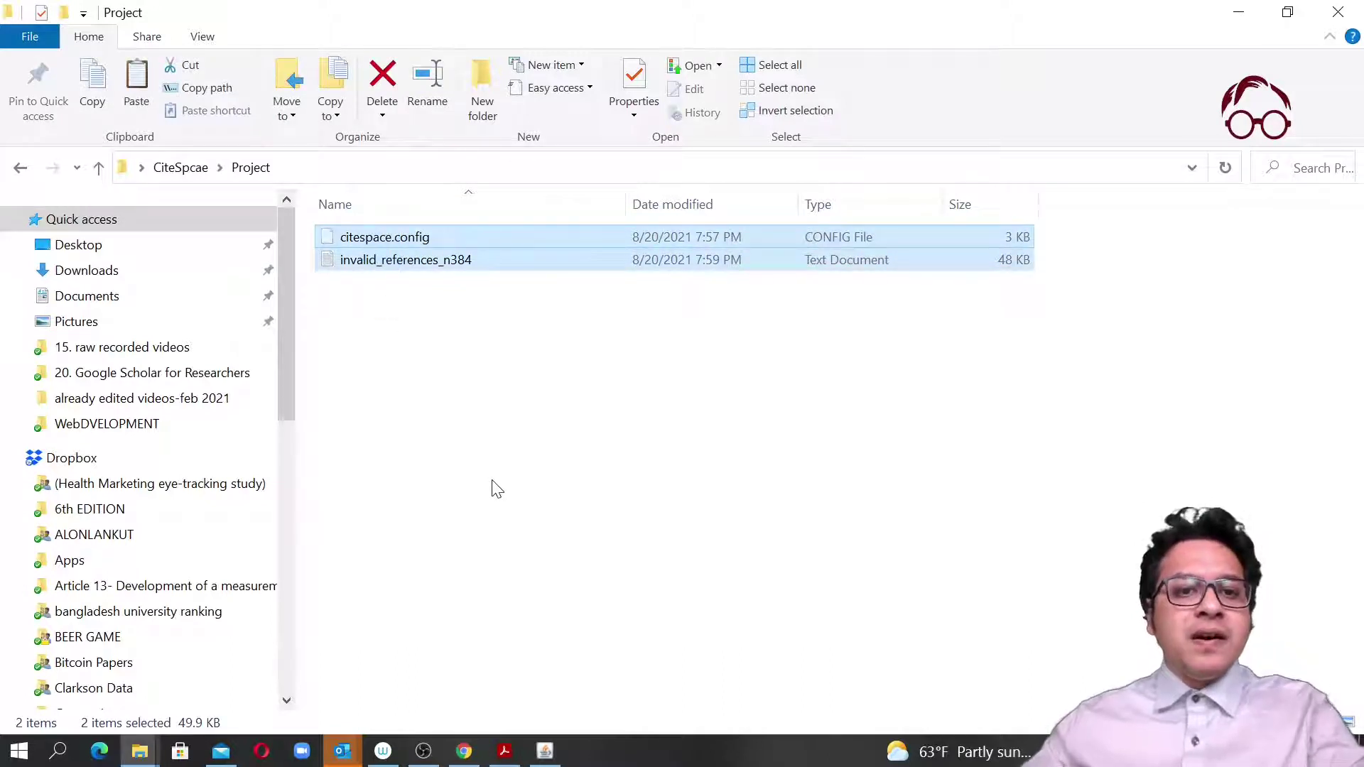
pyautogui.click(188, 168)
pyautogui.click(526, 556)
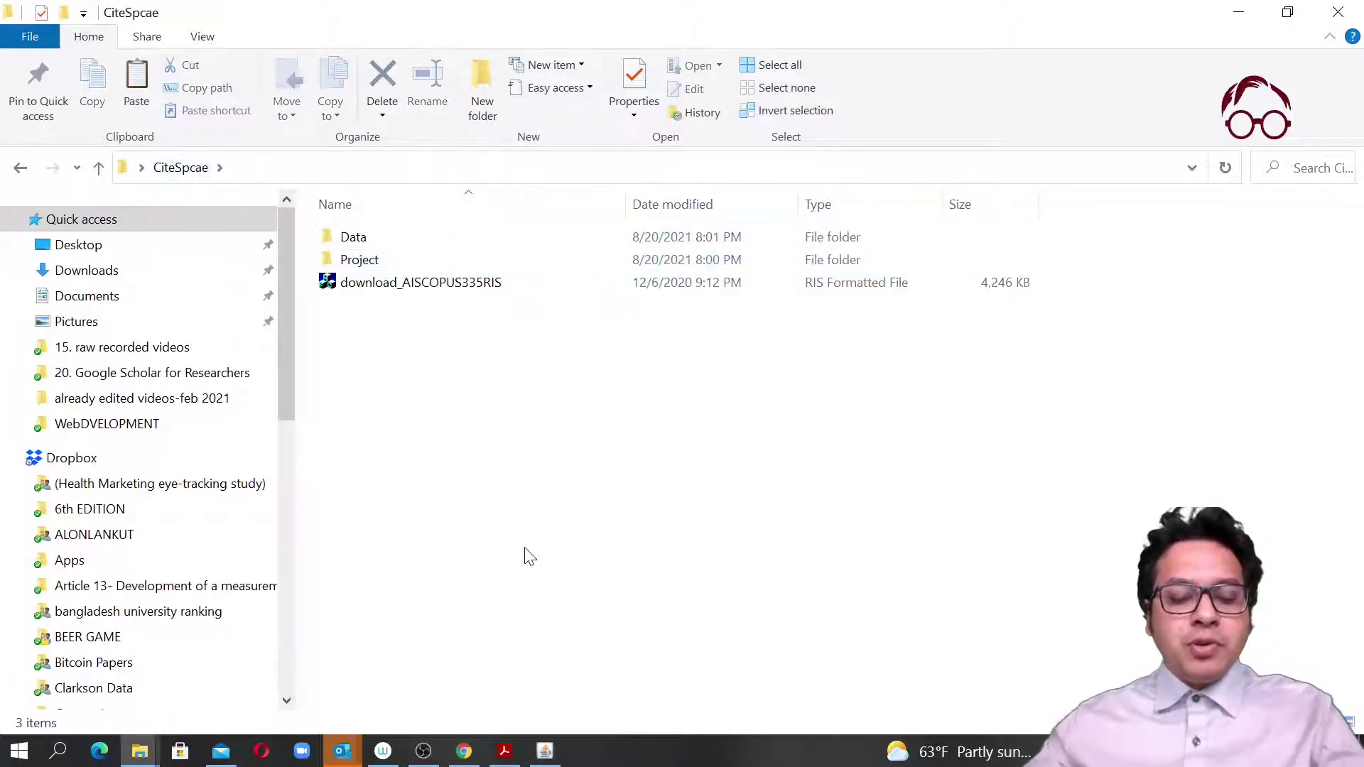
pyautogui.hotkey('ctrl', 'v')
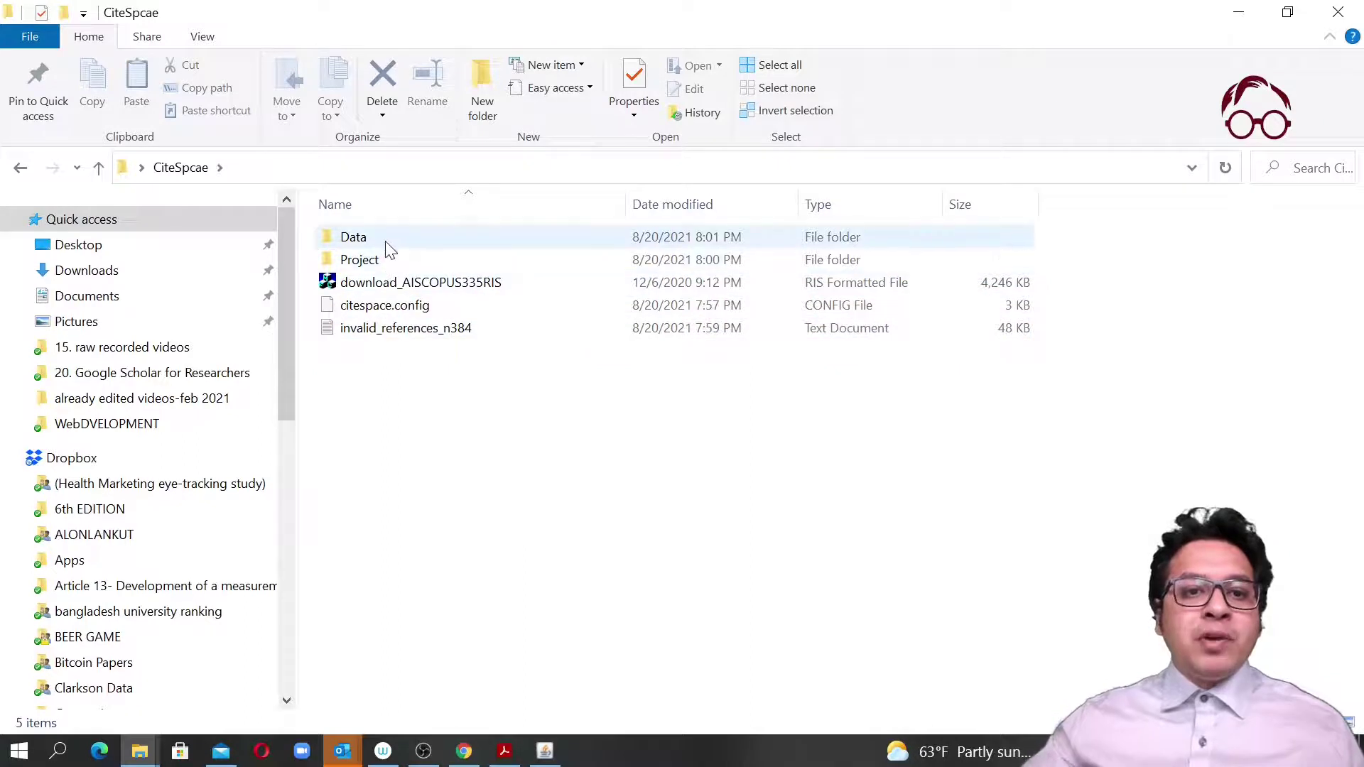
# Step: Check the contents of the Data and Project folders, and return to the CiteSpcae folder
pyautogui.doubleClick(384, 238)
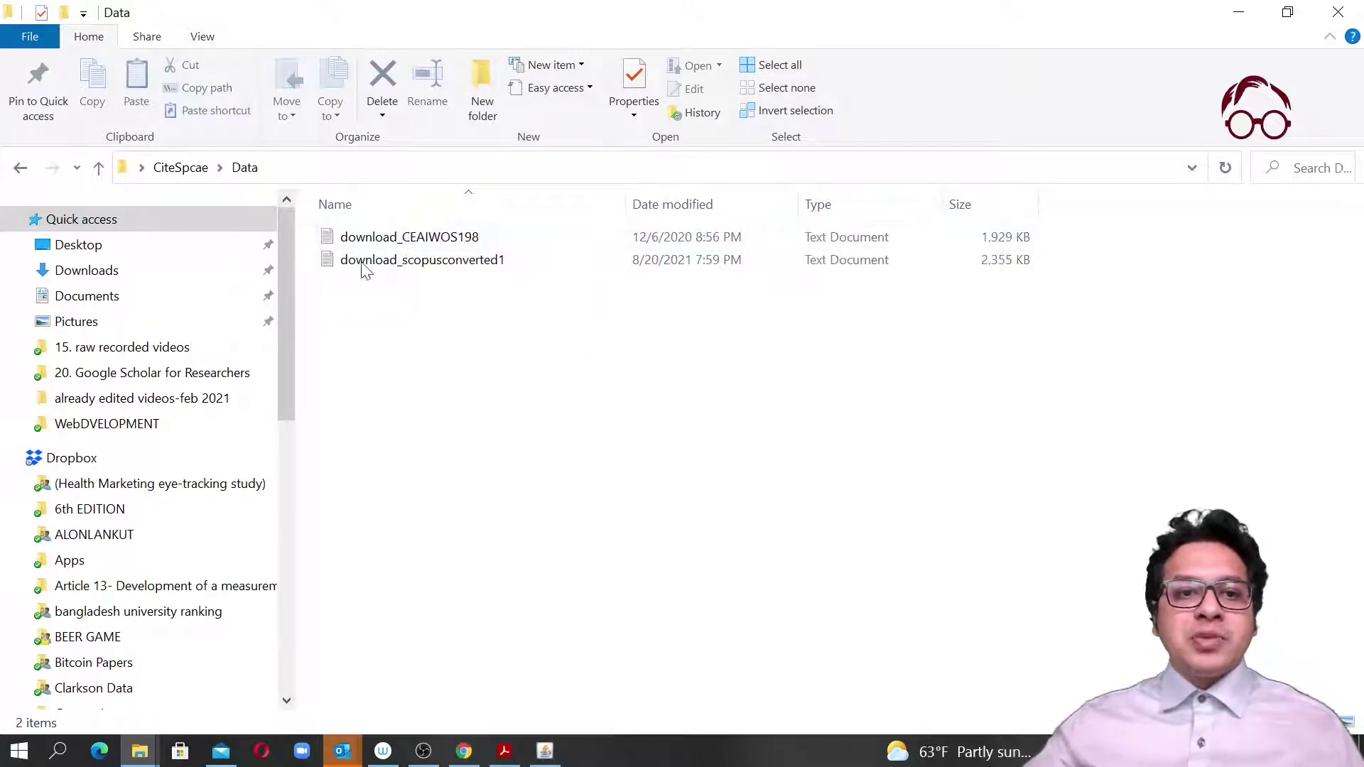
pyautogui.click(180, 167)
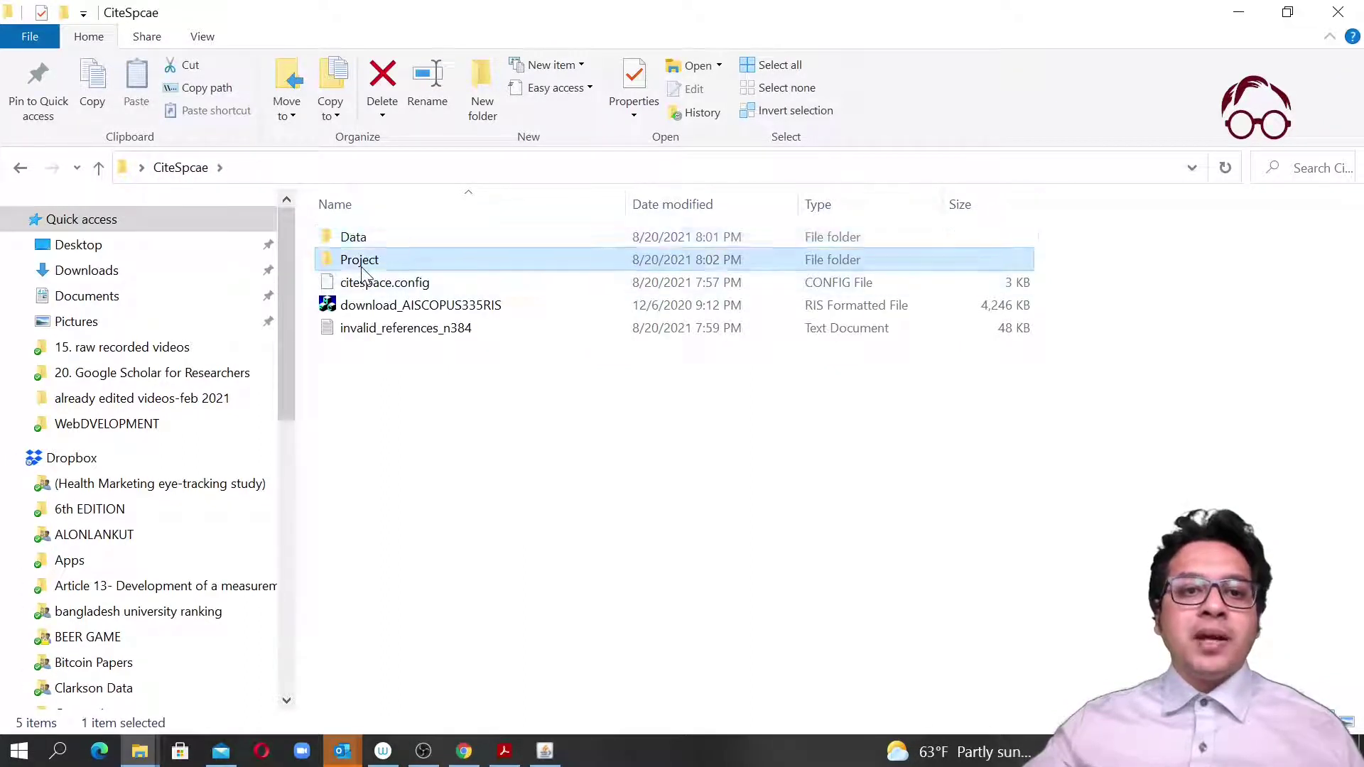
pyautogui.doubleClick(369, 259)
pyautogui.click(183, 168)
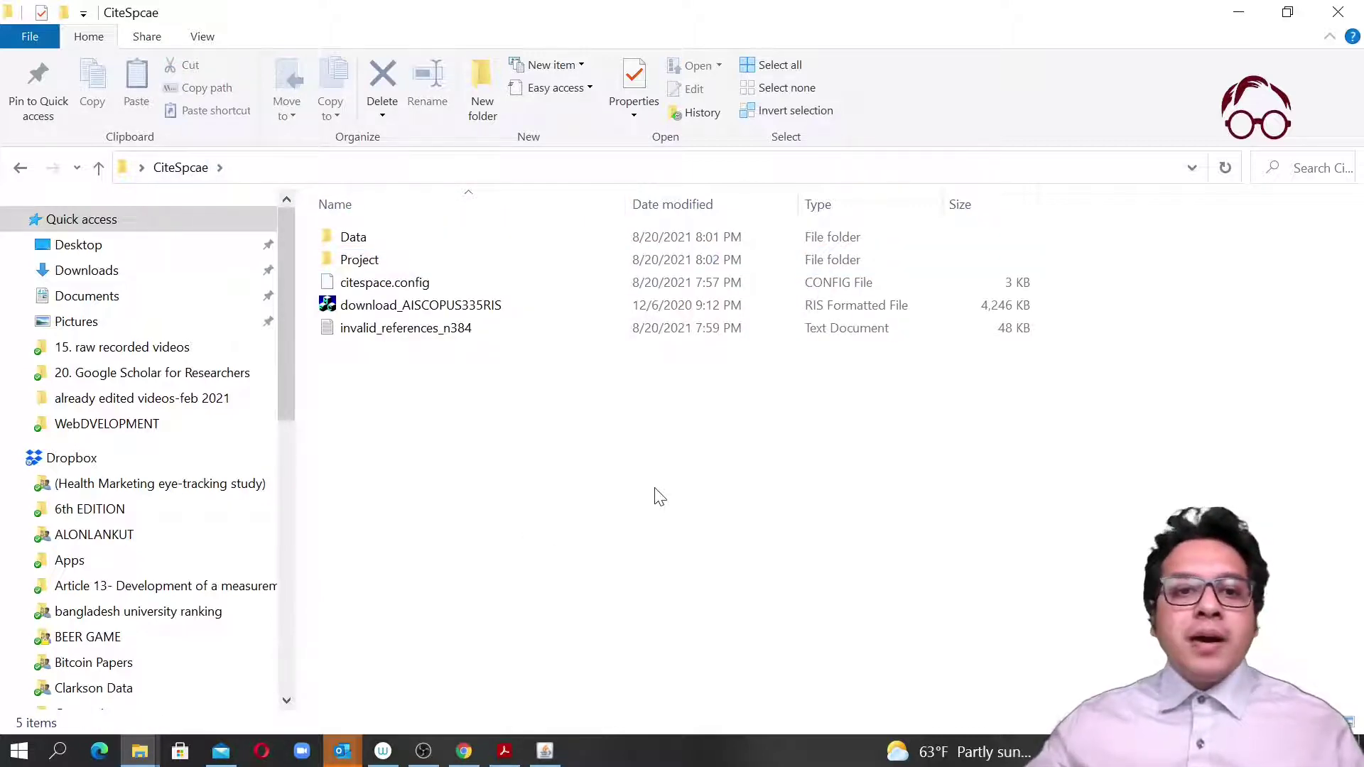
pyautogui.doubleClick(432, 242)
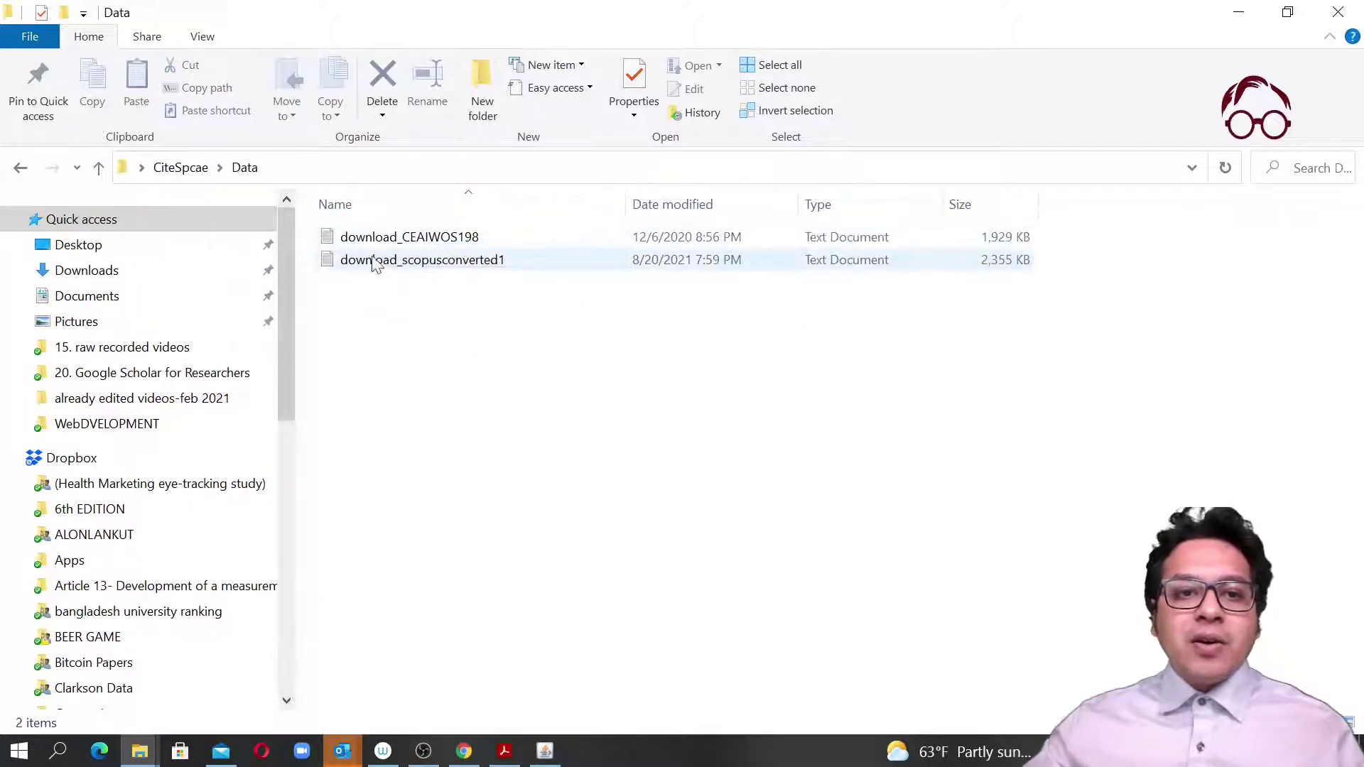
pyautogui.click(182, 168)
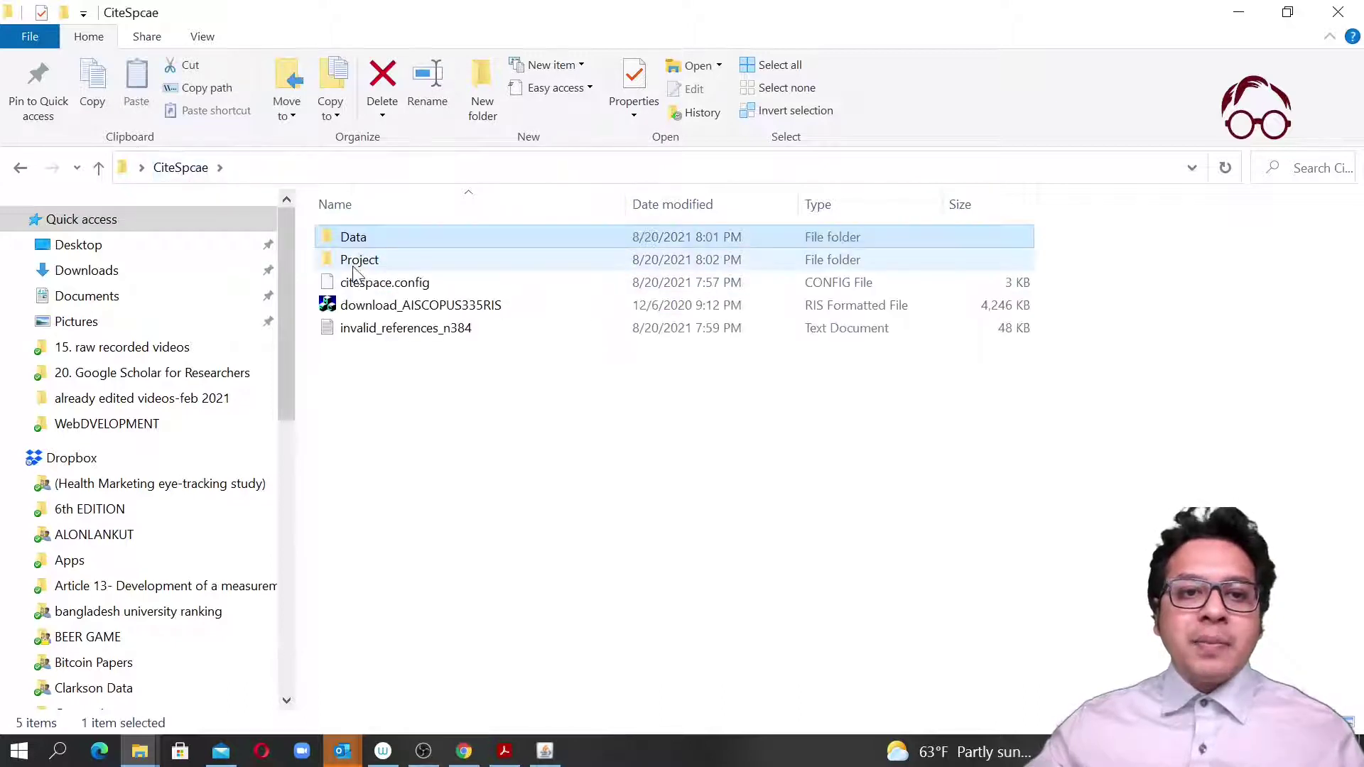
pyautogui.doubleClick(354, 264)
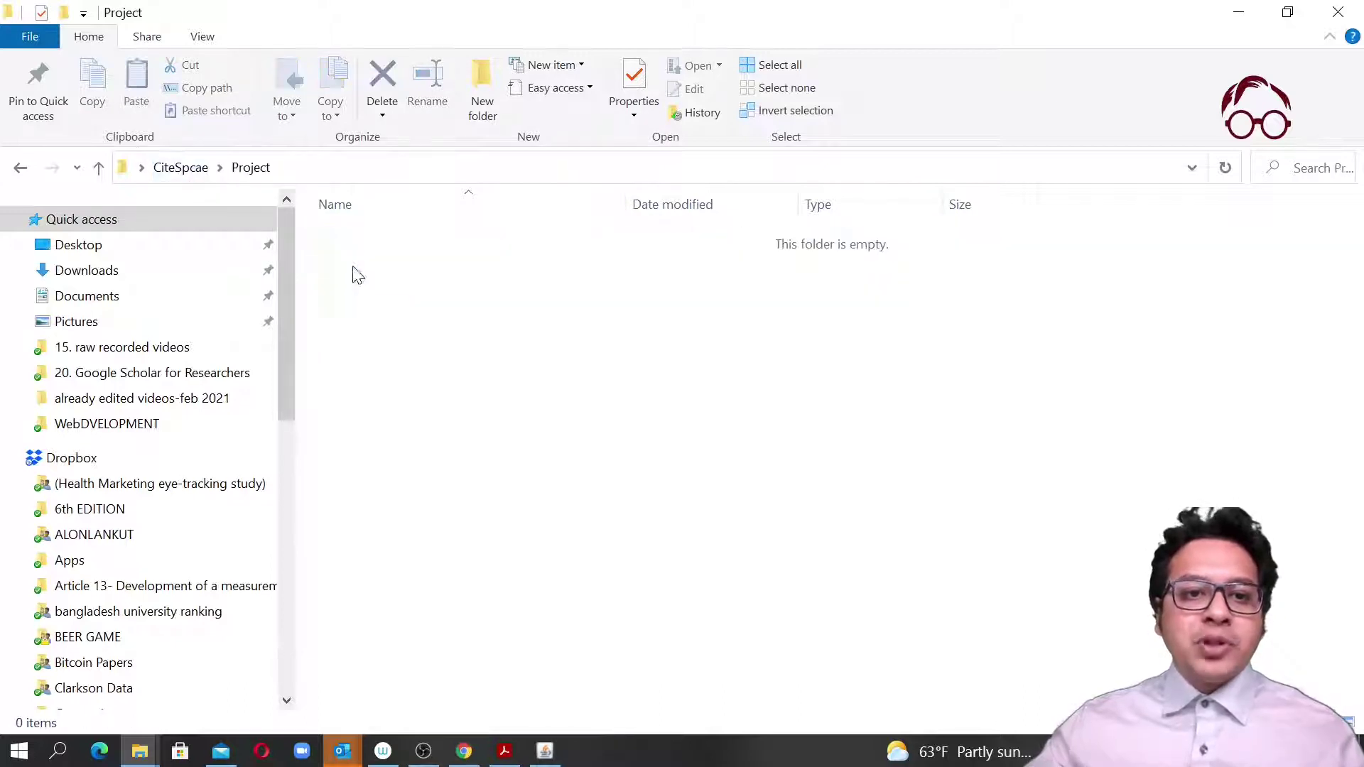
pyautogui.click(182, 168)
pyautogui.click(705, 519)
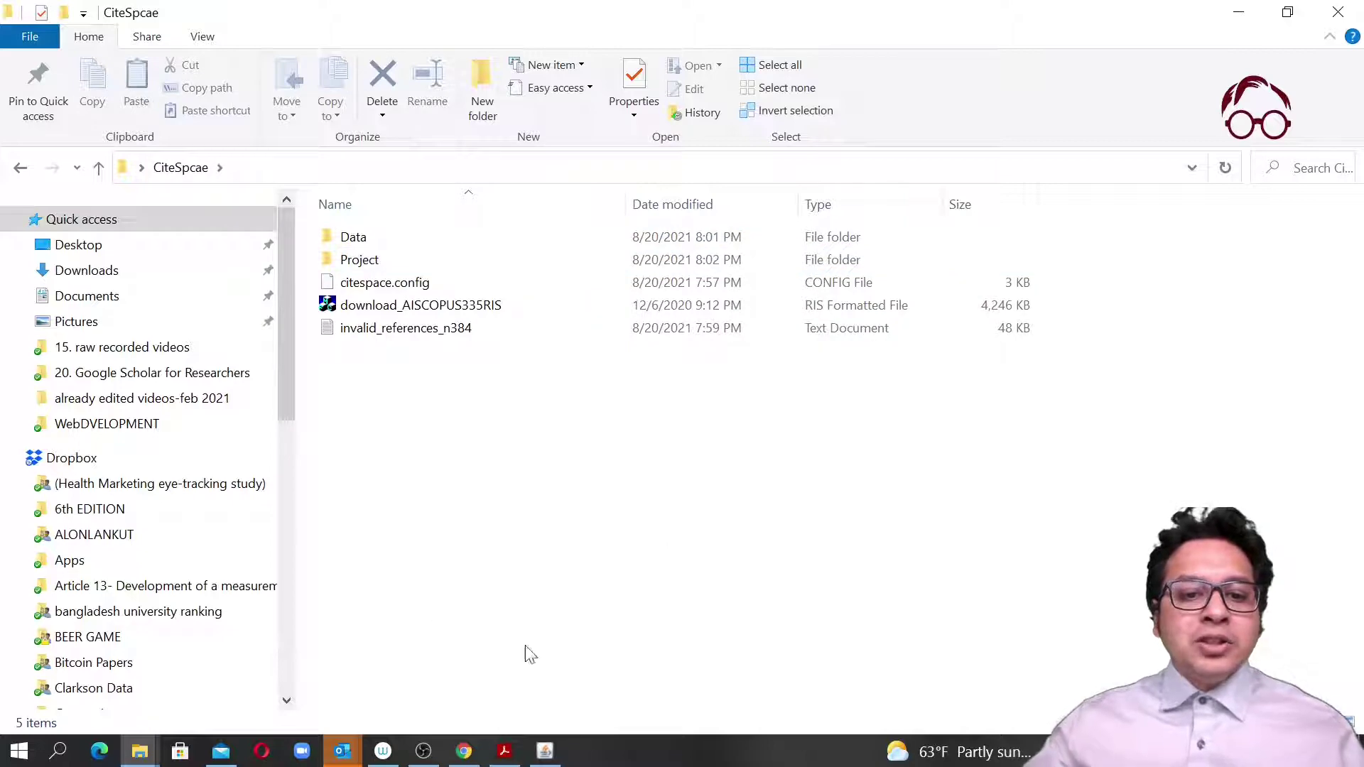
# Step: Switch to CiteSpace and open the WOS section of the Data Processing Utilities
pyautogui.click(545, 752)
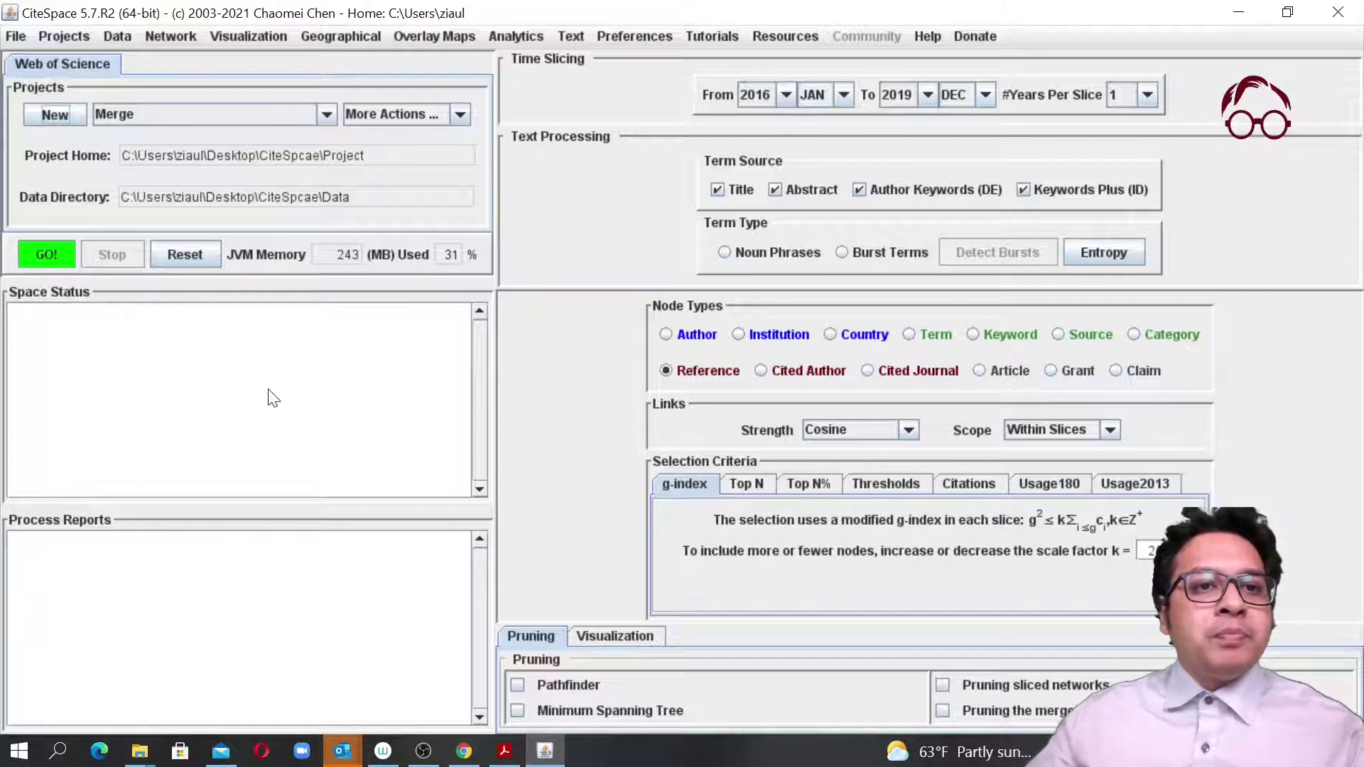
pyautogui.click(118, 36)
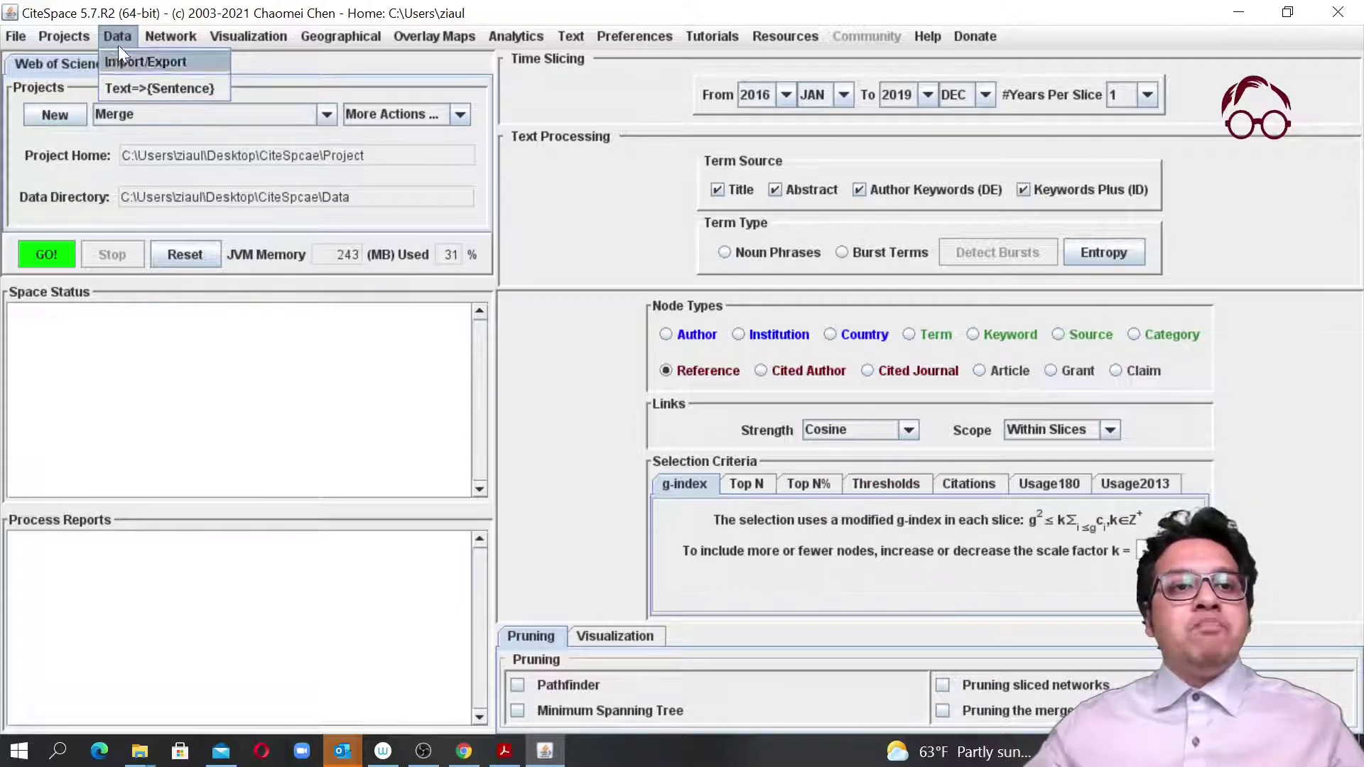
pyautogui.click(168, 66)
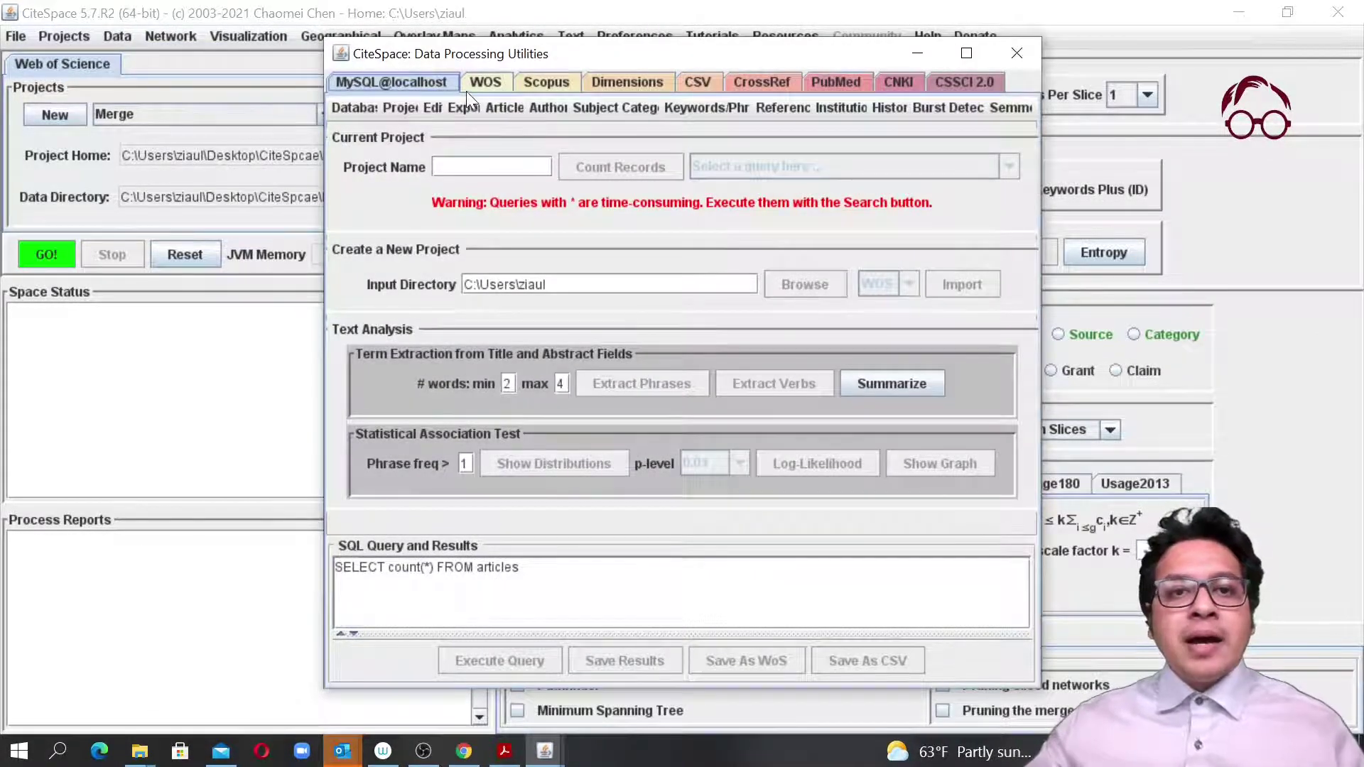
pyautogui.click(486, 83)
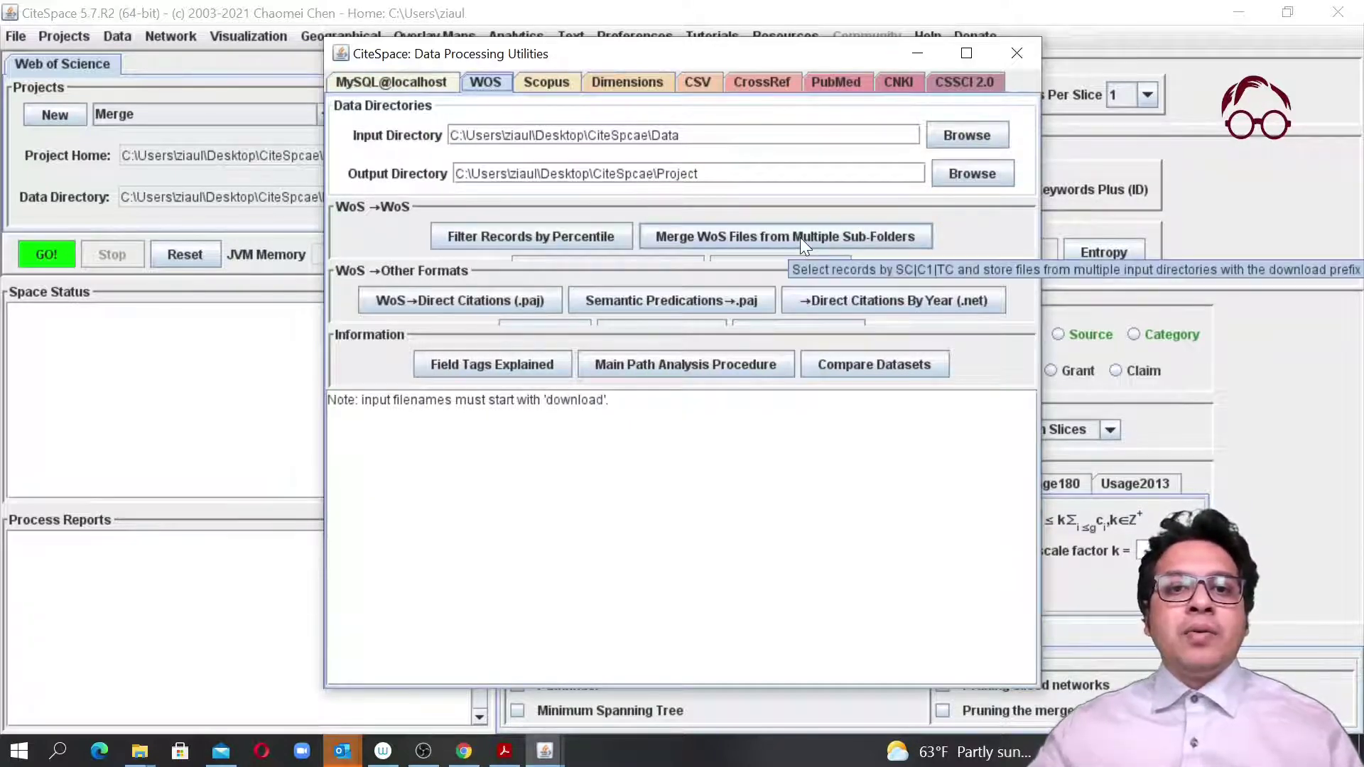
# Step: Confirm the Data folder as the input directory and the Project folder as the output directory for the WOS data
pyautogui.click(952, 136)
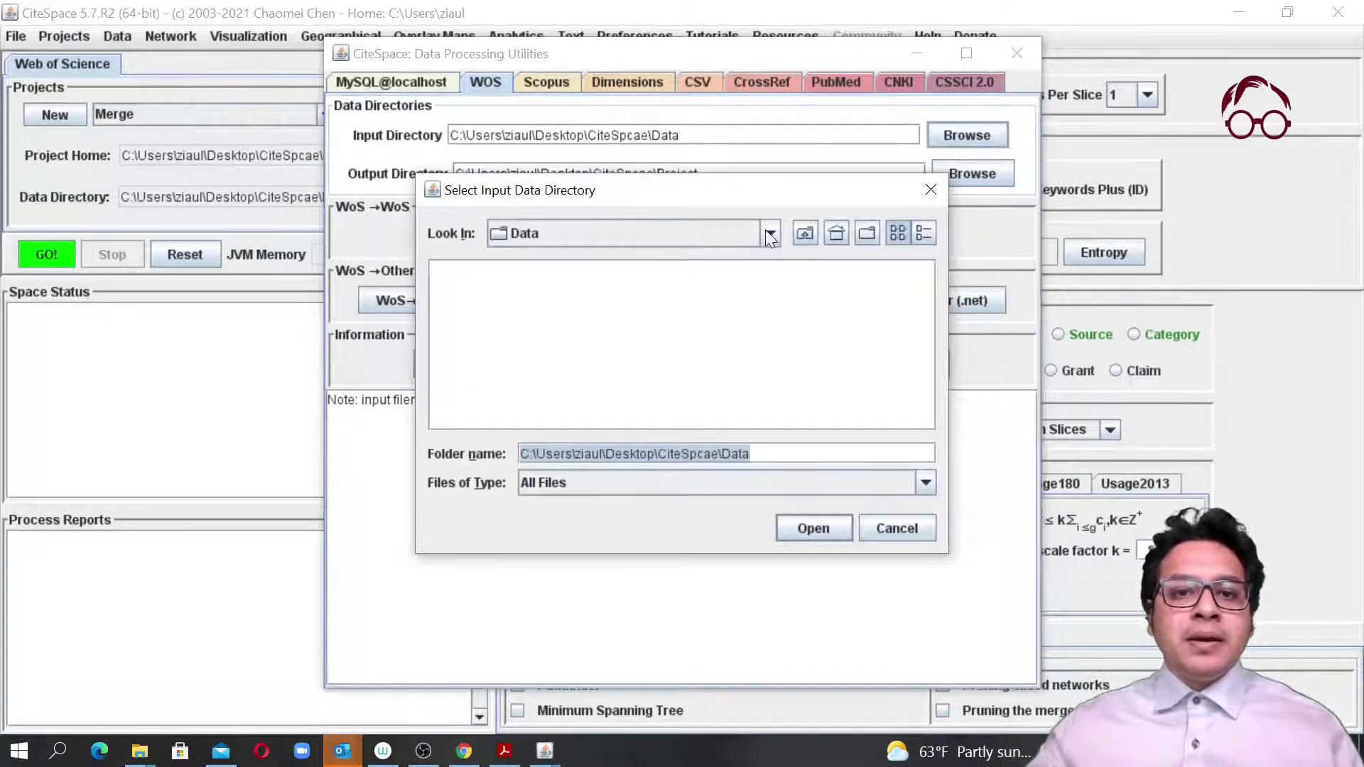
pyautogui.click(814, 530)
pyautogui.click(995, 179)
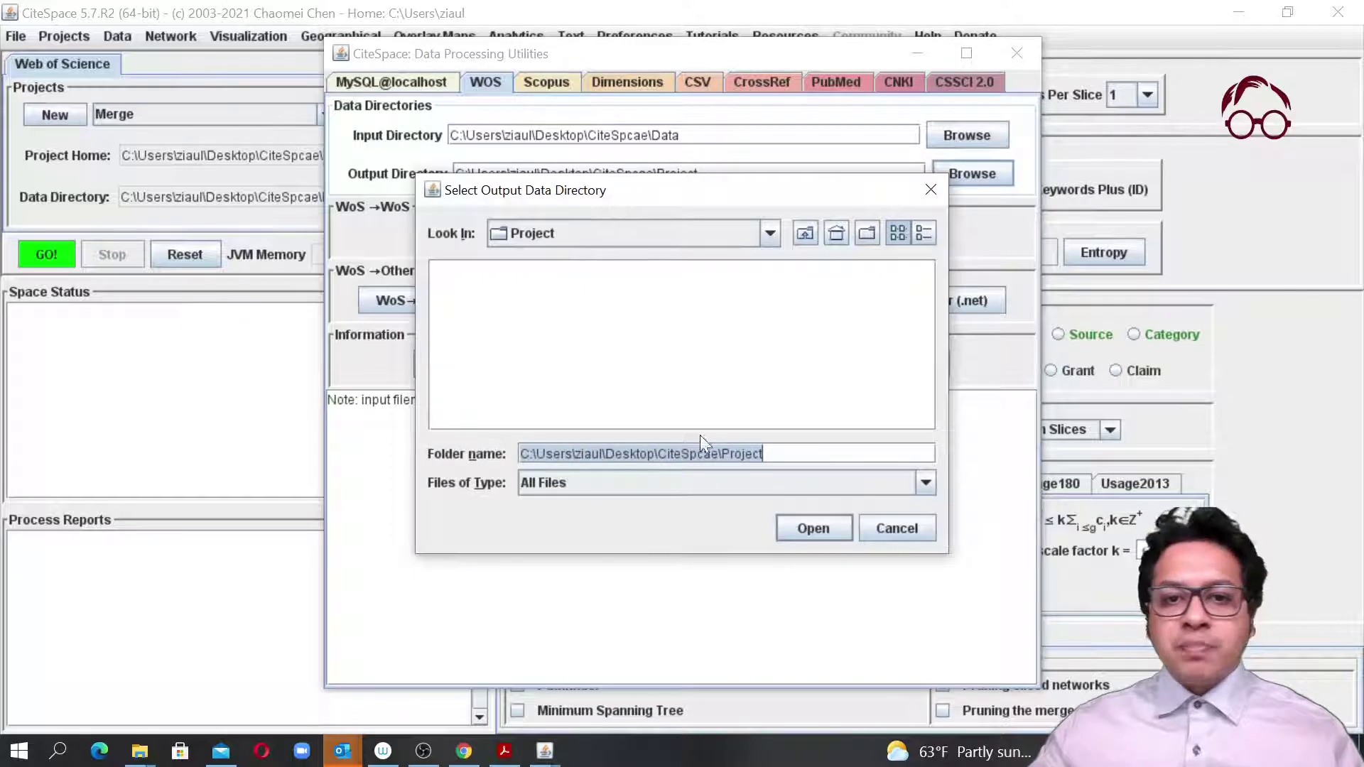
pyautogui.click(825, 534)
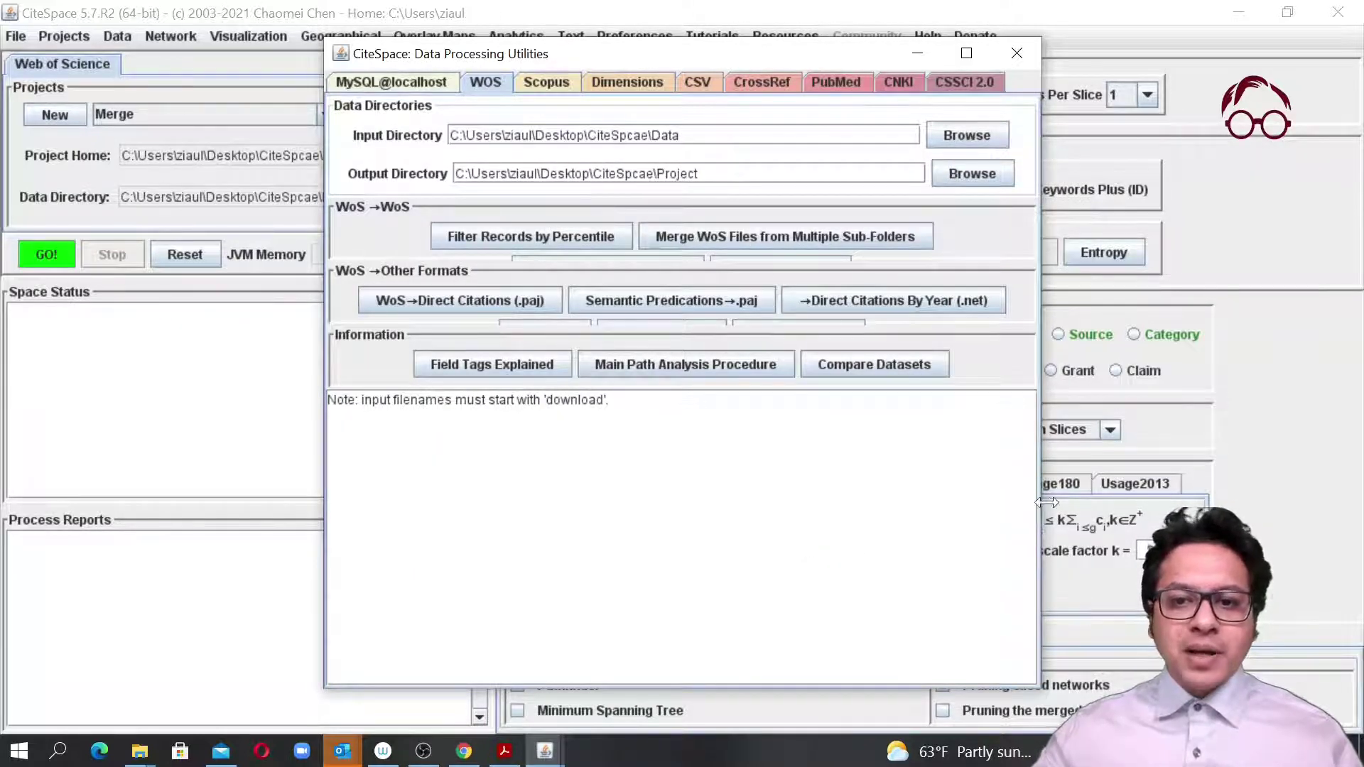
# Step: Run Remove Duplicates (WoS) with Article and Single Source selected, review the report, and close the Data Processing Utilities
pyautogui.moveTo(1045, 502); pyautogui.dragTo(1290, 503)
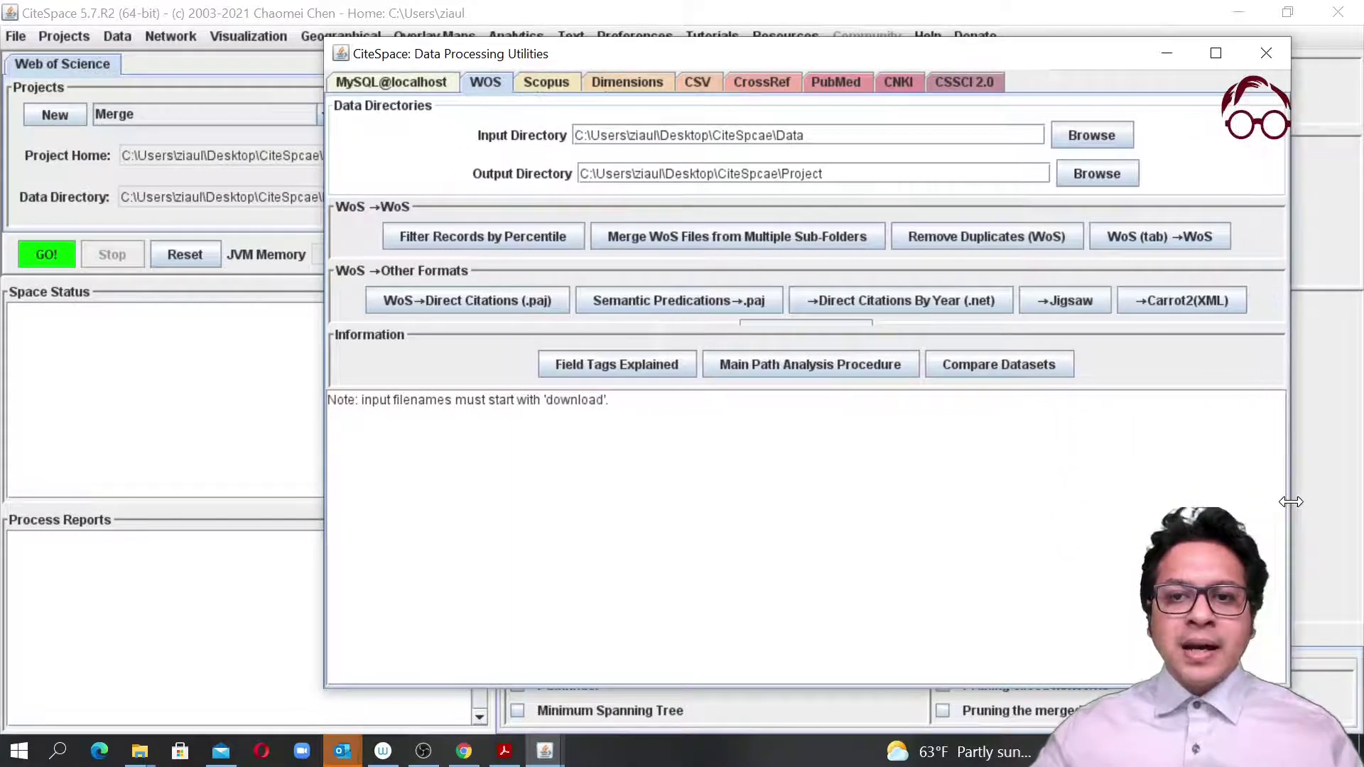
pyautogui.click(986, 238)
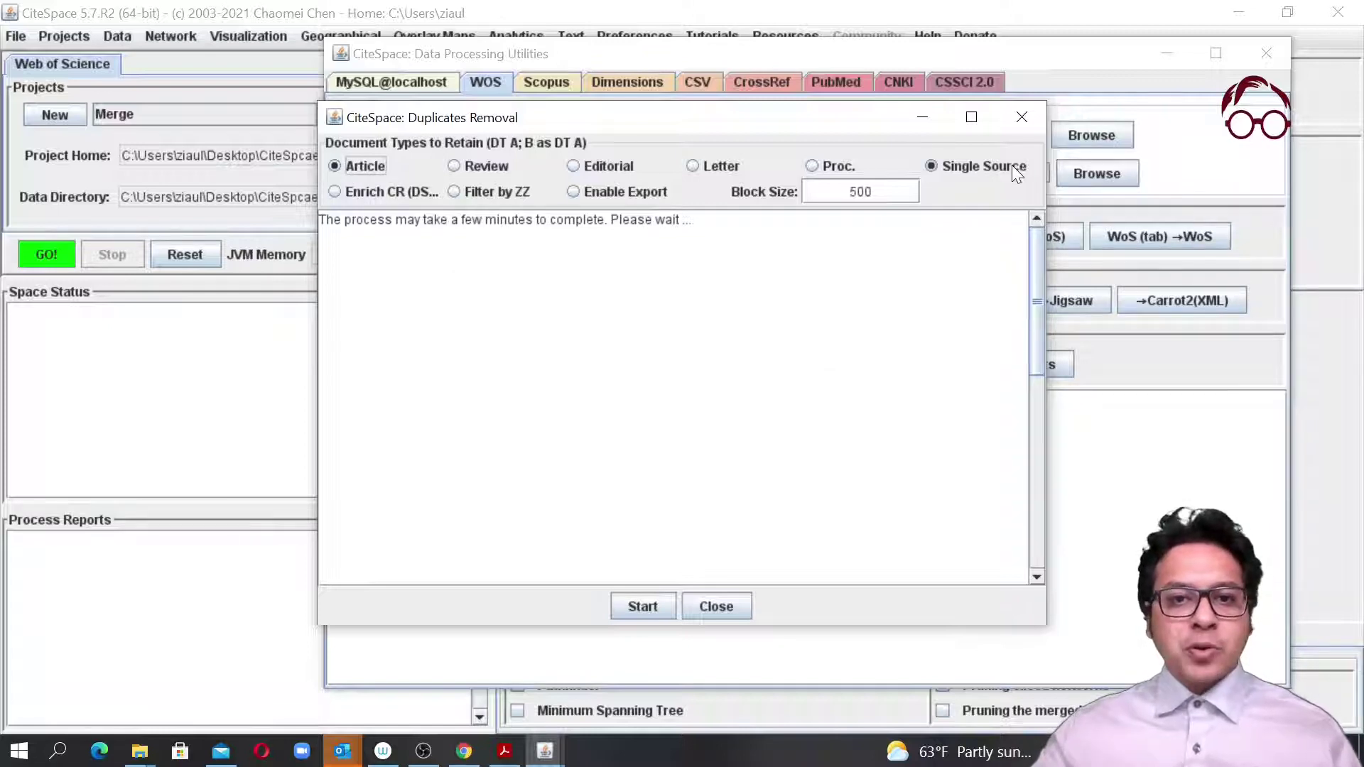
pyautogui.click(642, 605)
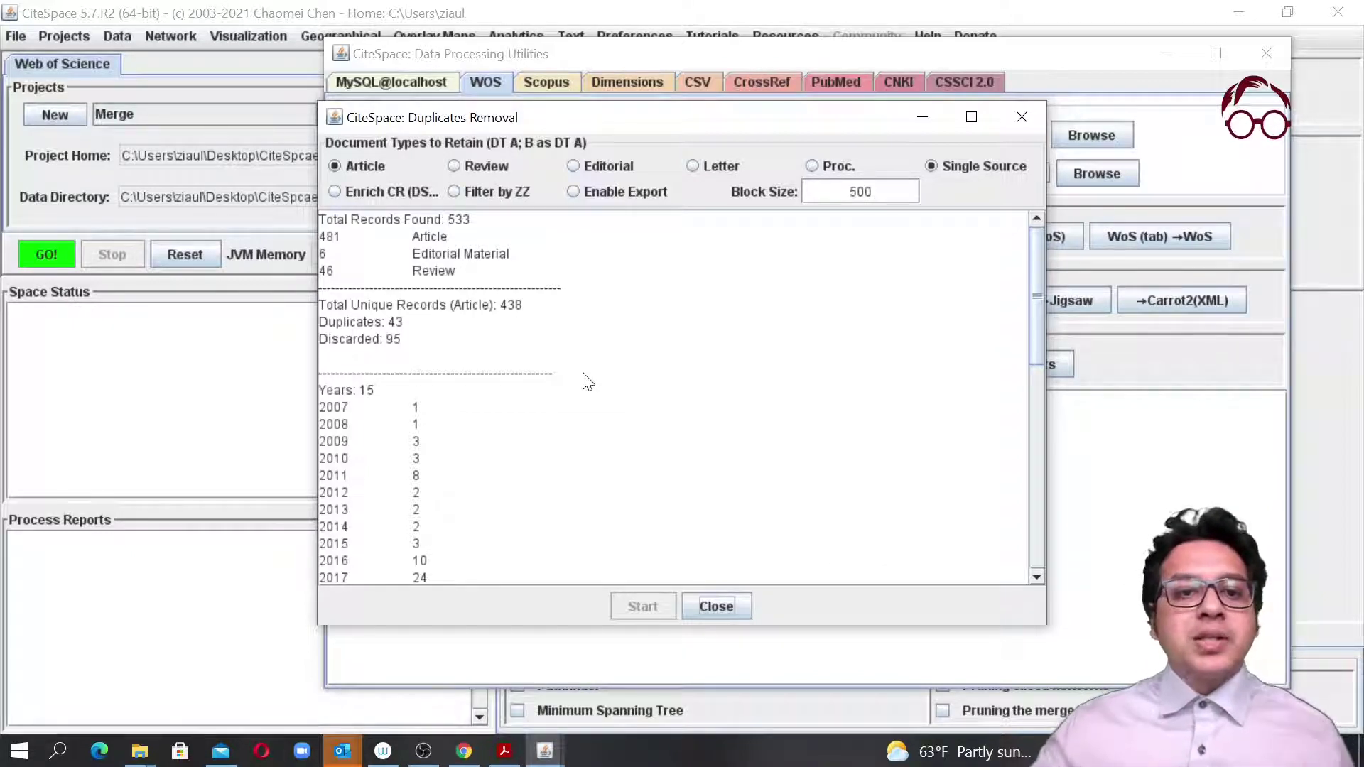
pyautogui.scroll(-3, 584, 377)
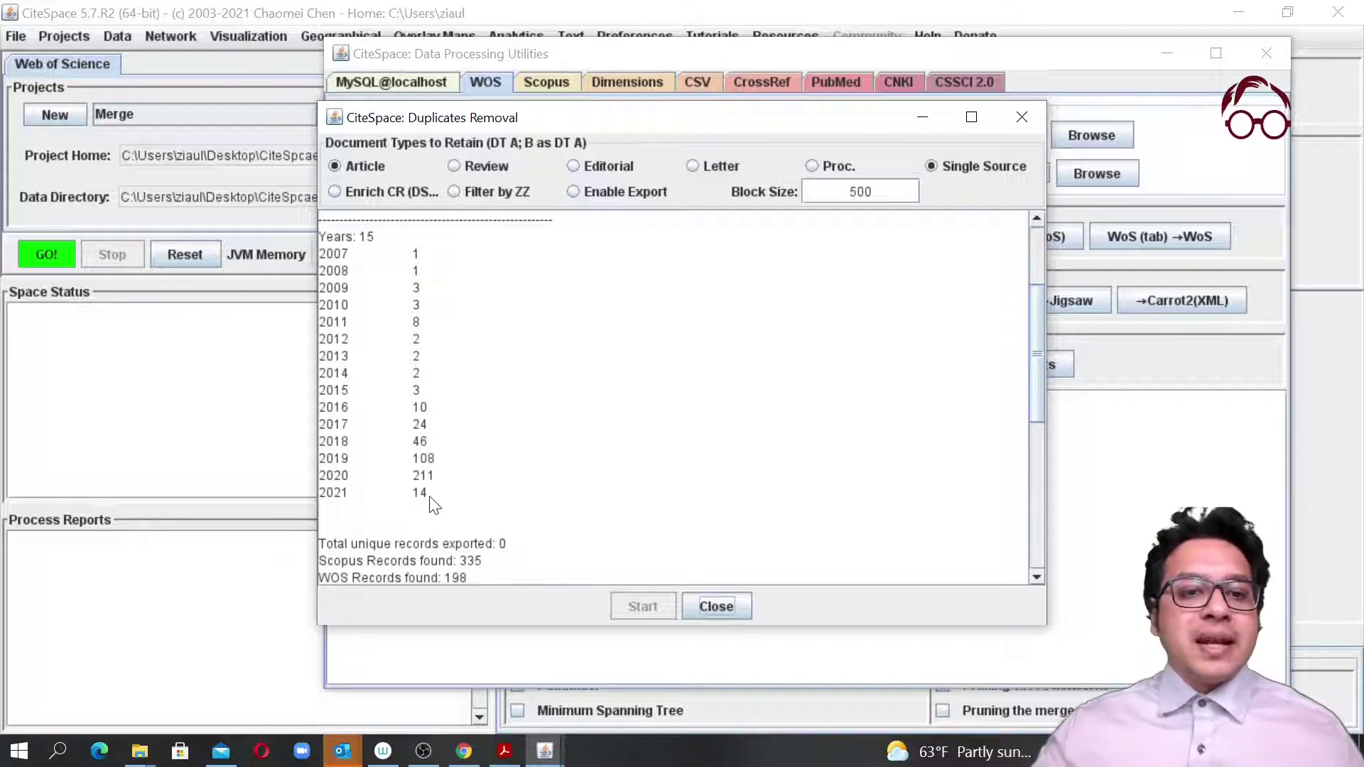
pyautogui.scroll(-2, 571, 493)
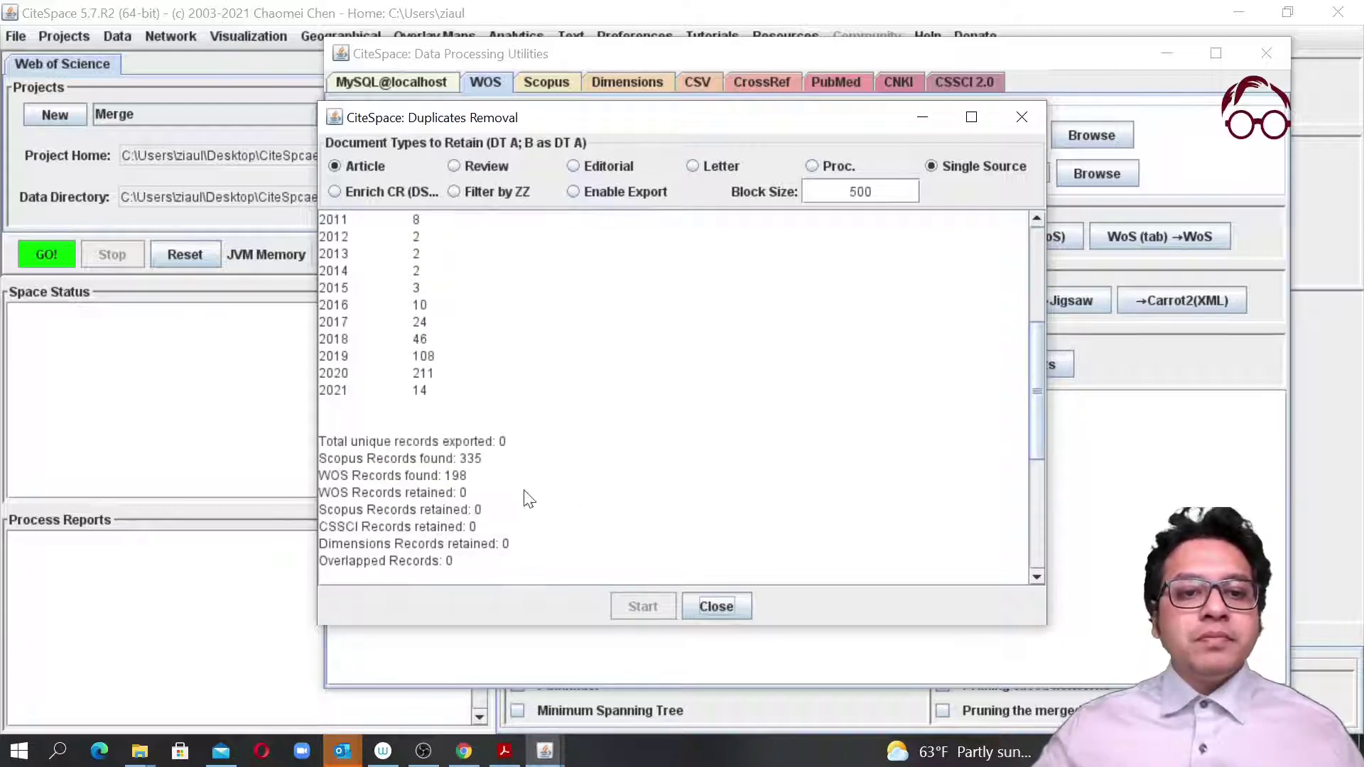
pyautogui.click(724, 608)
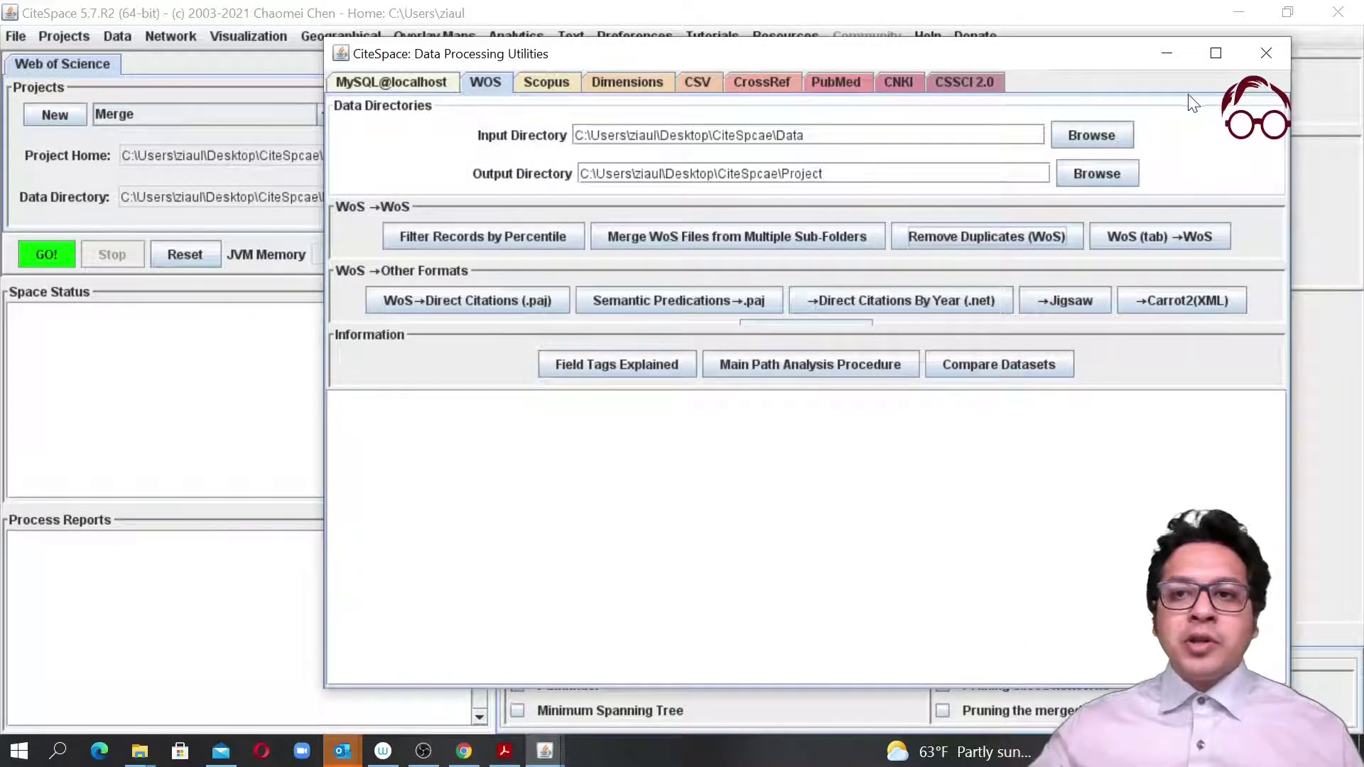
pyautogui.click(1271, 63)
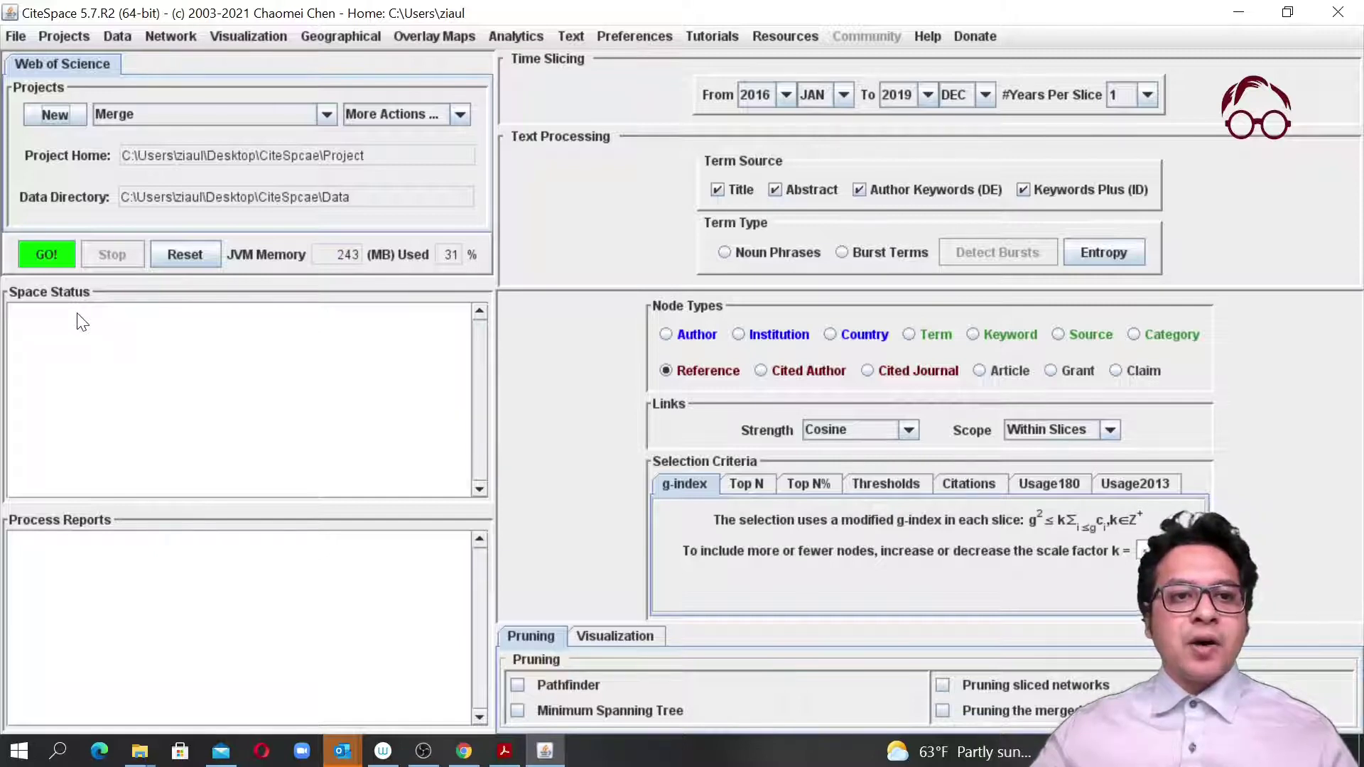
# Step: Run the Merge project for 2016–2019, dismiss the visualization options, and set the time slicing start year to 2007
pyautogui.click(50, 253)
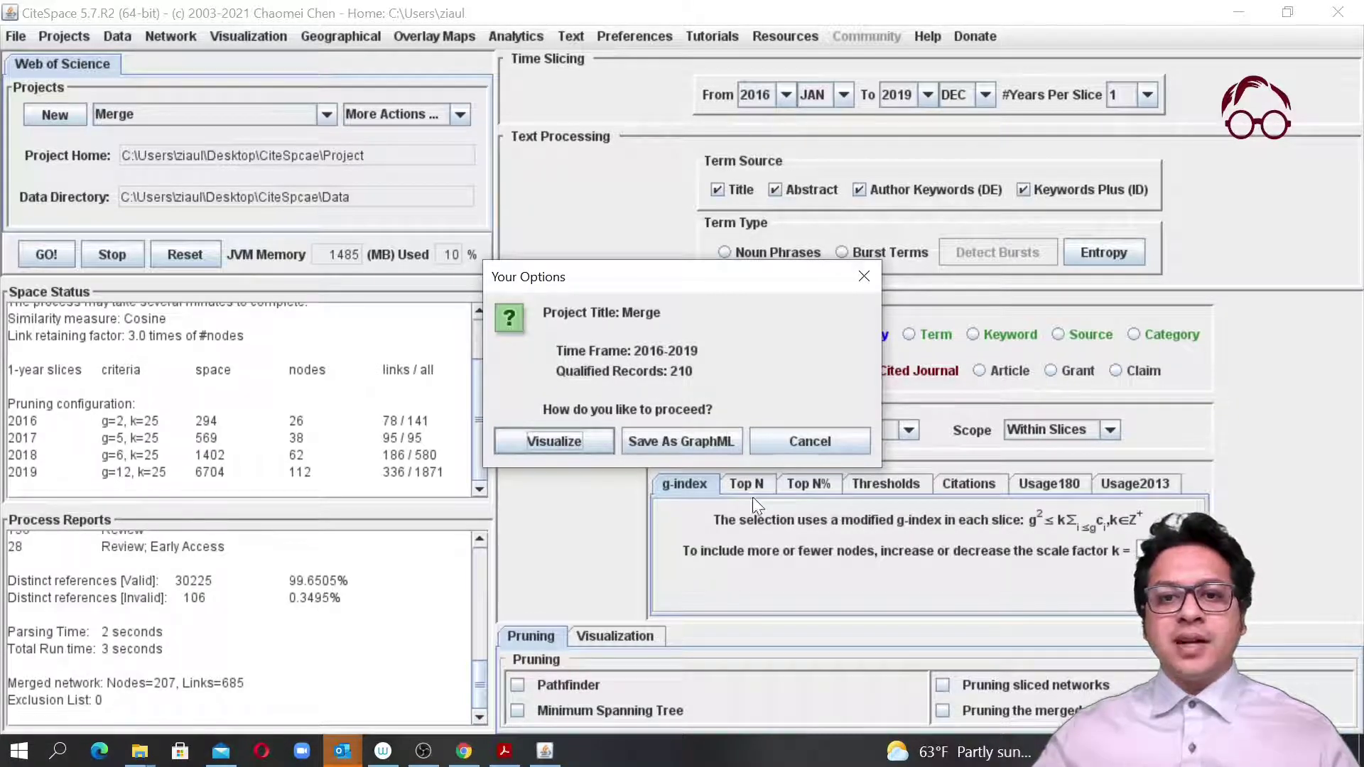
pyautogui.click(789, 441)
pyautogui.click(785, 95)
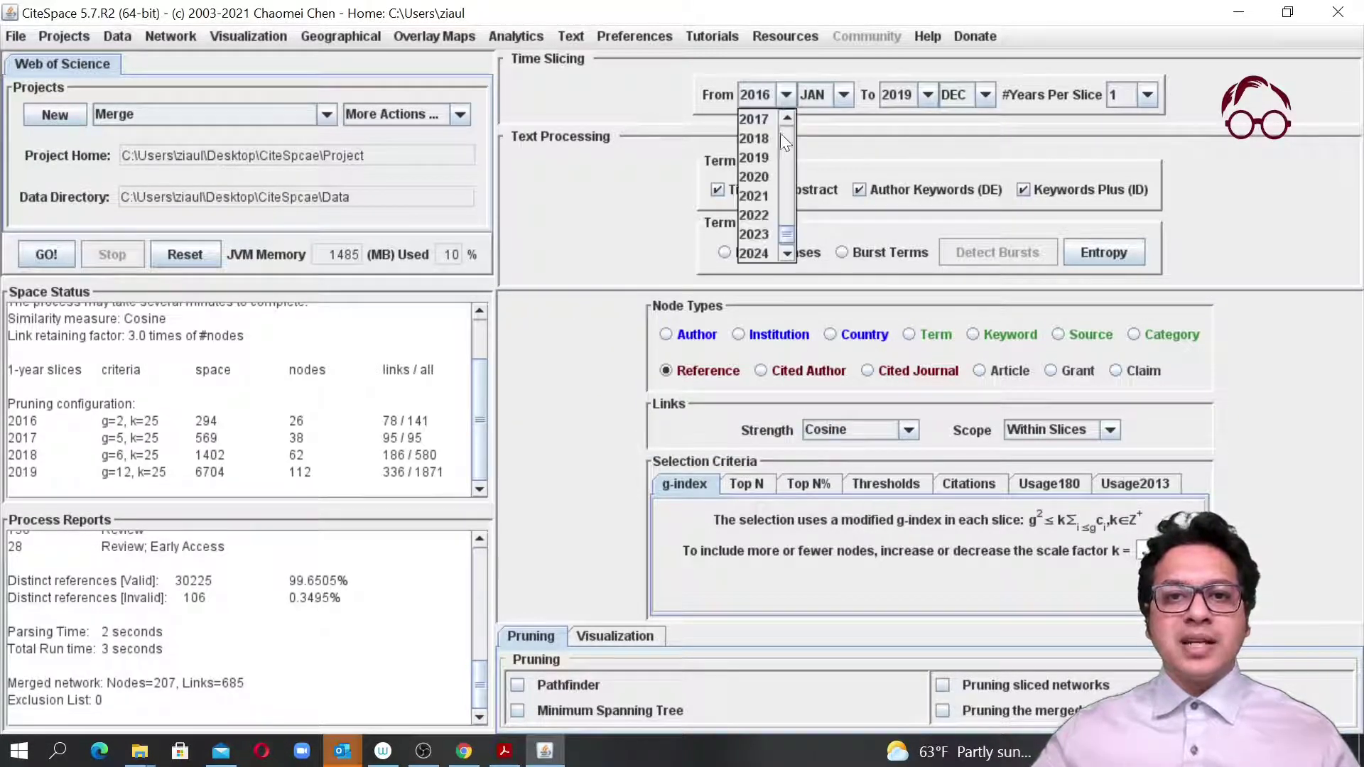
pyautogui.click(787, 118)
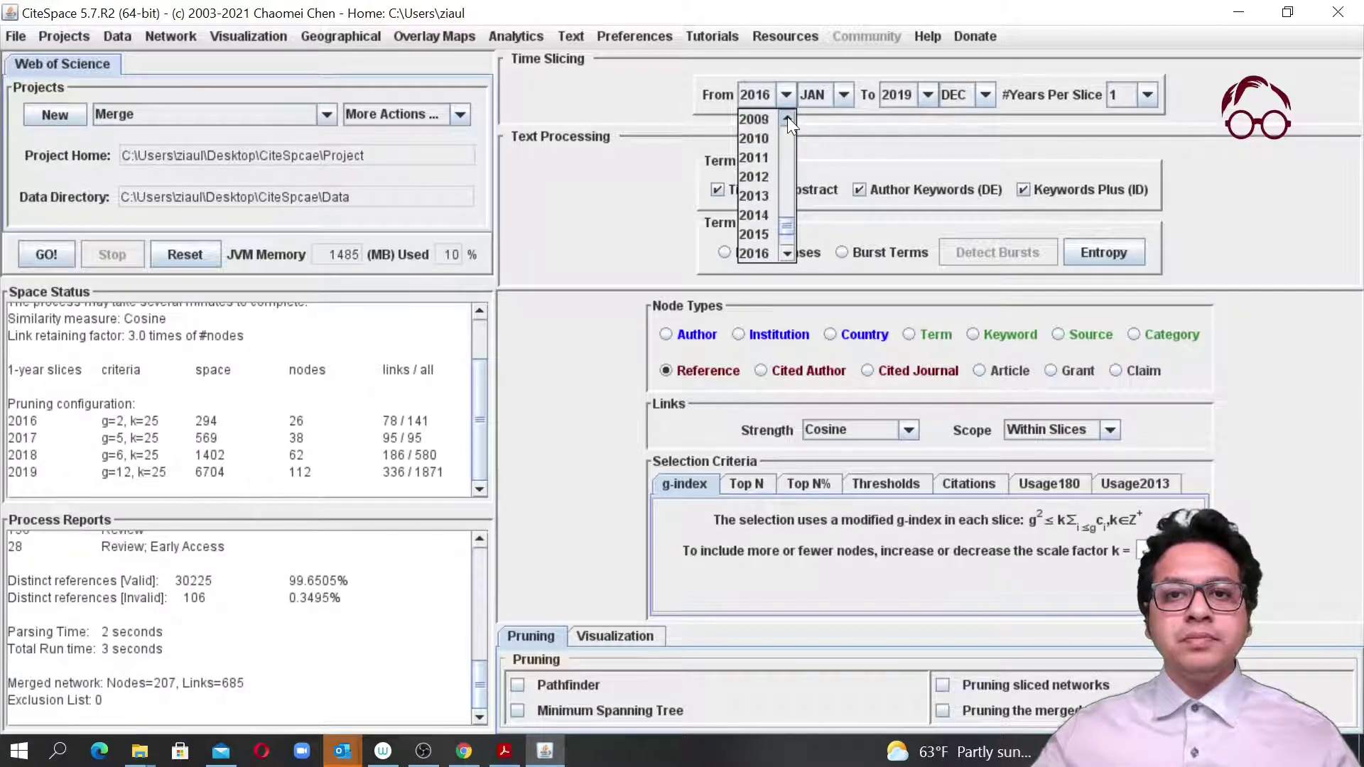
pyautogui.click(786, 118)
pyautogui.click(786, 118)
pyautogui.click(766, 126)
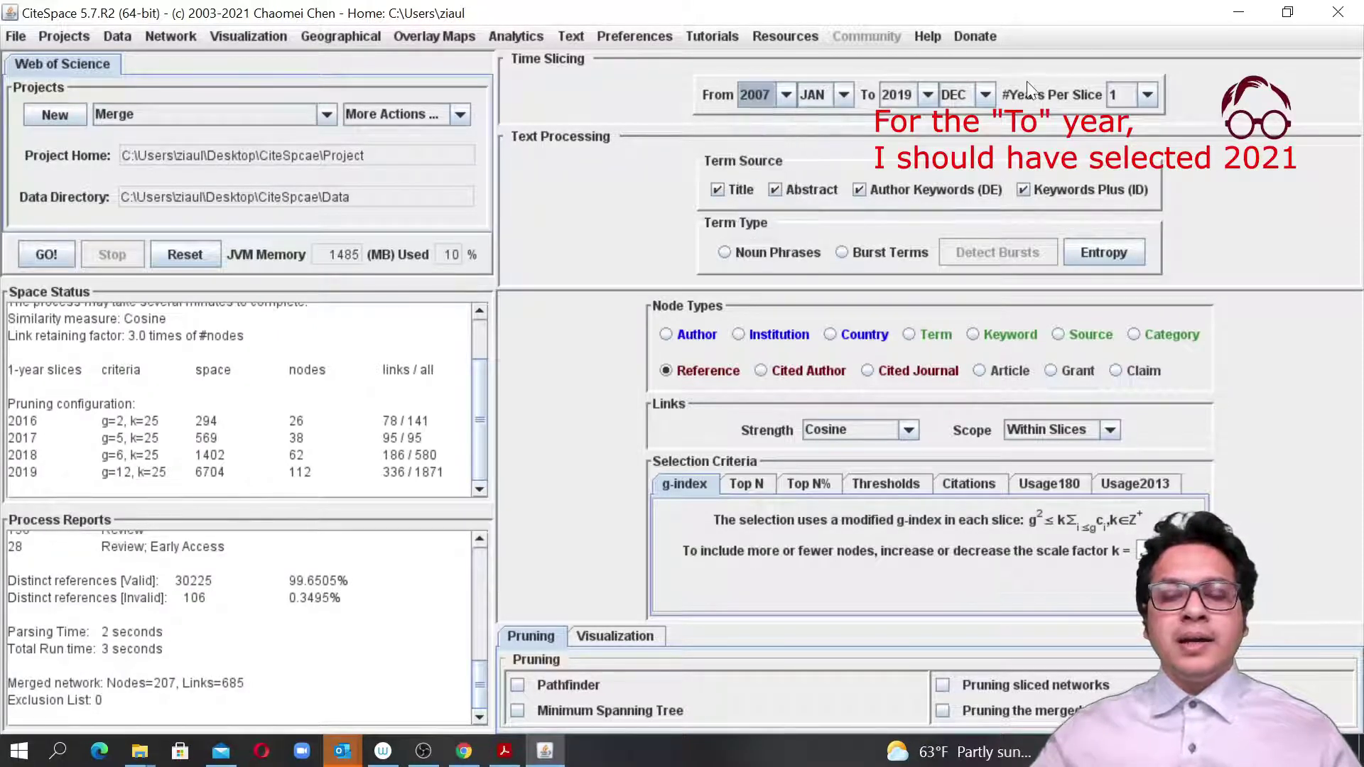
# Step: Use the Top N selection criterion with the top 50 levels per slice, and run and visualize the merged network
pyautogui.click(748, 487)
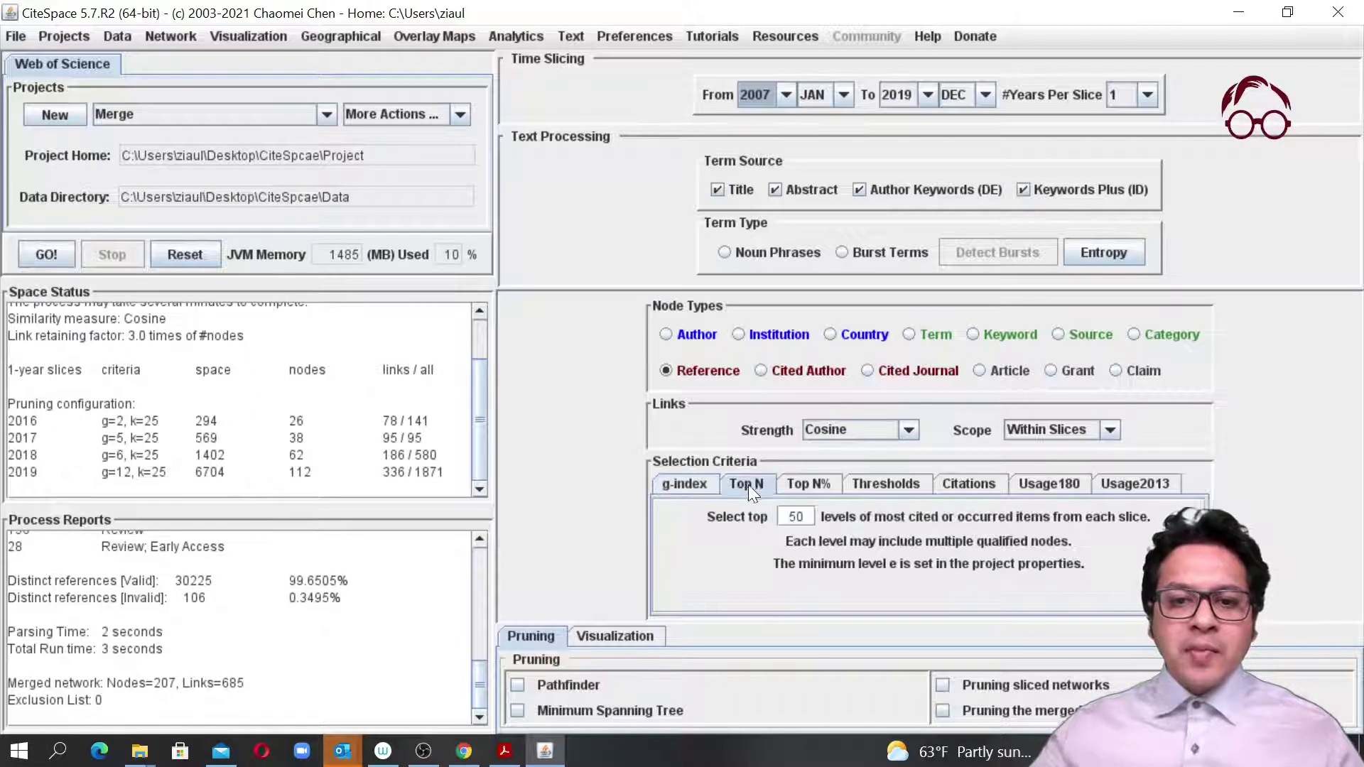
pyautogui.click(801, 516)
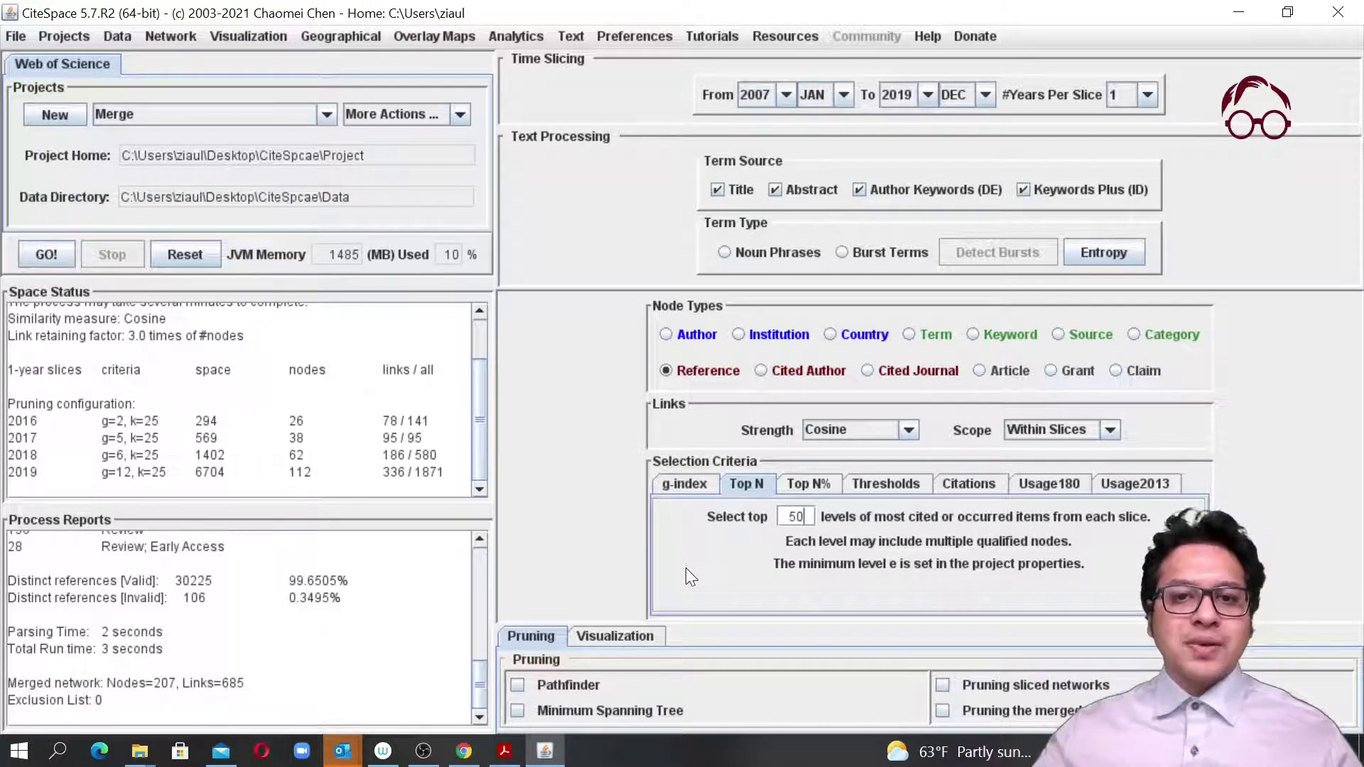
pyautogui.click(45, 254)
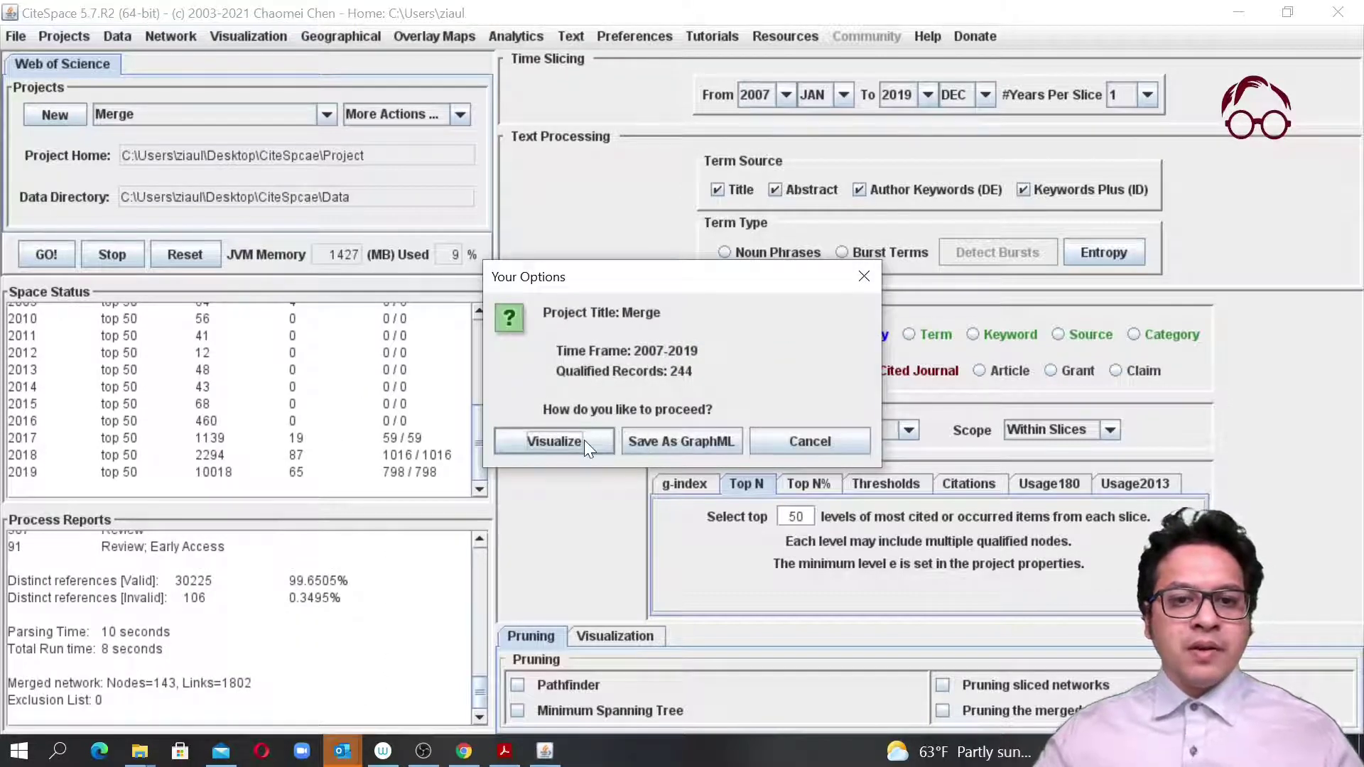
pyautogui.click(553, 442)
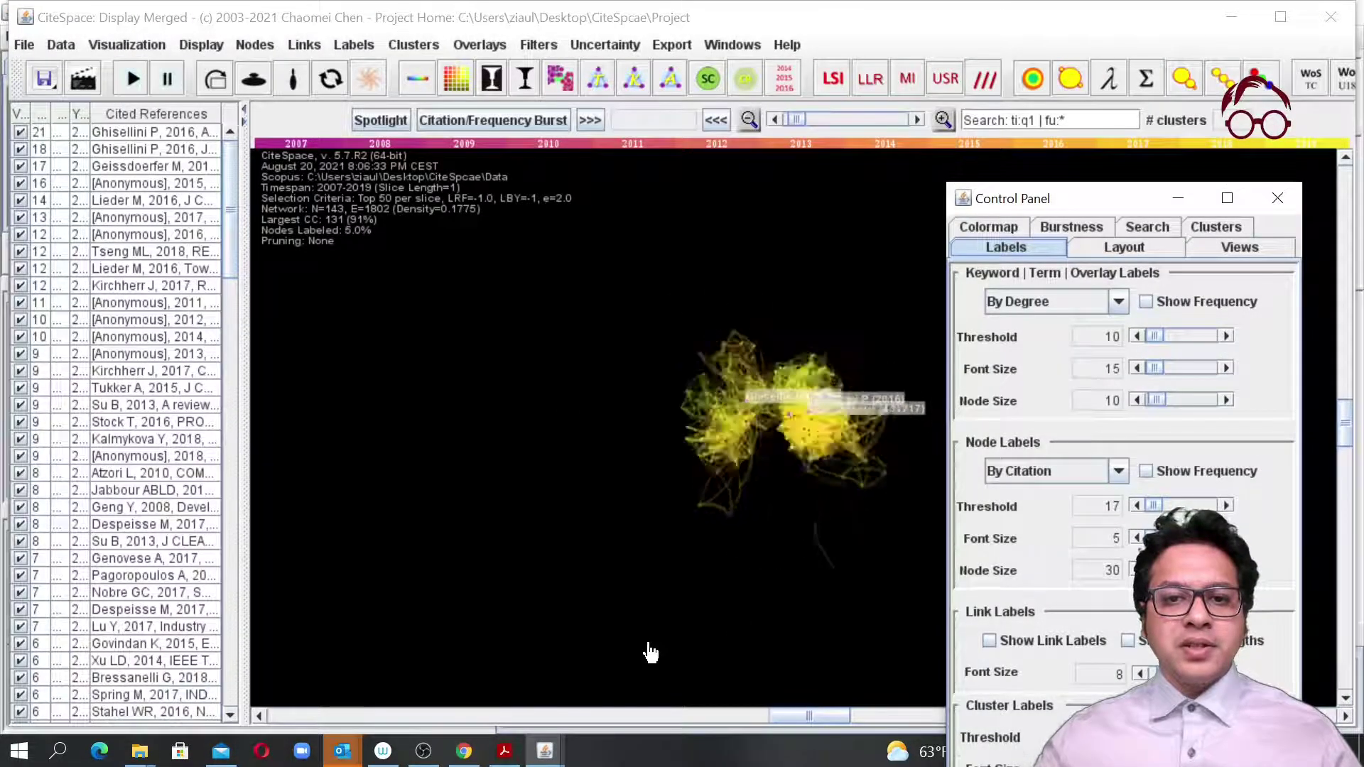
# Step: Move the Control Panel aside and divide the cited-reference network into labelled clusters
pyautogui.moveTo(1139, 204); pyautogui.dragTo(1223, 141)
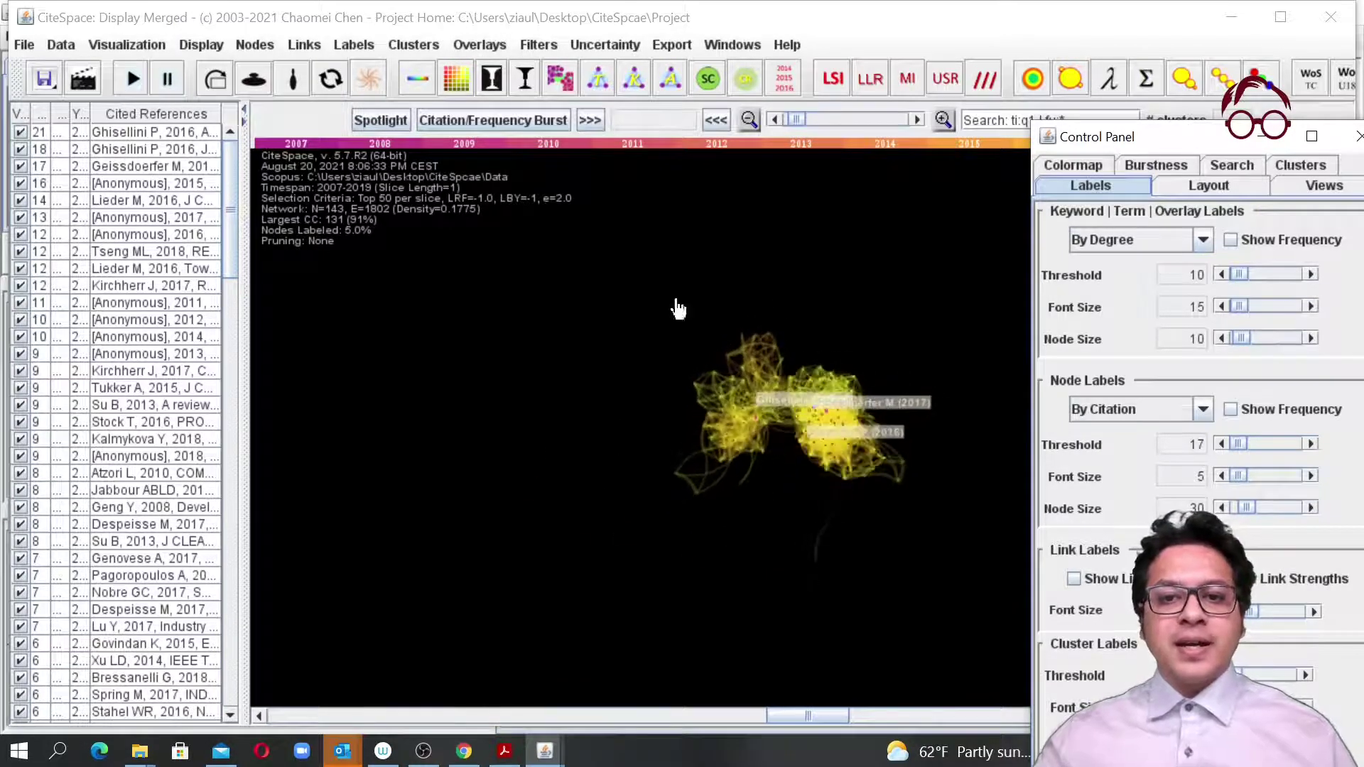
pyautogui.click(572, 633)
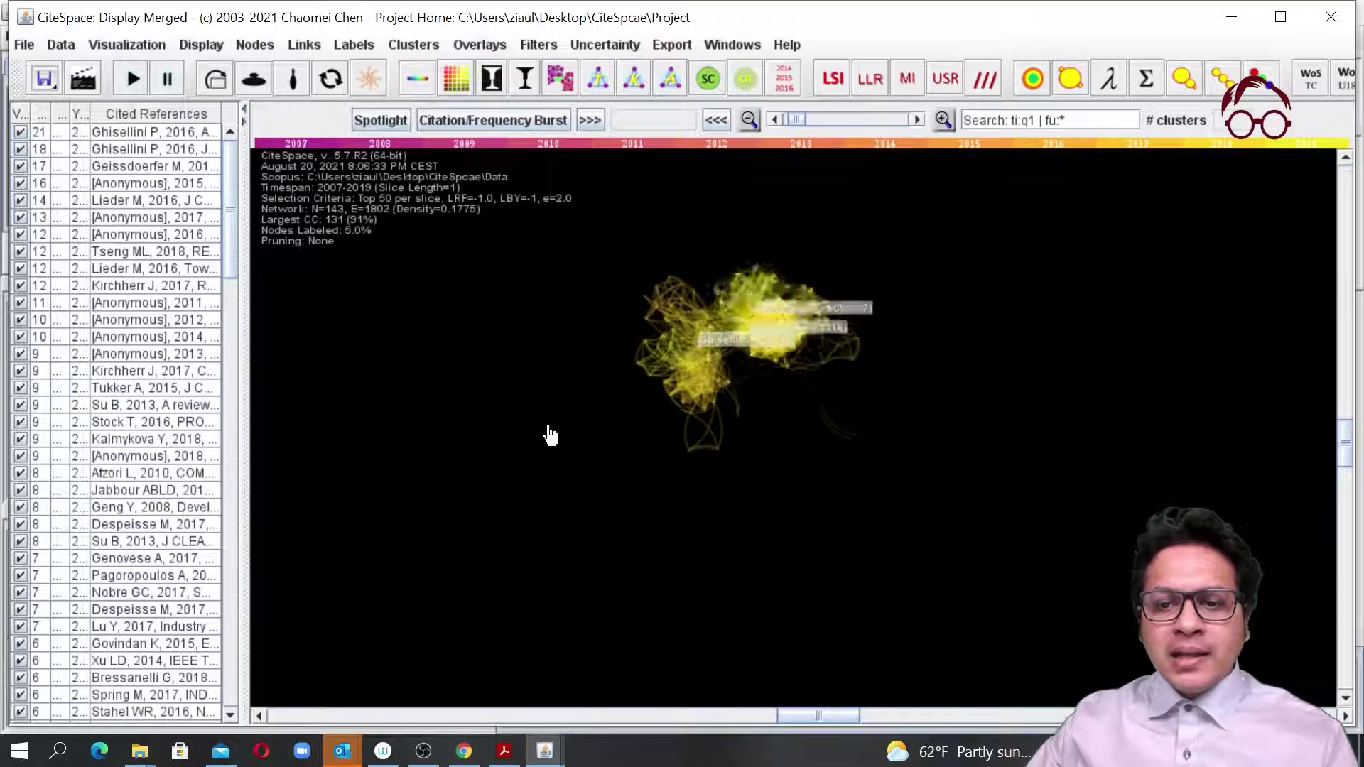
pyautogui.click(559, 77)
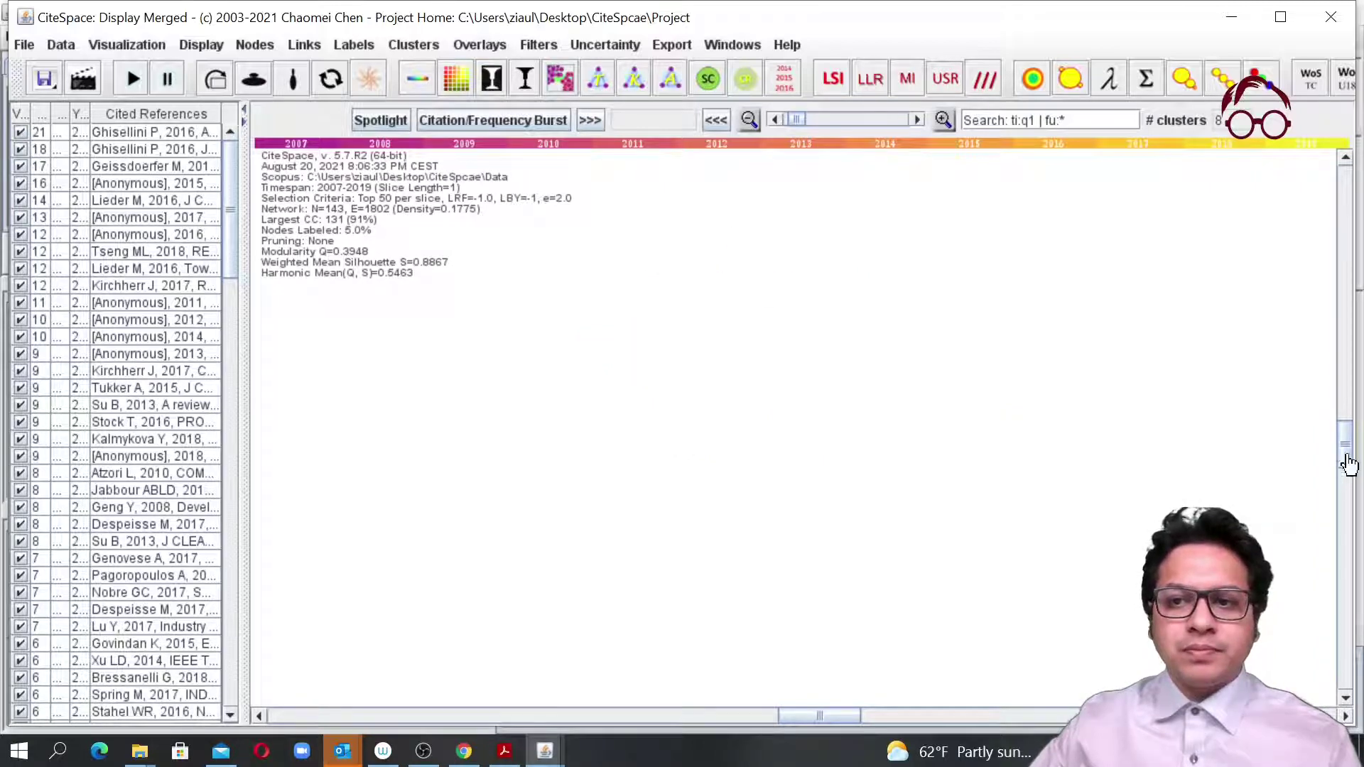
pyautogui.moveTo(1345, 455); pyautogui.dragTo(1349, 181)
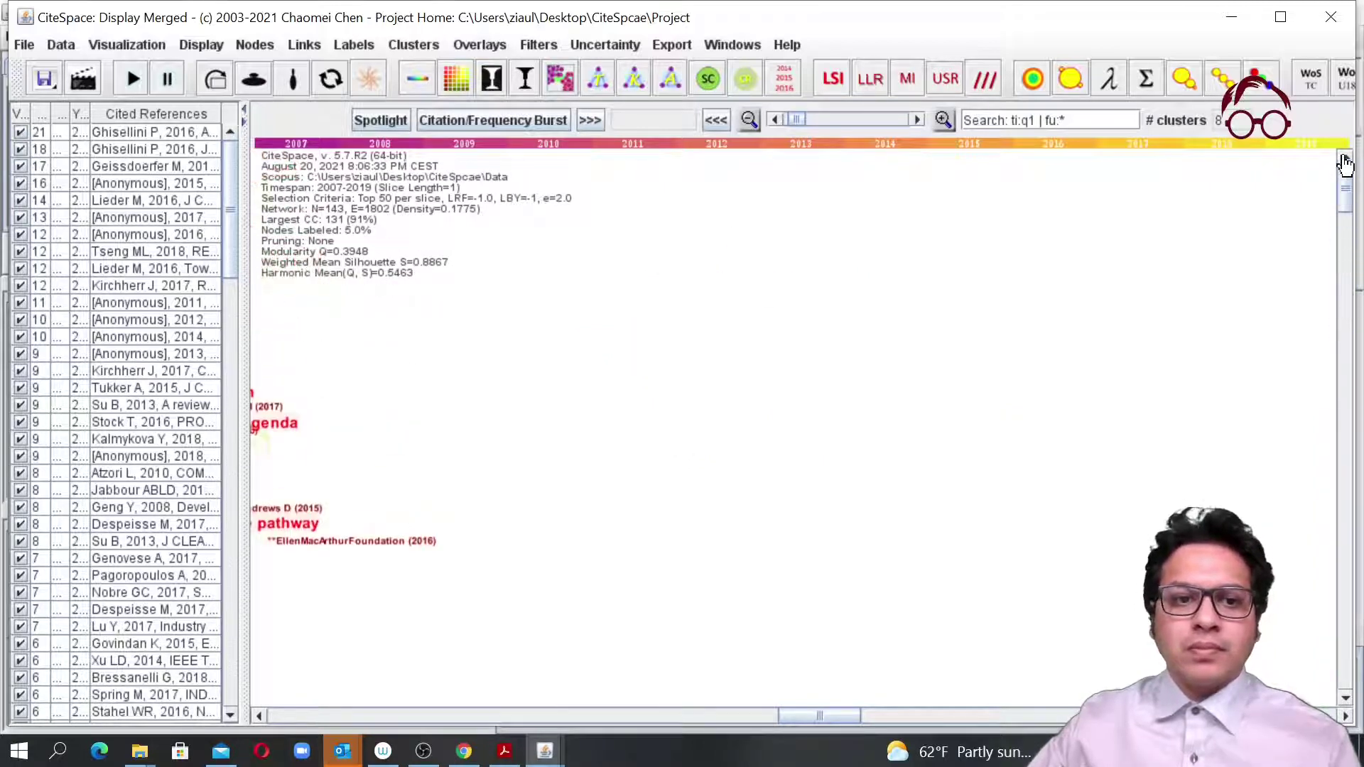
pyautogui.moveTo(808, 717); pyautogui.dragTo(442, 715)
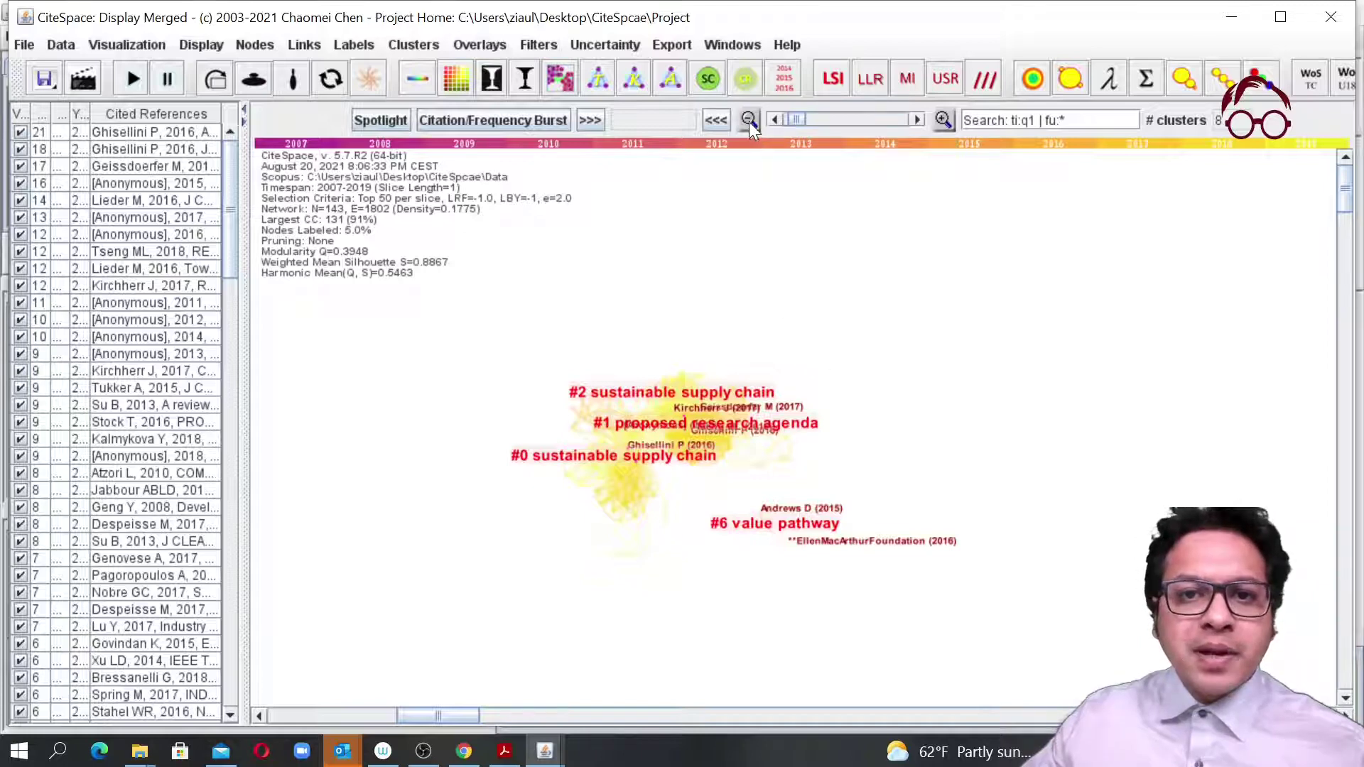
pyautogui.click(917, 120)
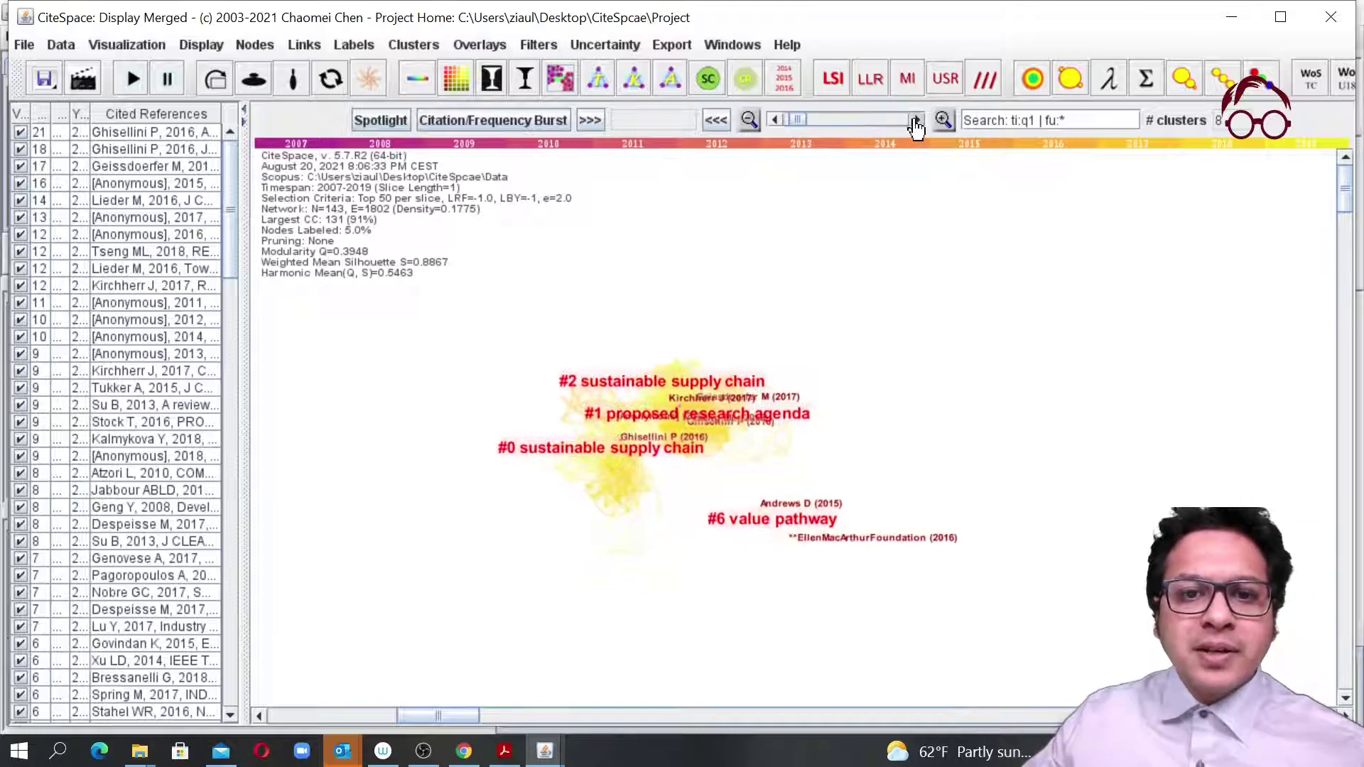
pyautogui.moveTo(916, 120); pyautogui.dragTo(916, 121)
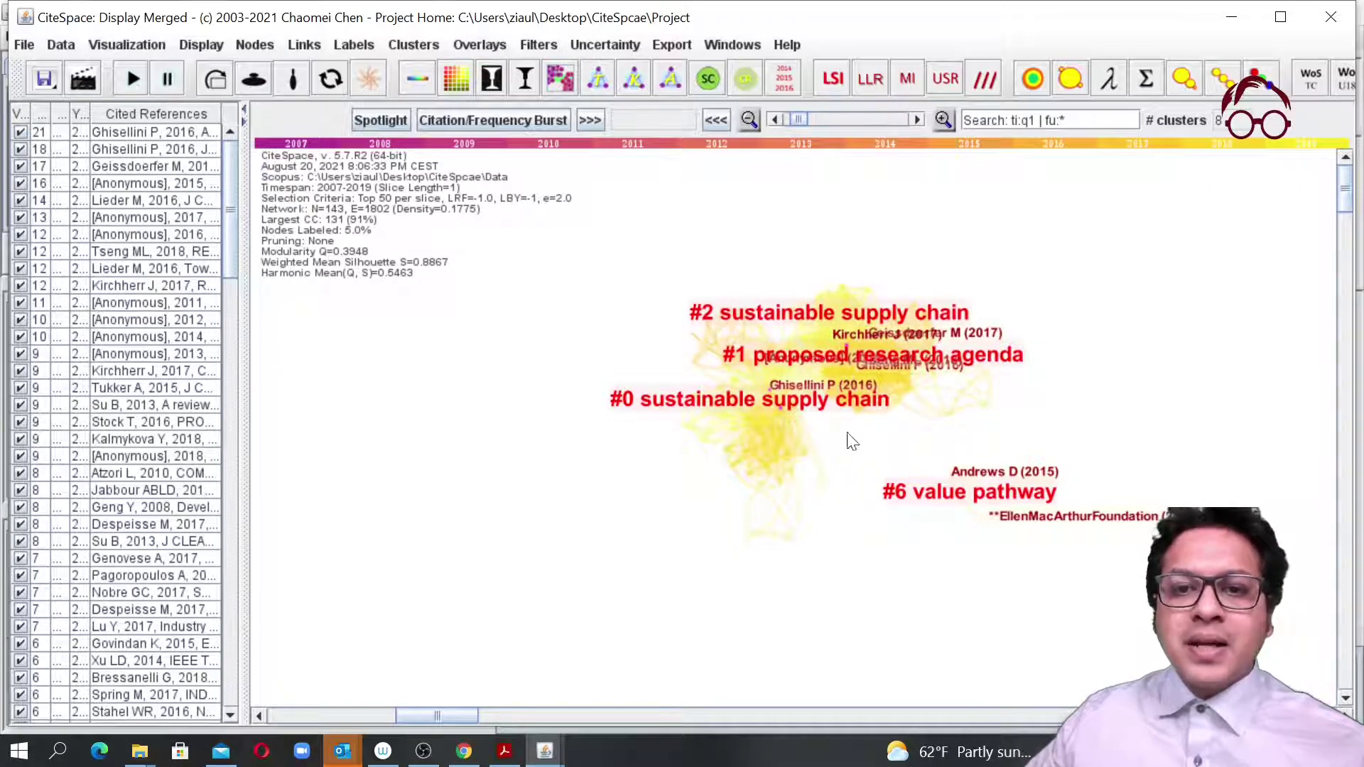
# Step: Label the clusters with title terms, switch the labels to keywords, and colour the network by cluster
pyautogui.click(600, 74)
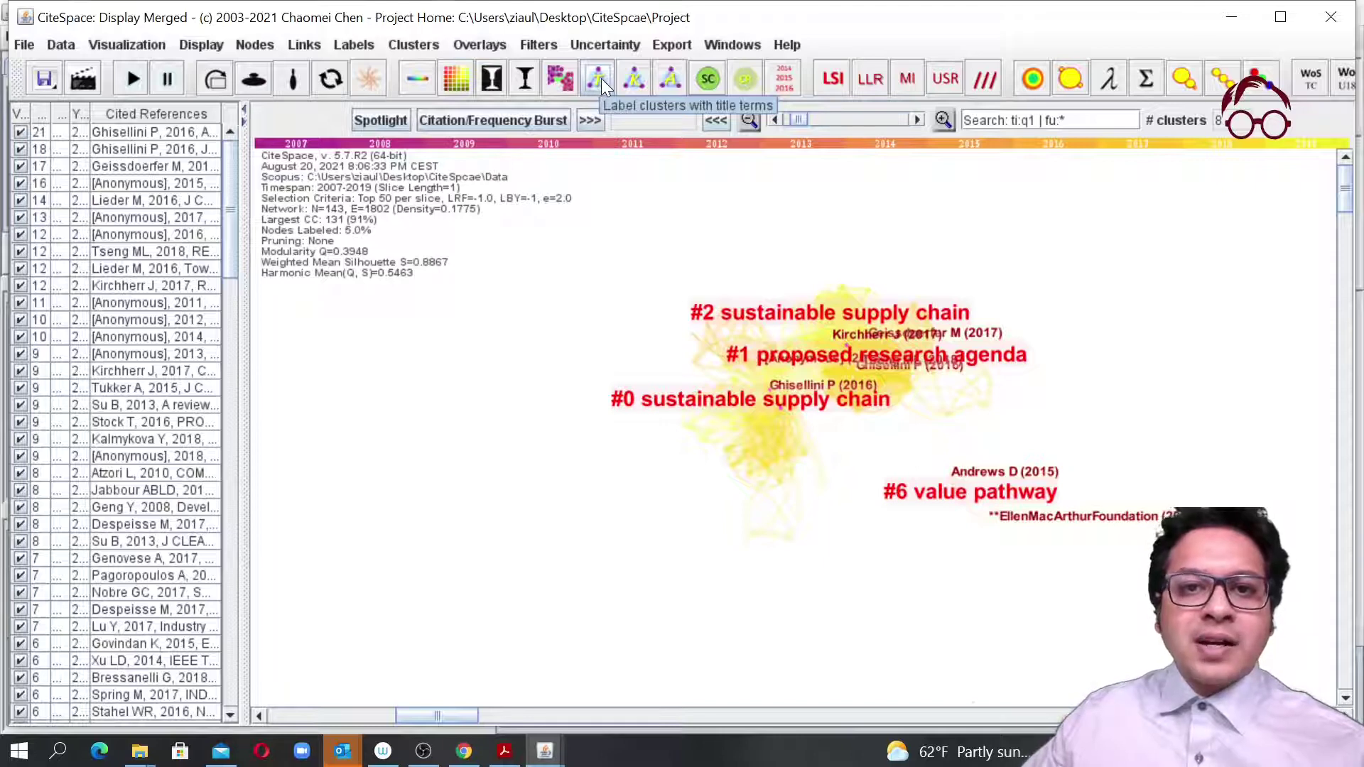
pyautogui.click(633, 80)
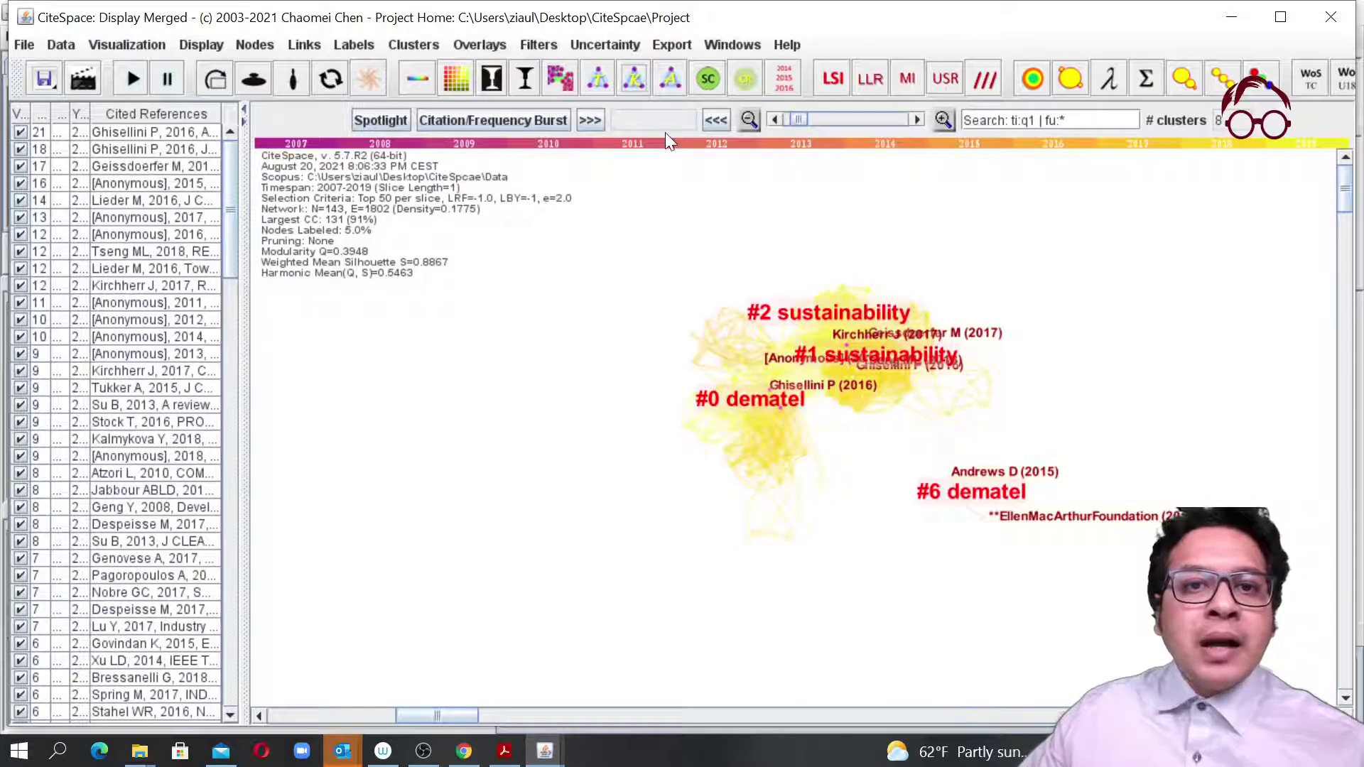
pyautogui.click(1269, 83)
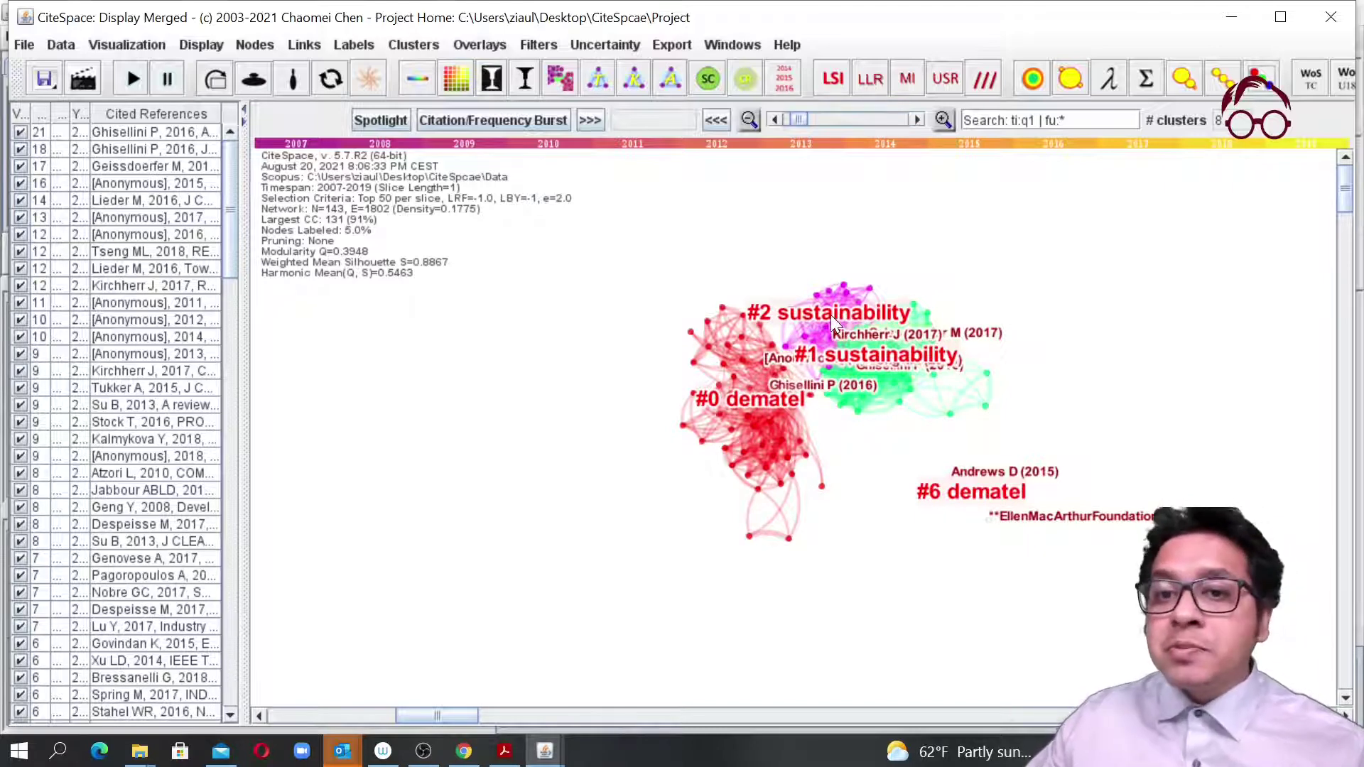
# Step: Bring back the Control Panel, change the network's layout to Timeline View, and minimize the Control Panel
pyautogui.click(544, 752)
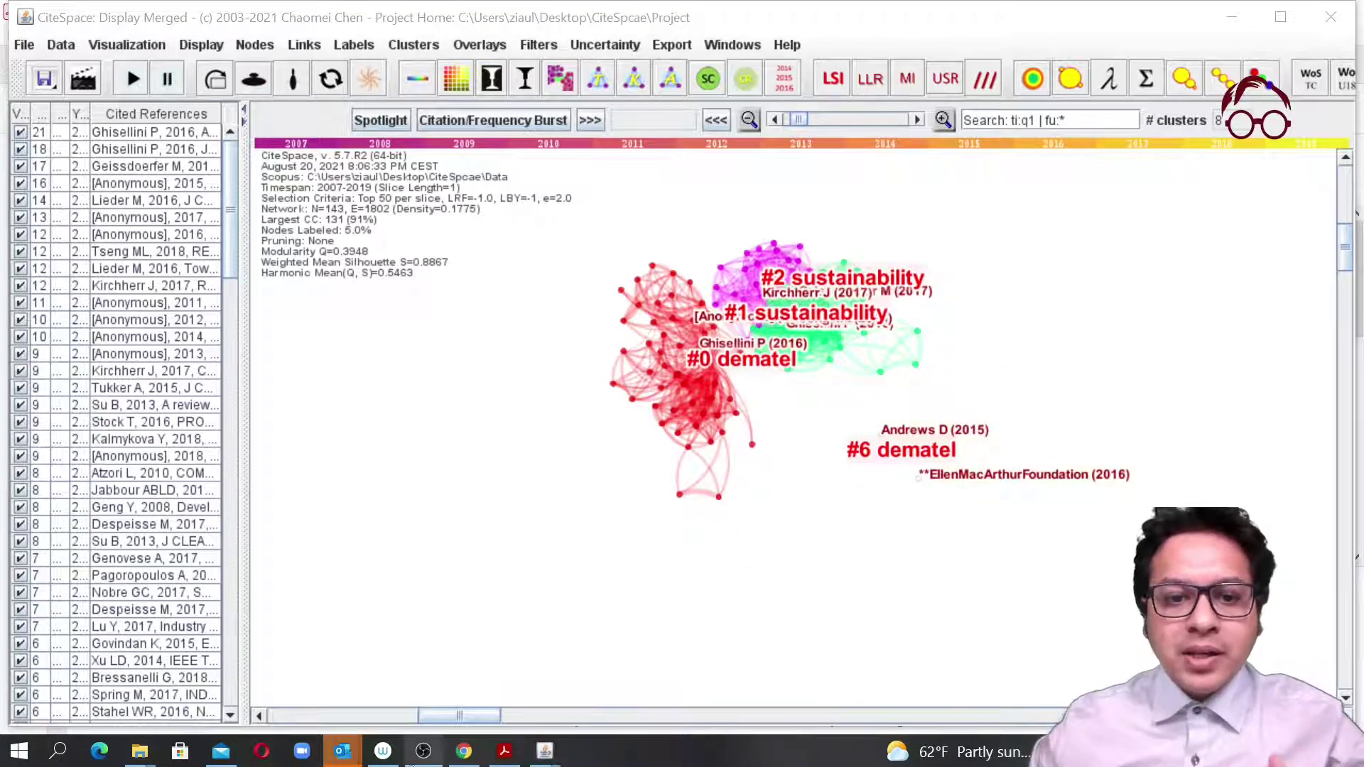
pyautogui.moveTo(545, 751)
pyautogui.click(791, 650)
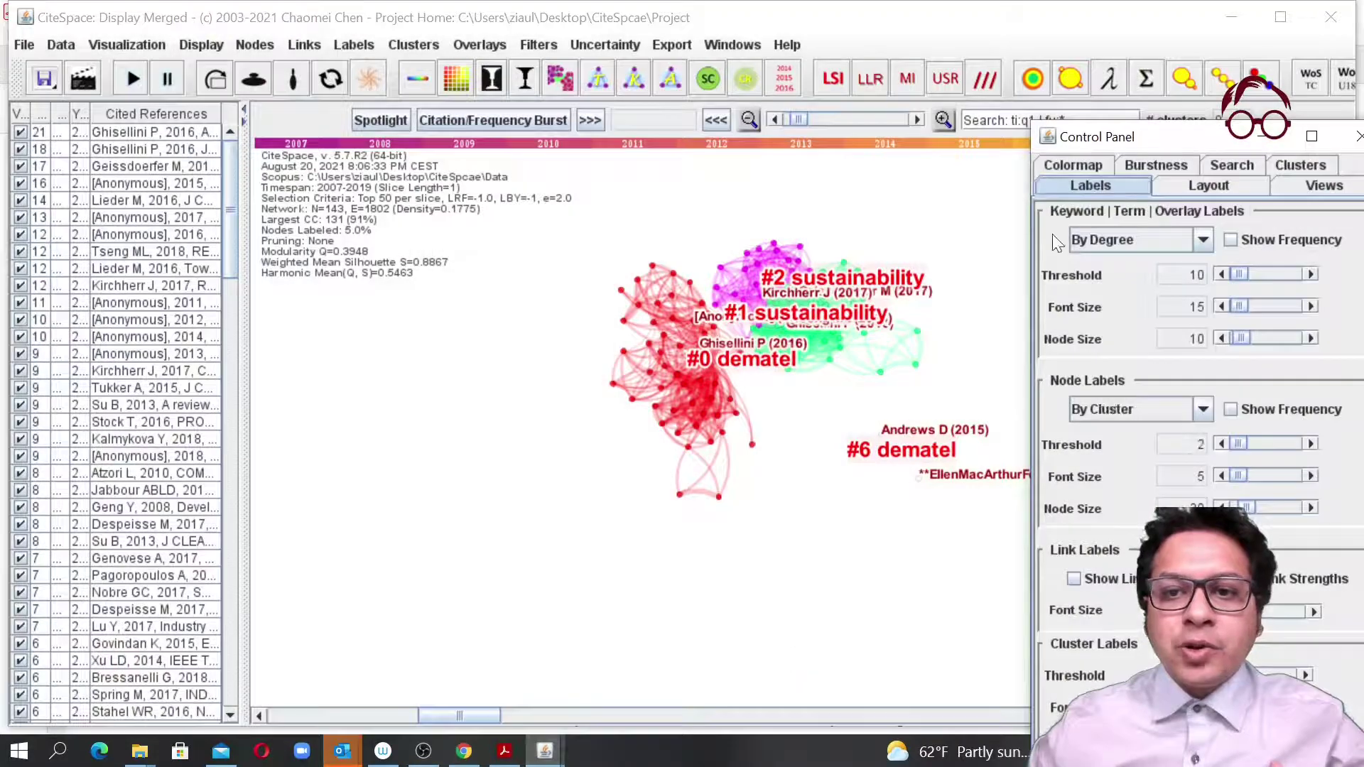
pyautogui.moveTo(1113, 150); pyautogui.dragTo(1106, 32)
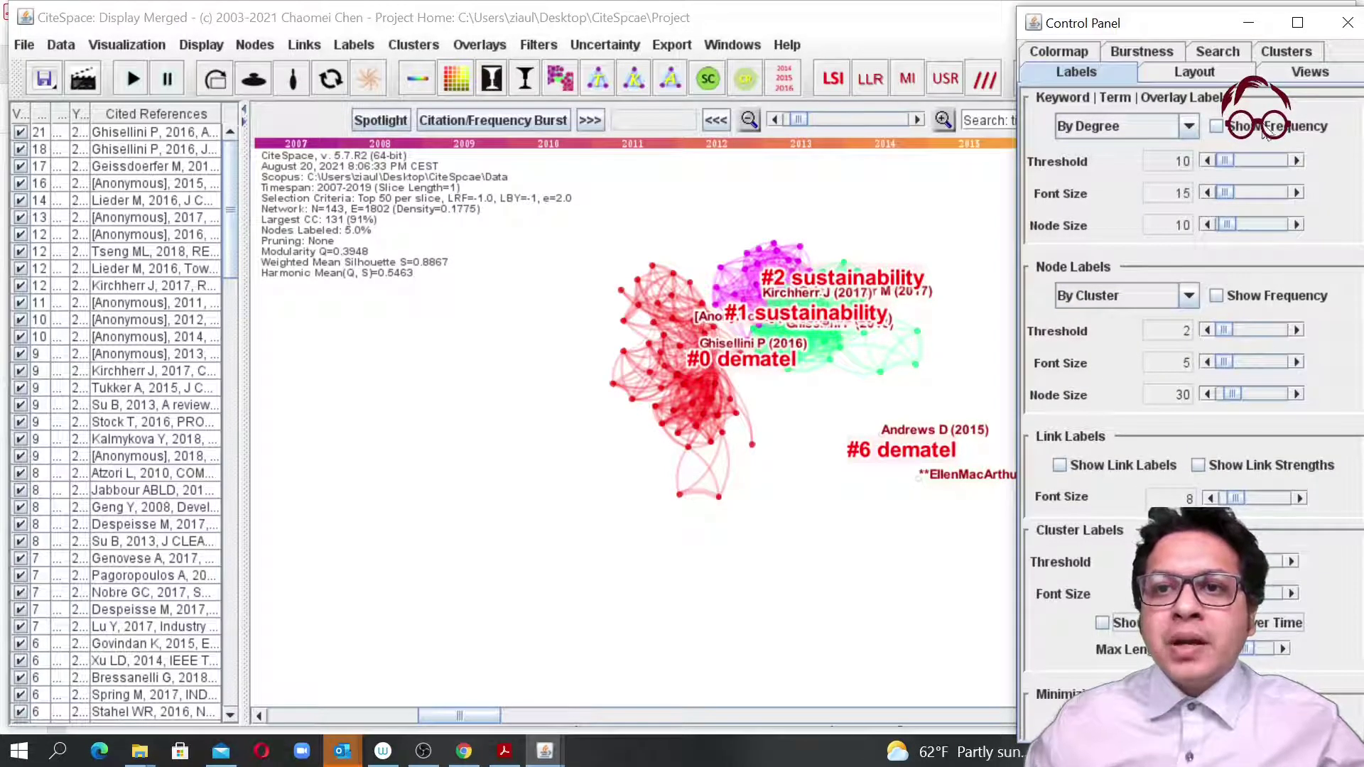
pyautogui.click(1209, 76)
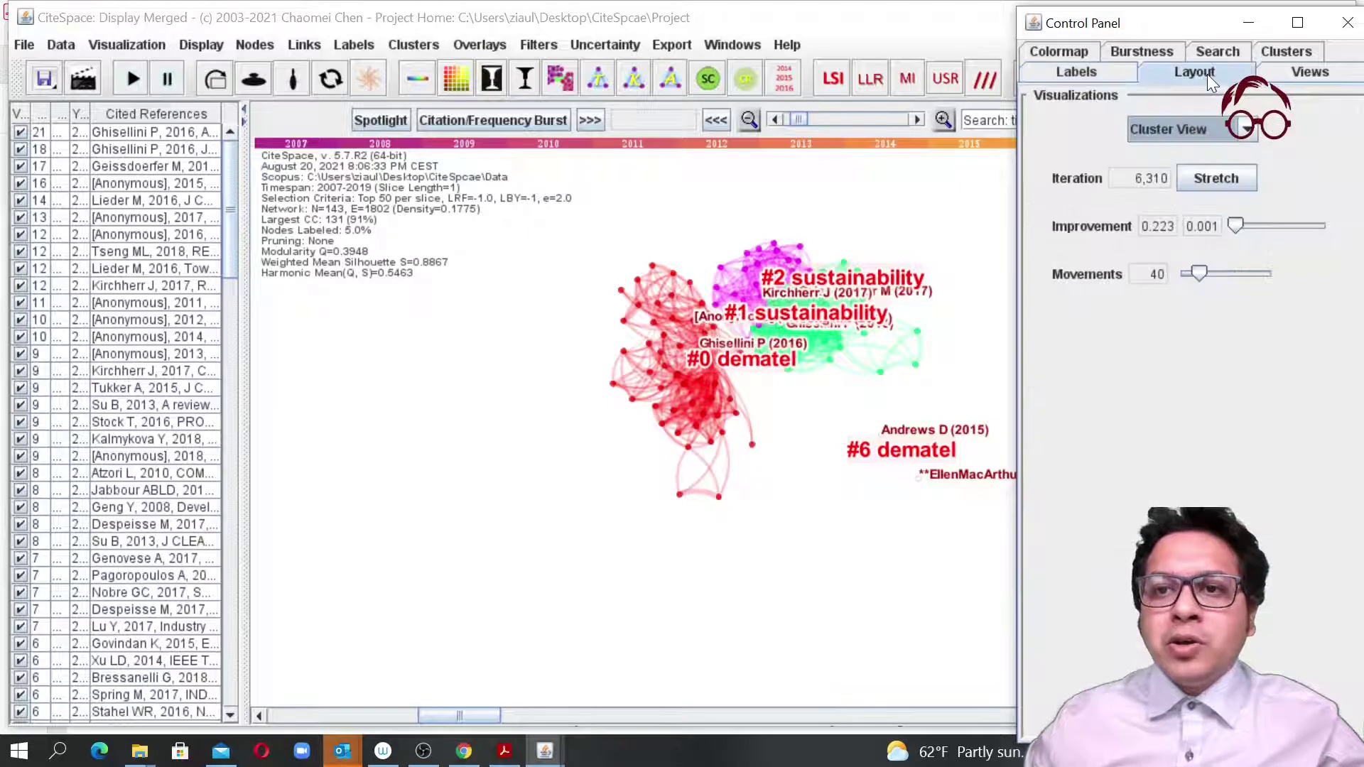
pyautogui.click(1245, 131)
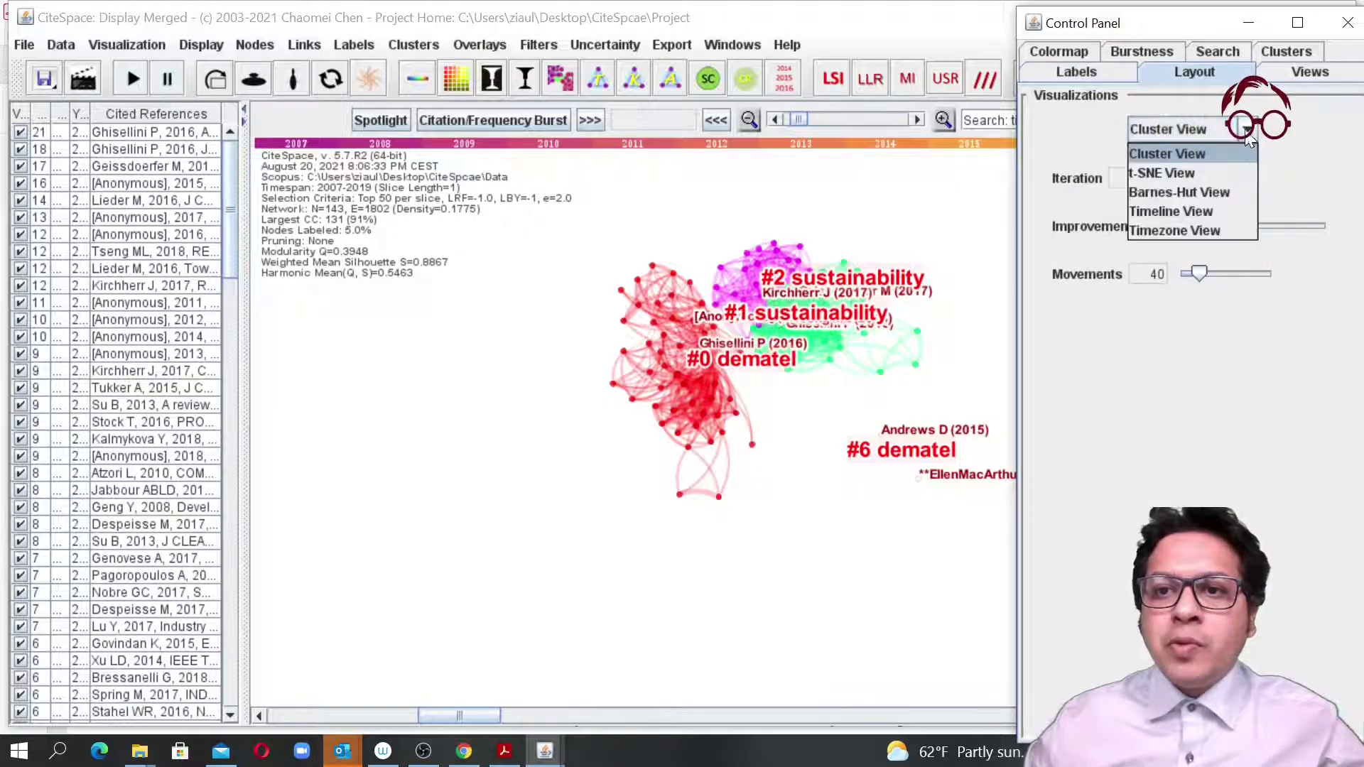
pyautogui.click(1204, 211)
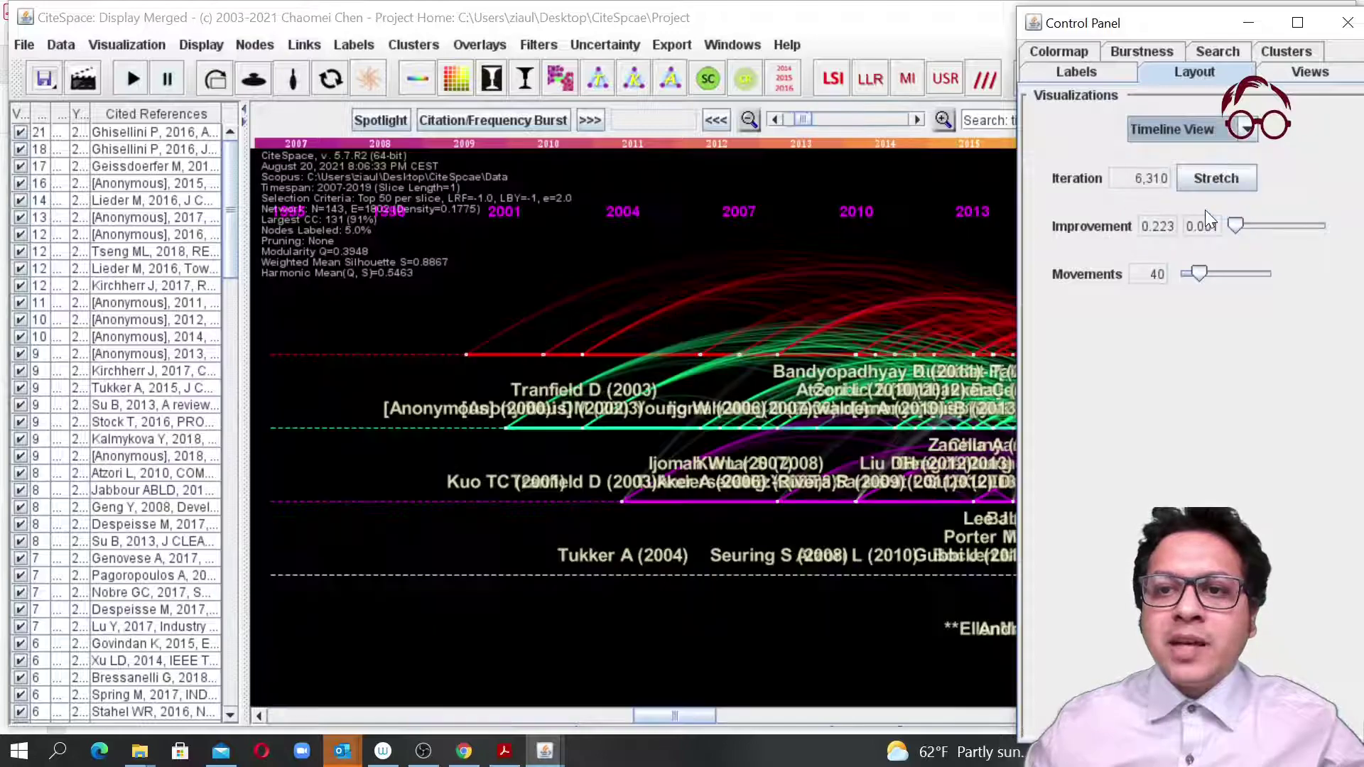
pyautogui.click(1243, 23)
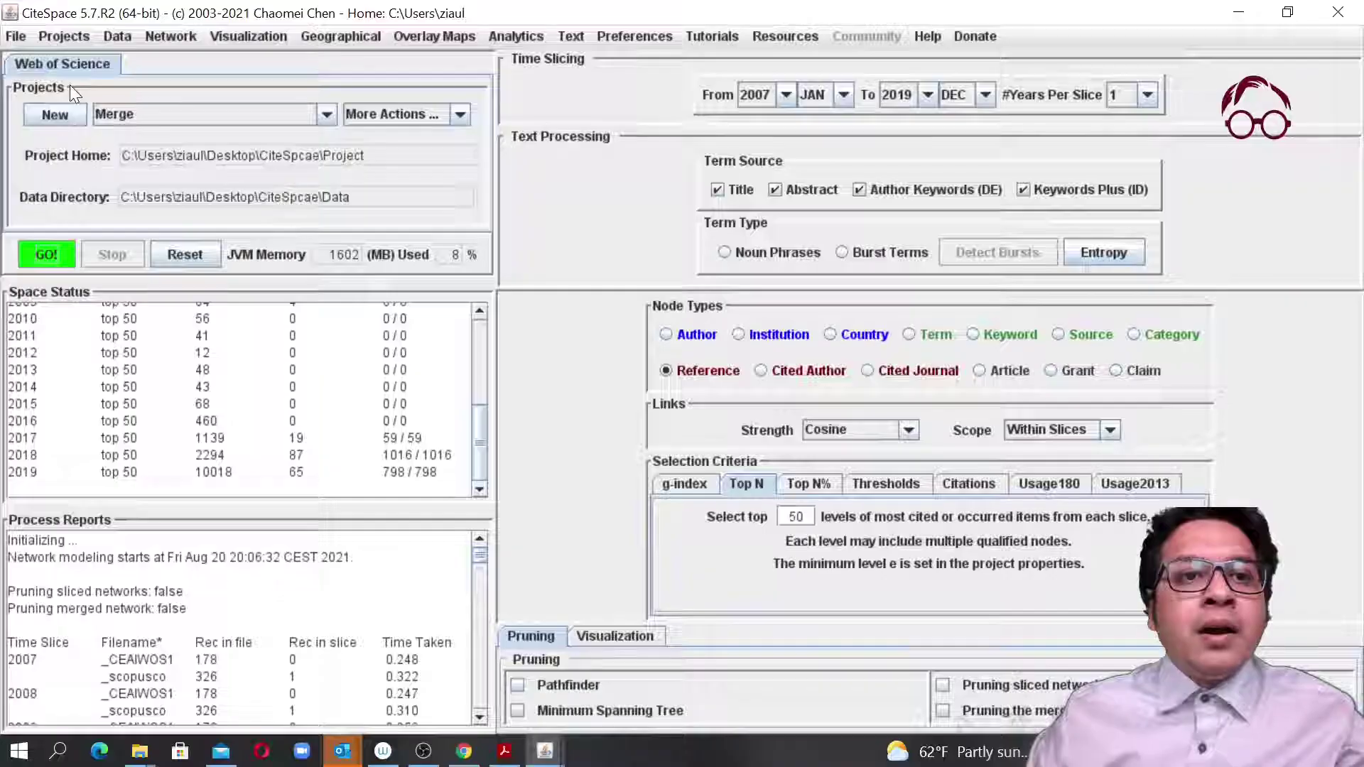
# Step: Open the Data Processing Utilities from the main window, view the CSV conversion section, and close the utilities
pyautogui.click(130, 41)
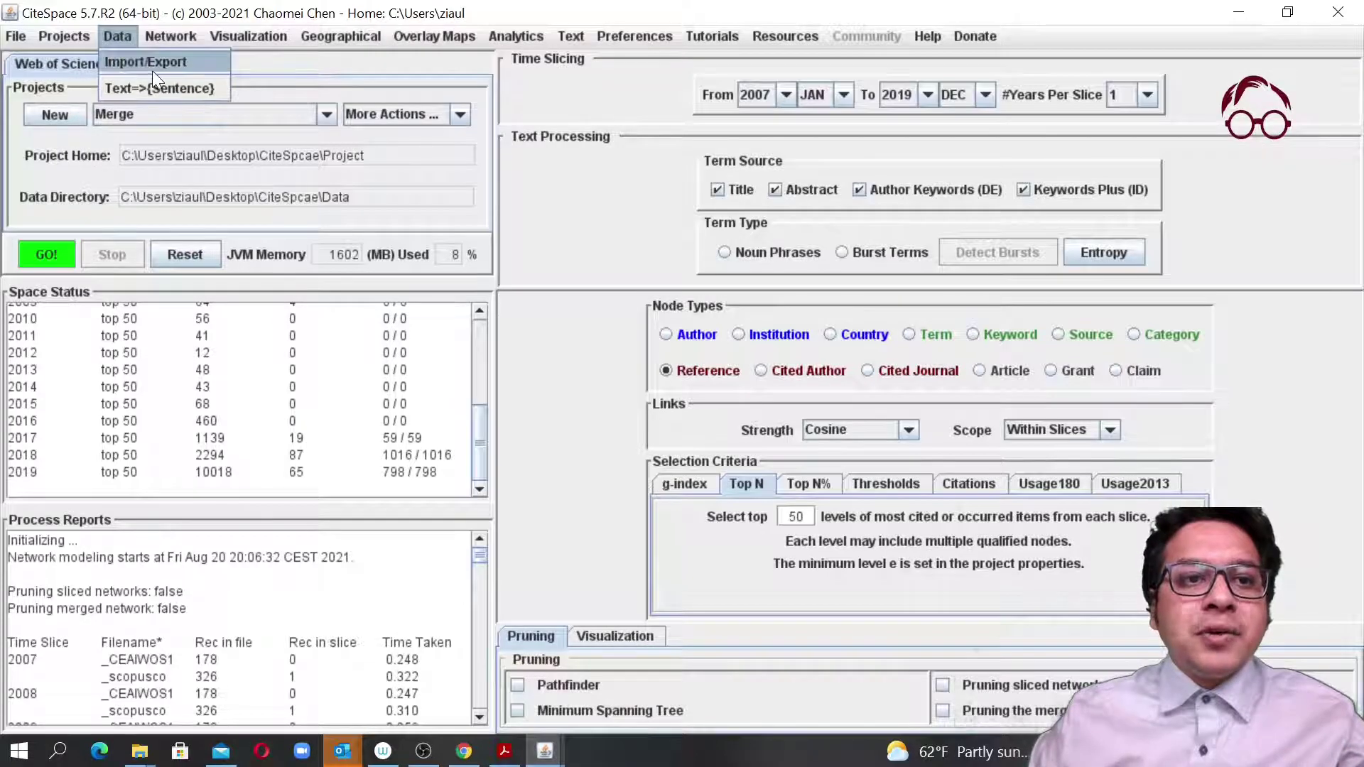
pyautogui.click(152, 69)
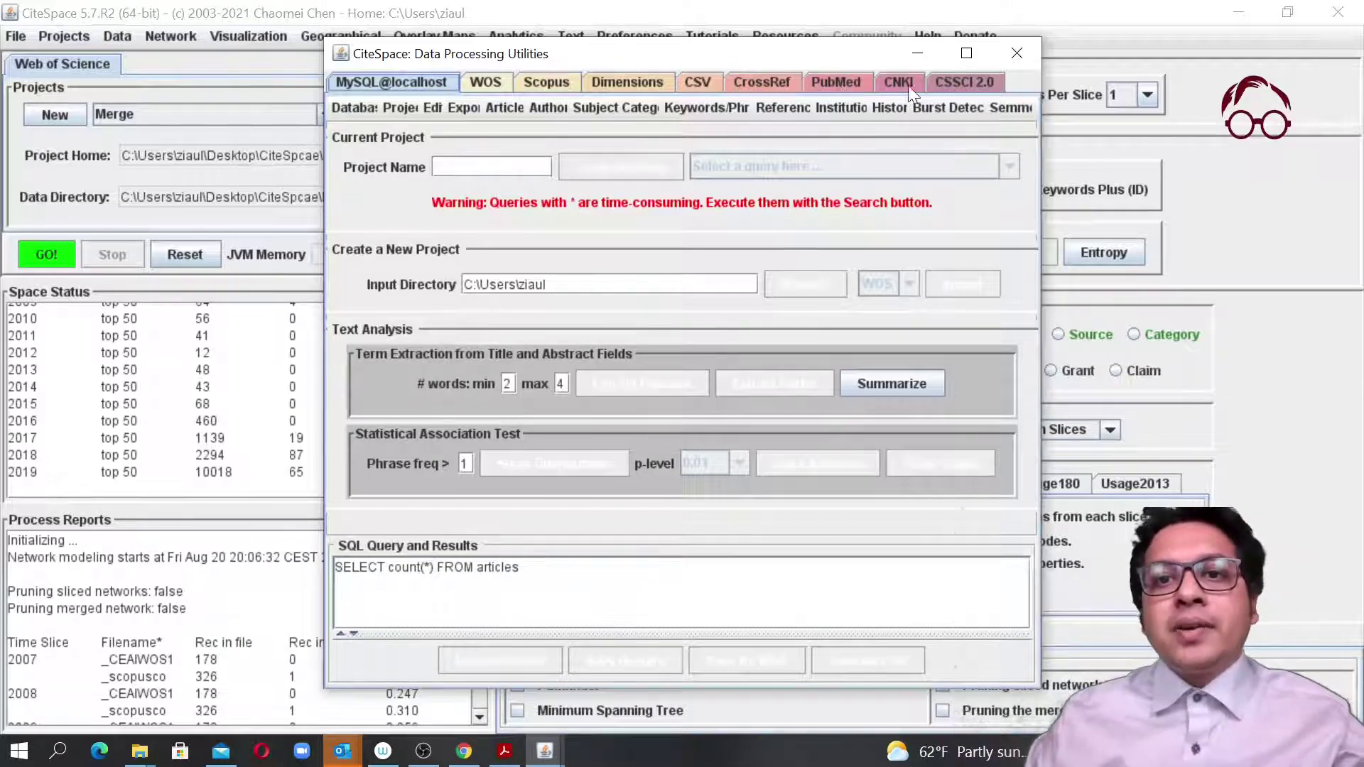
pyautogui.click(699, 83)
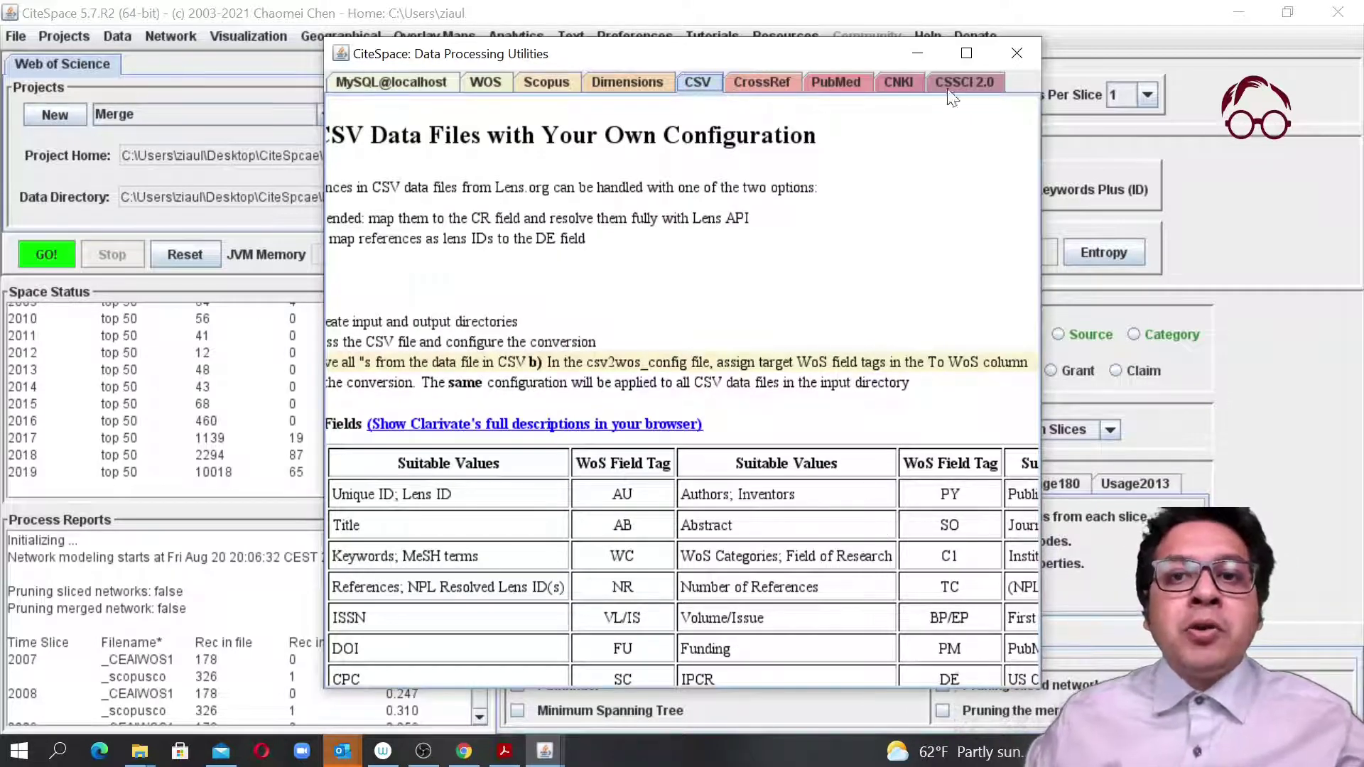
pyautogui.click(1016, 53)
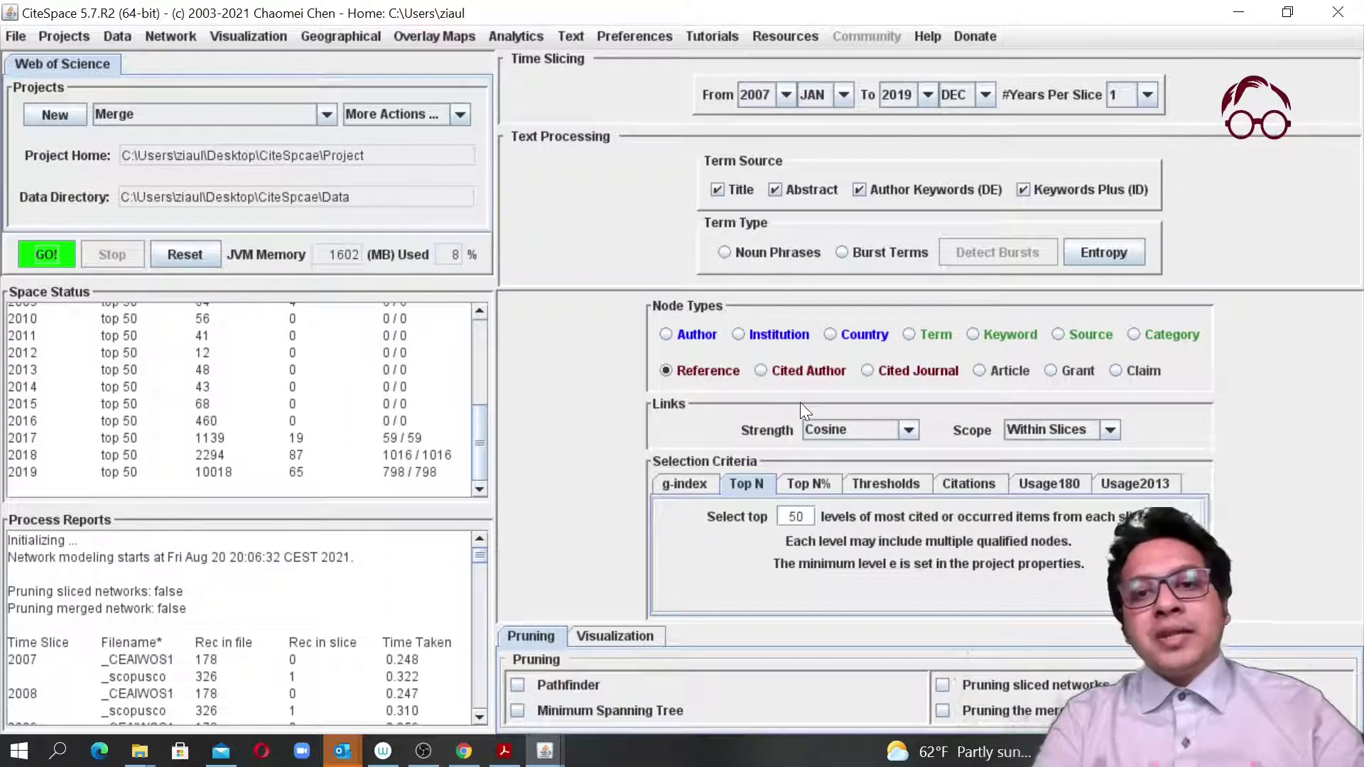